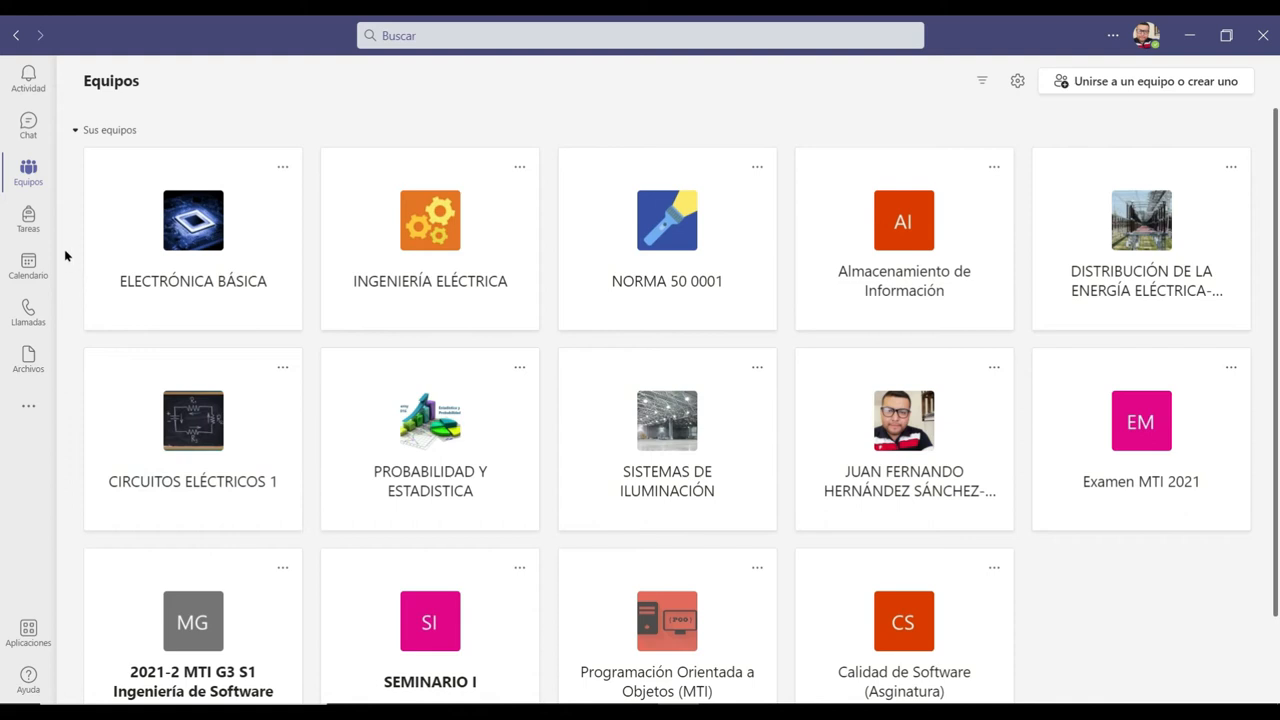
Create a new quiz (Nuevo cuestionario) in the assignments of the PROBABILIDAD Y ESTADISTICA team.
left_click(29, 176)
left_click(447, 461)
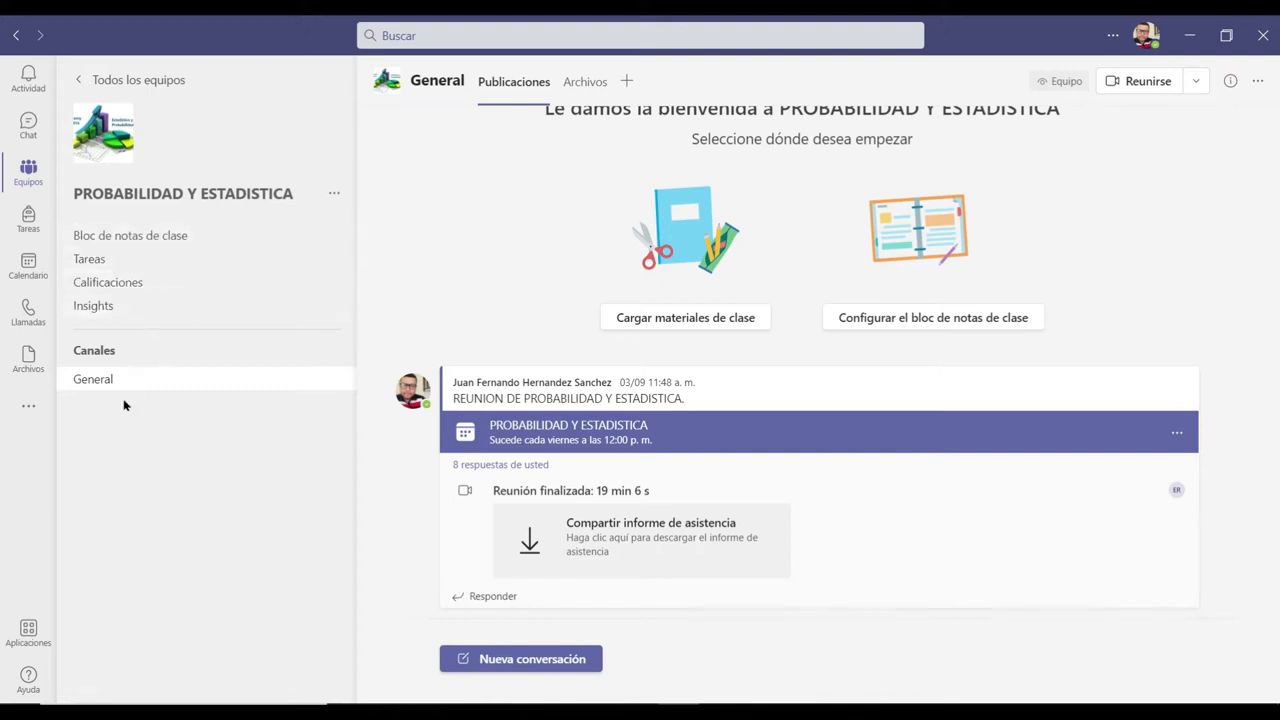
left_click(90, 261)
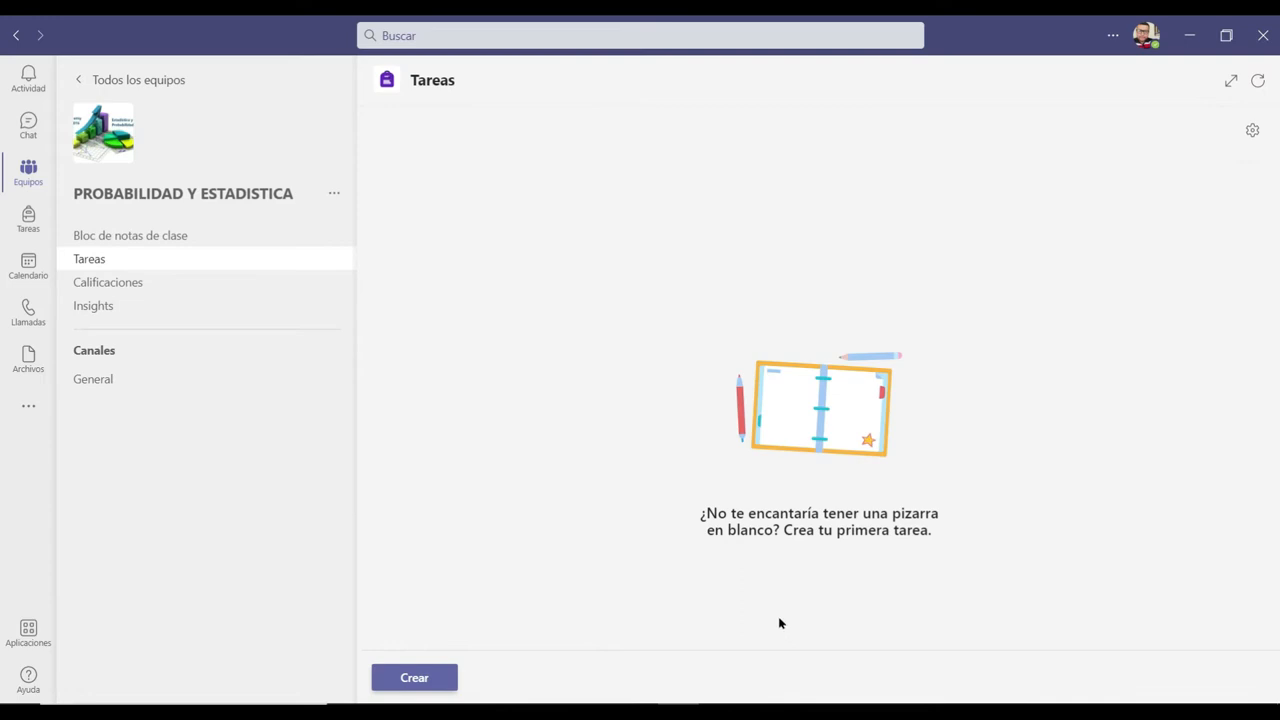
left_click(414, 680)
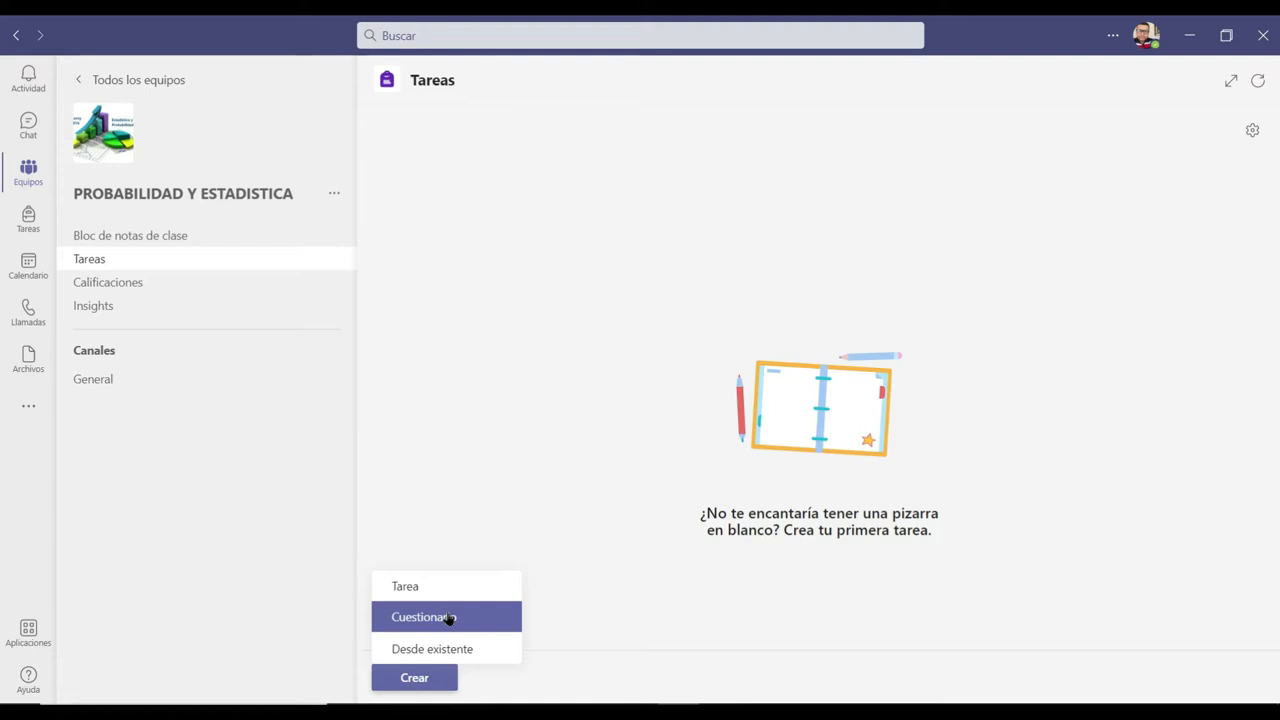
left_click(448, 618)
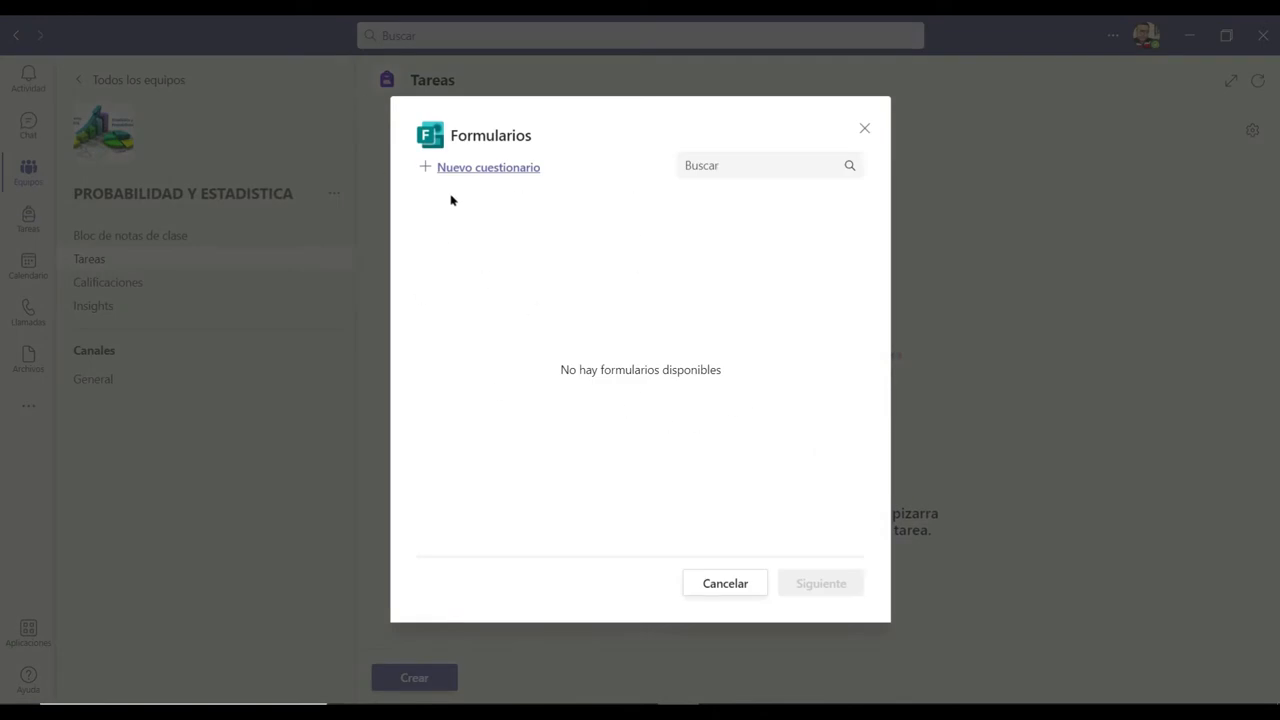
left_click(508, 169)
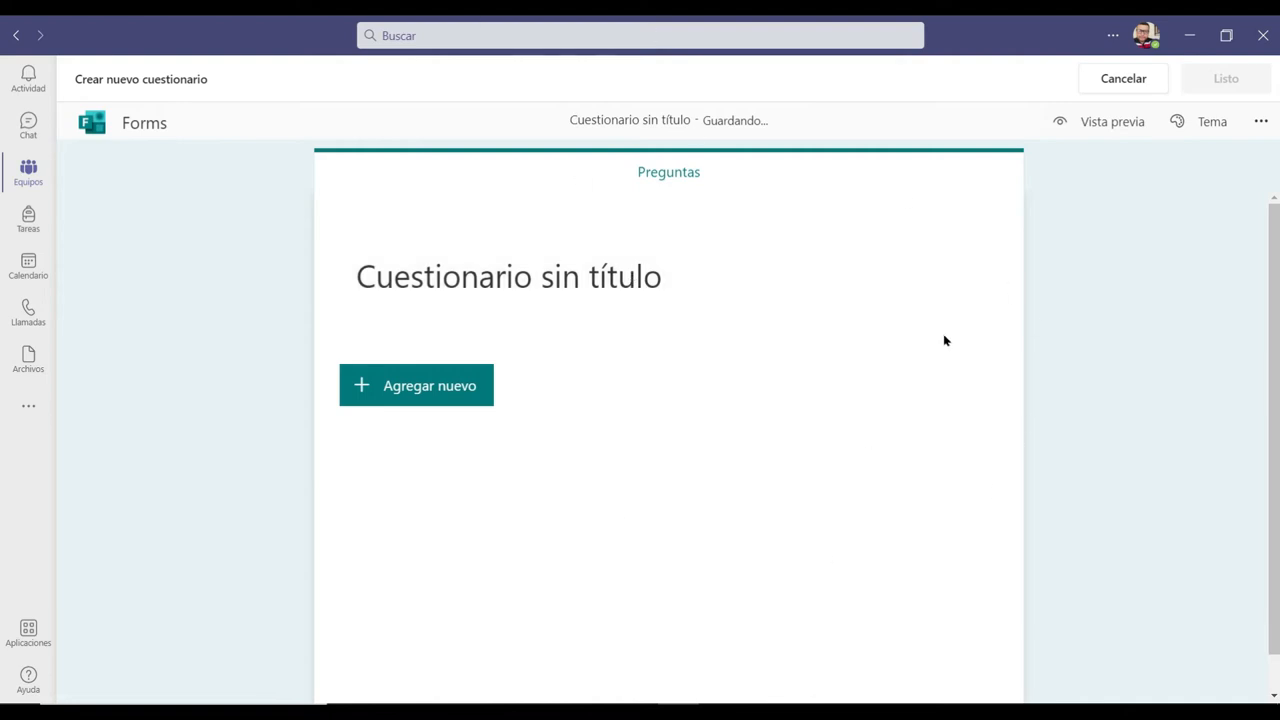
Title the quiz "CUESTIONARIO DE PRUEBA" and give it the description "CONTESTE CORRECTAMENTE.".
left_click(655, 285)
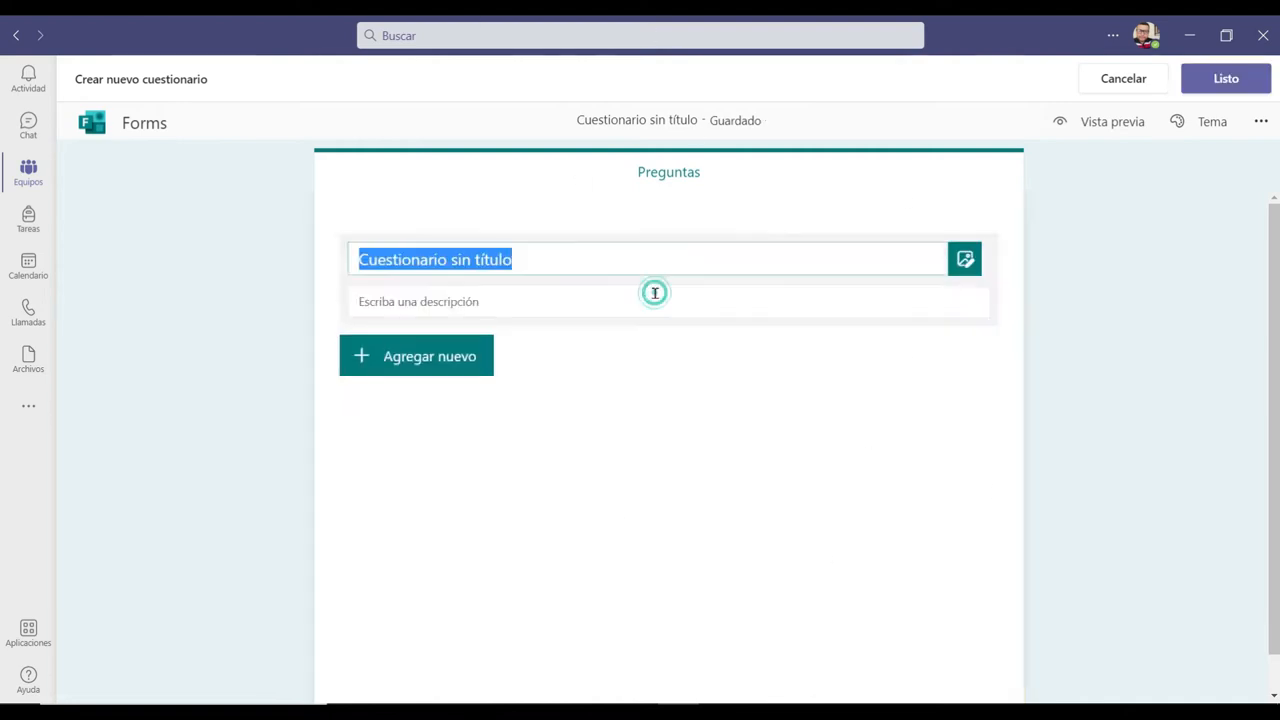
key("BackSpace")
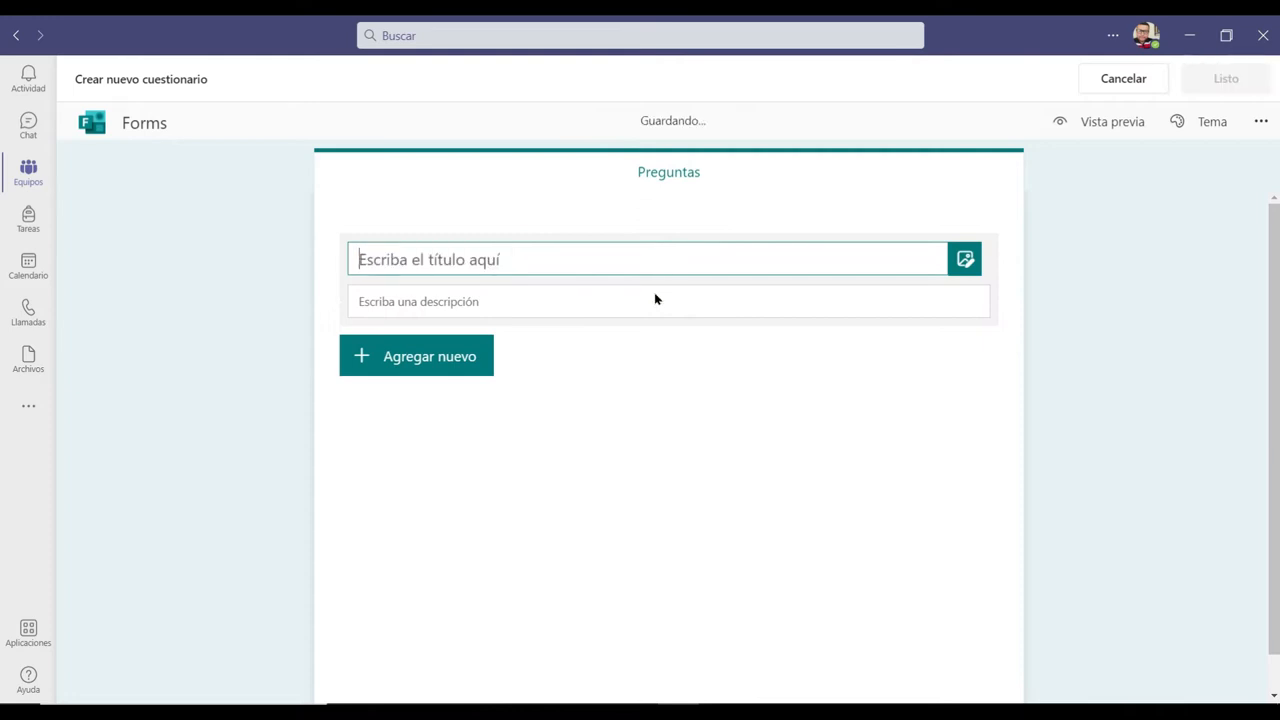
type("CUESTIONARIO DE PRUEBA")
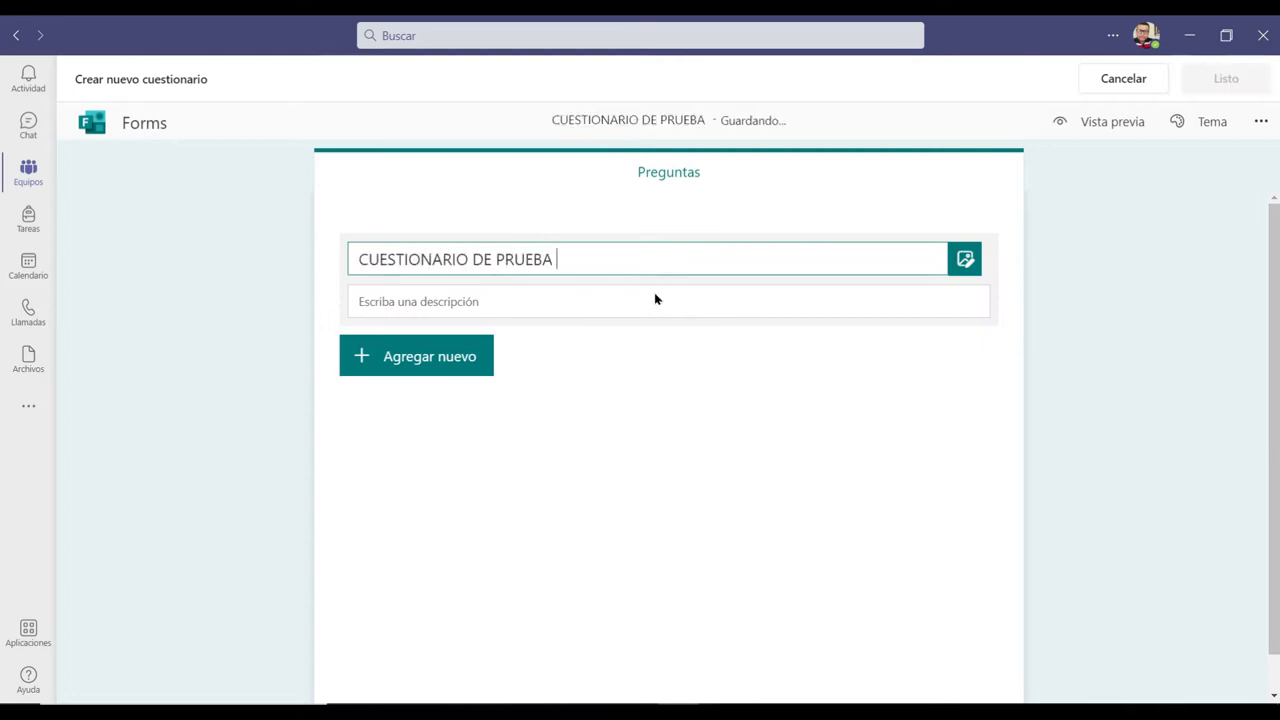
left_click(547, 300)
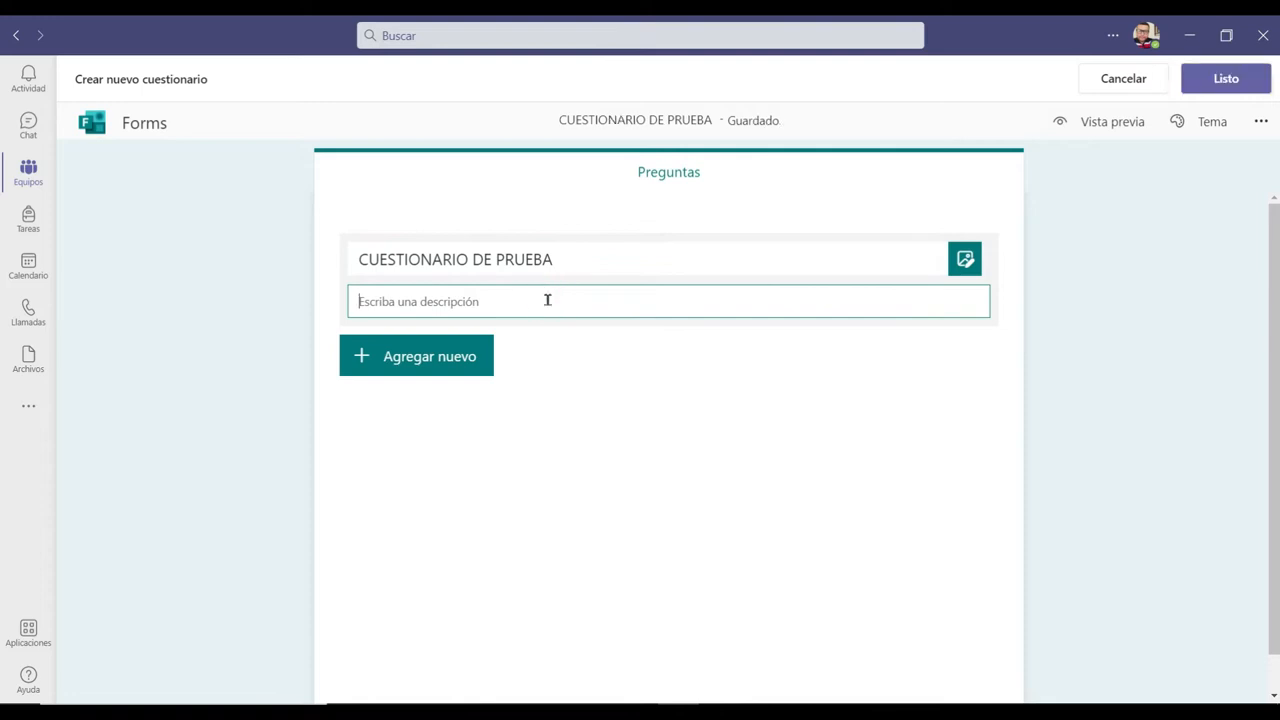
type("CONTE")
key("BackSpace")
type("ESTE CORRECTAMENTE.")
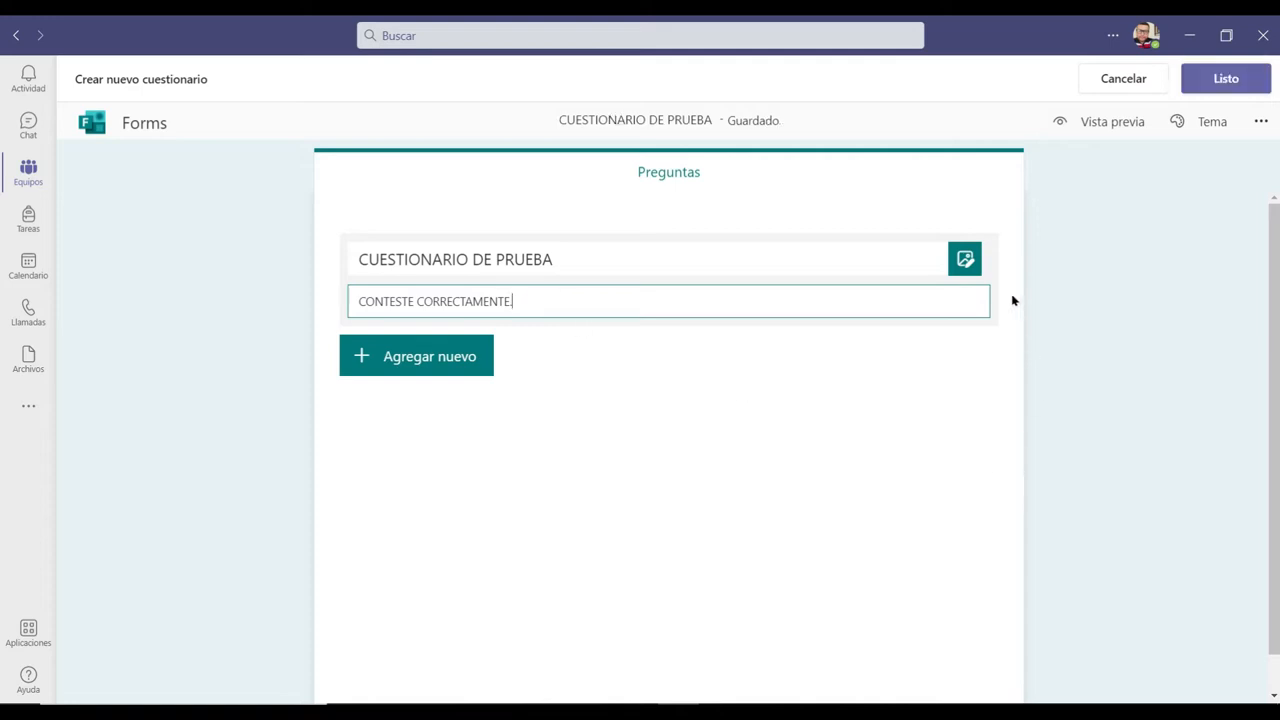
Look through the image sources for the quiz title: Bing image search, OneDrive and local upload, without adding an image.
left_click(968, 262)
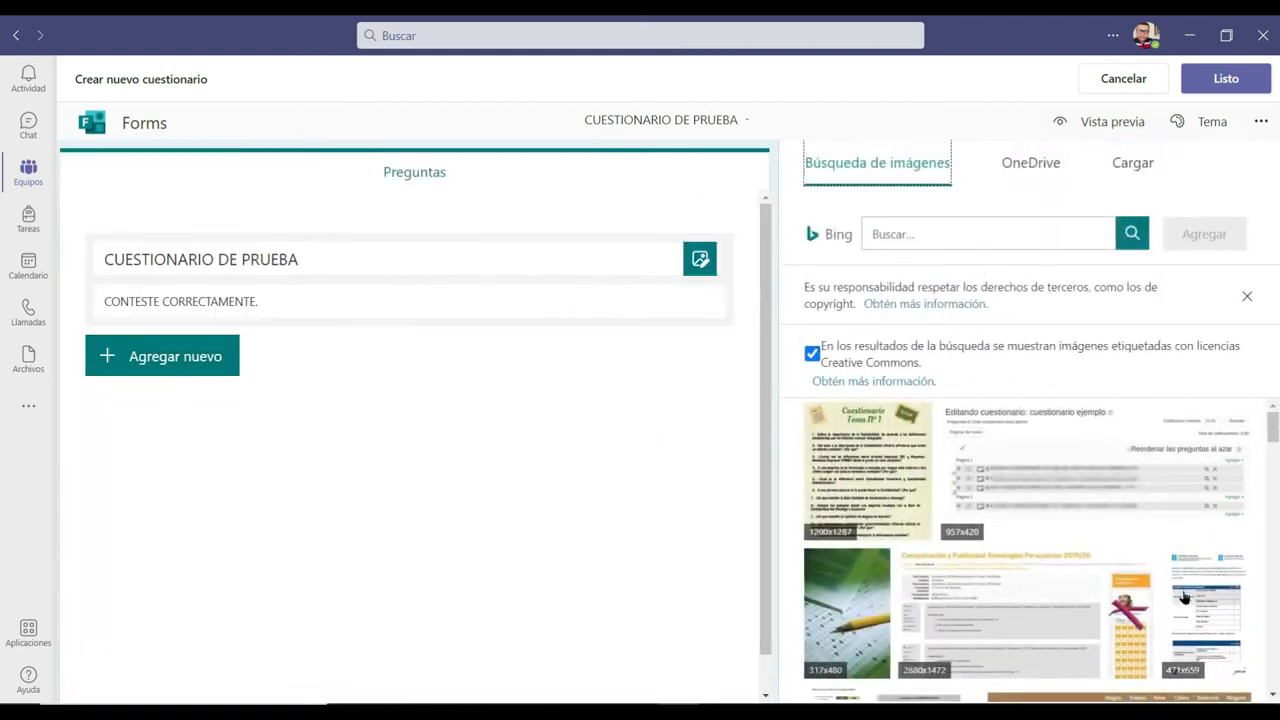
scroll(877, 543, "down", 3)
scroll(877, 543, "up", 3)
left_click(1031, 168)
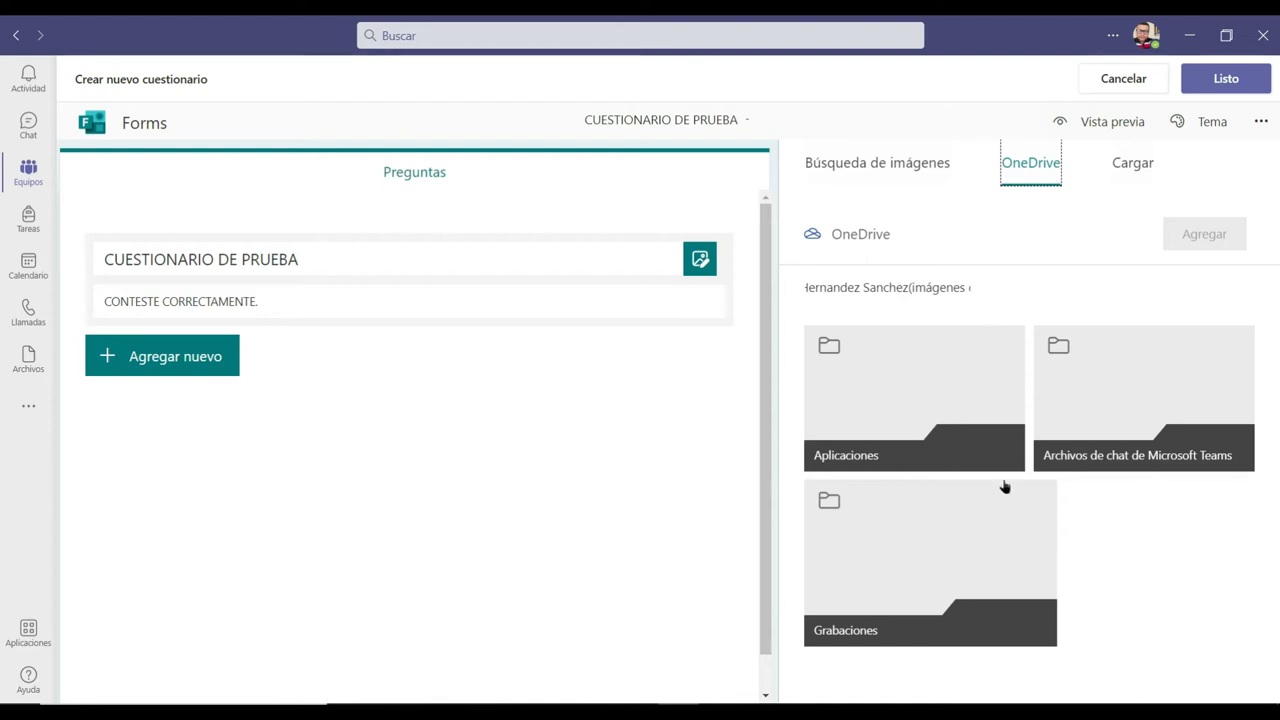
left_click(1117, 164)
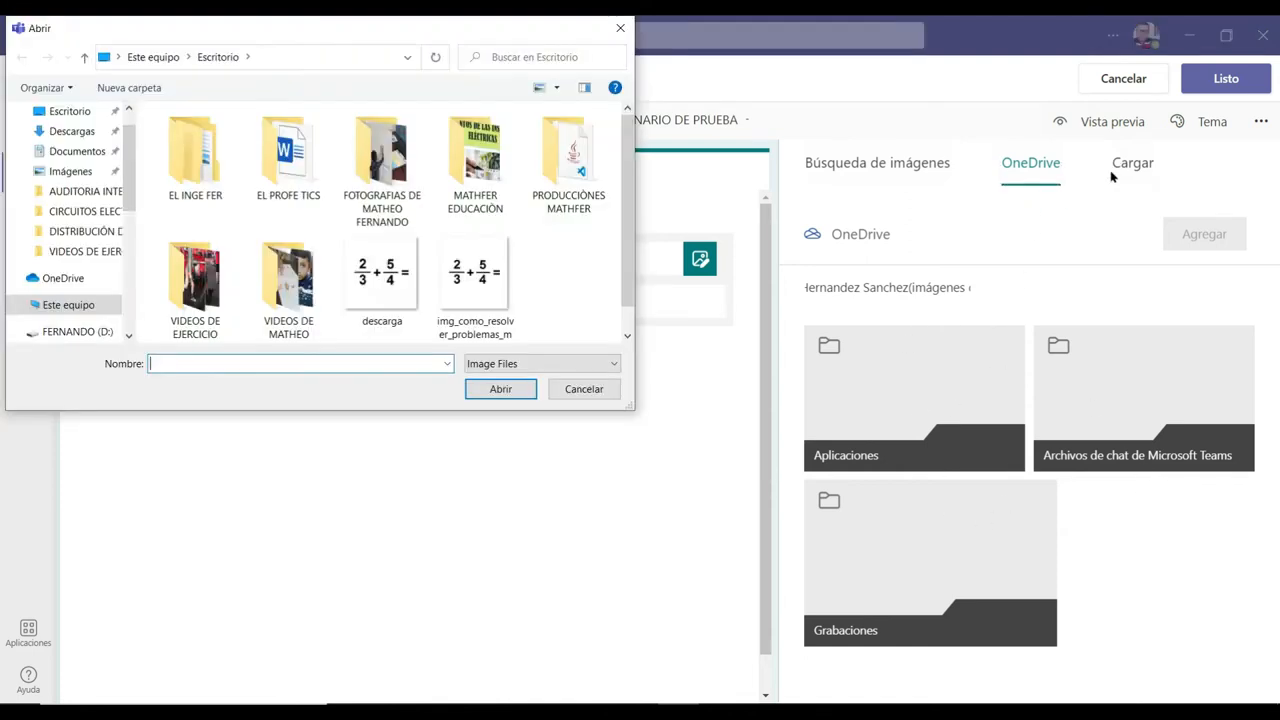
left_click(615, 30)
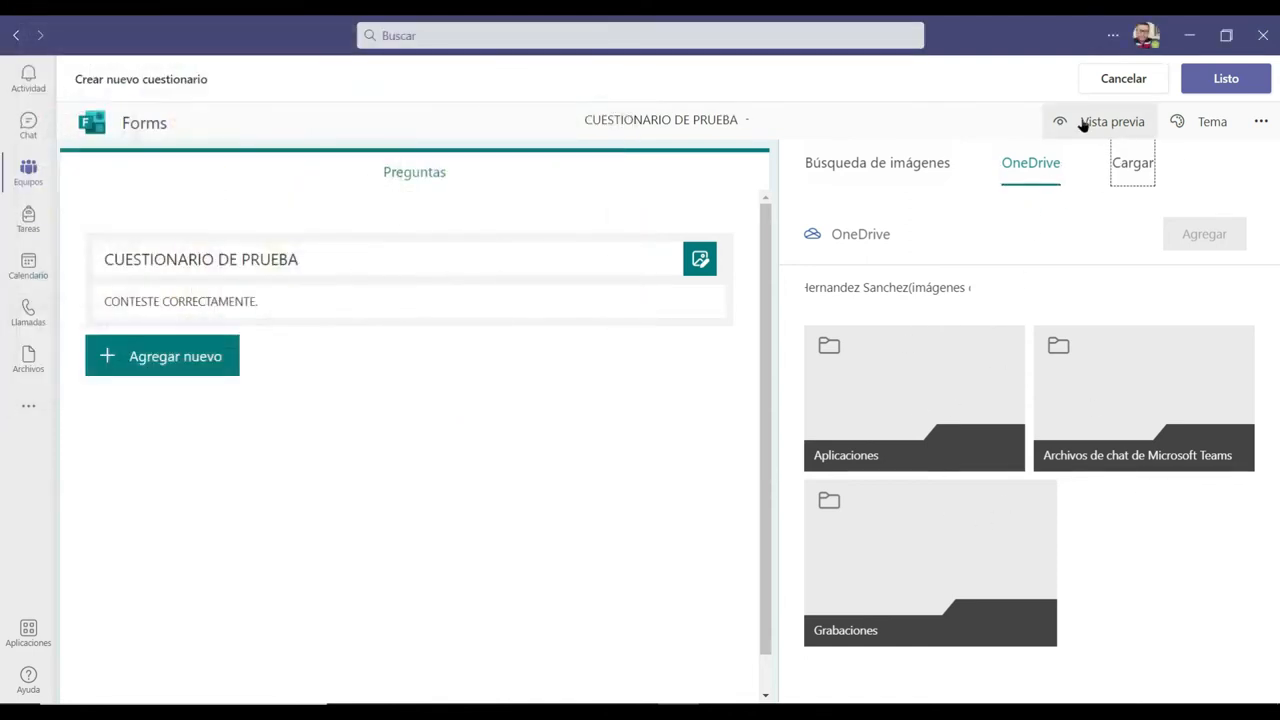
Apply the outer-space theme with the rocket and planet to the quiz.
left_click(1199, 134)
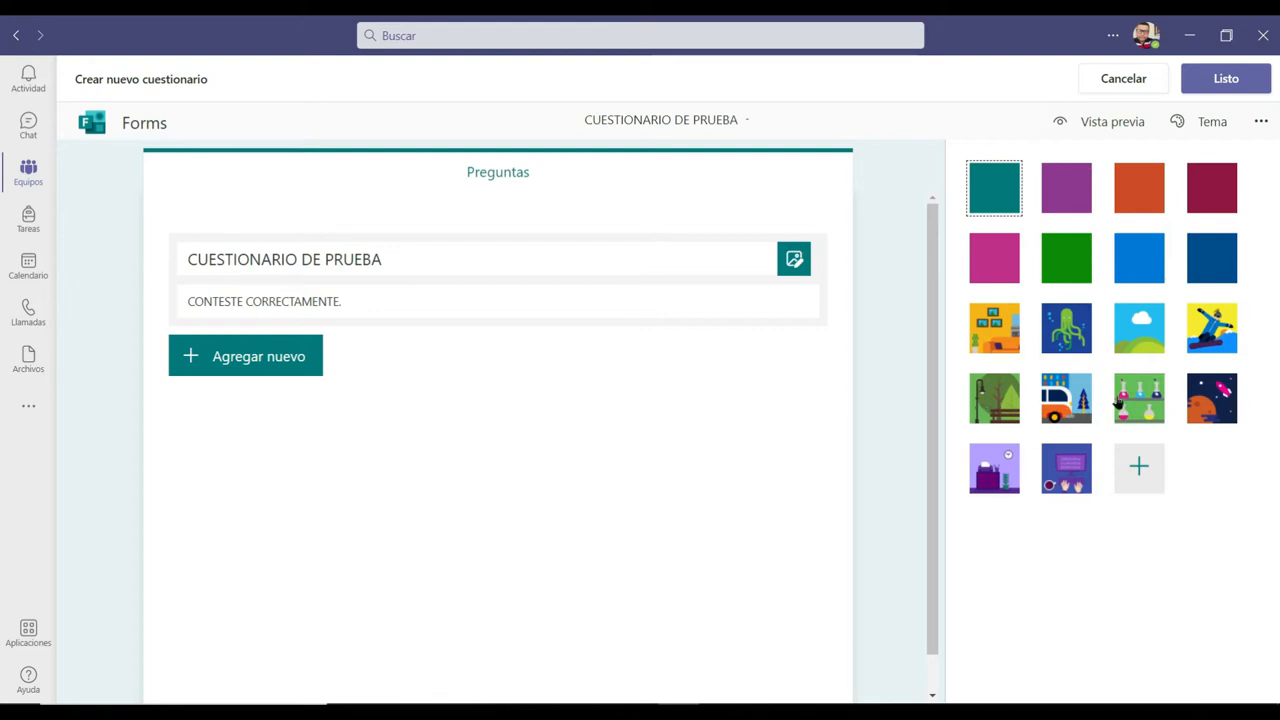
left_click(1209, 400)
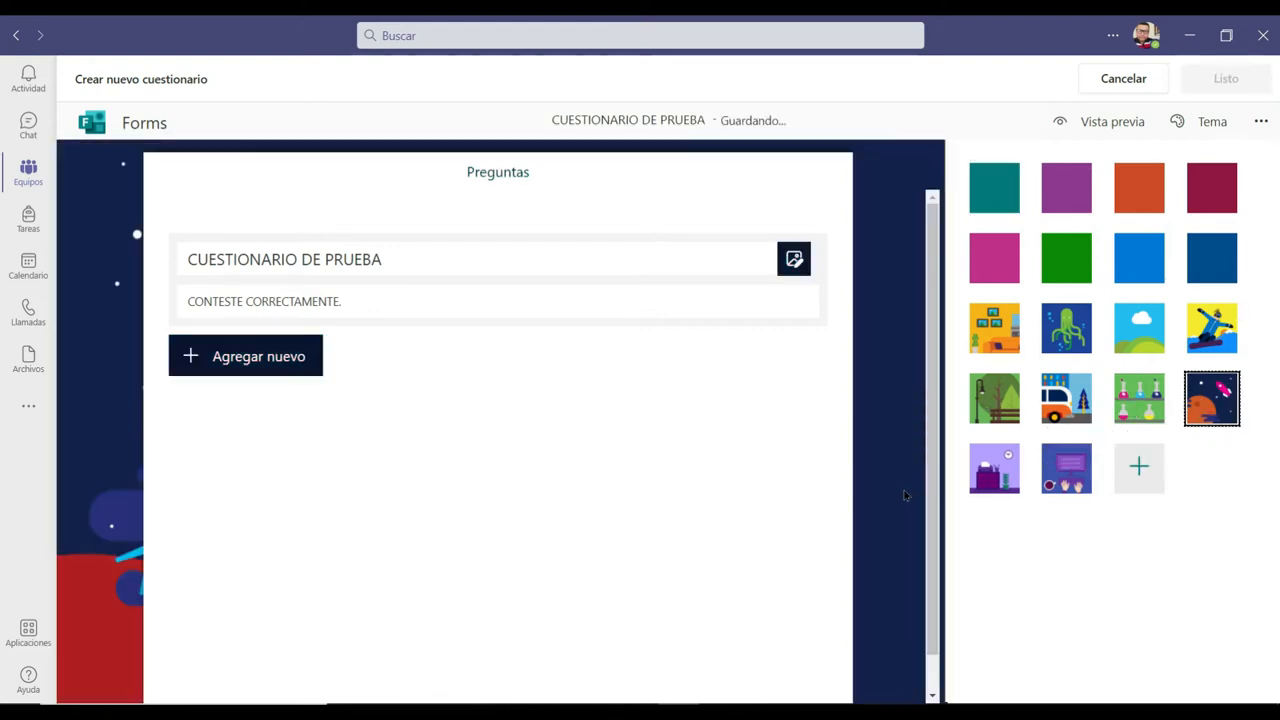
left_click(894, 120)
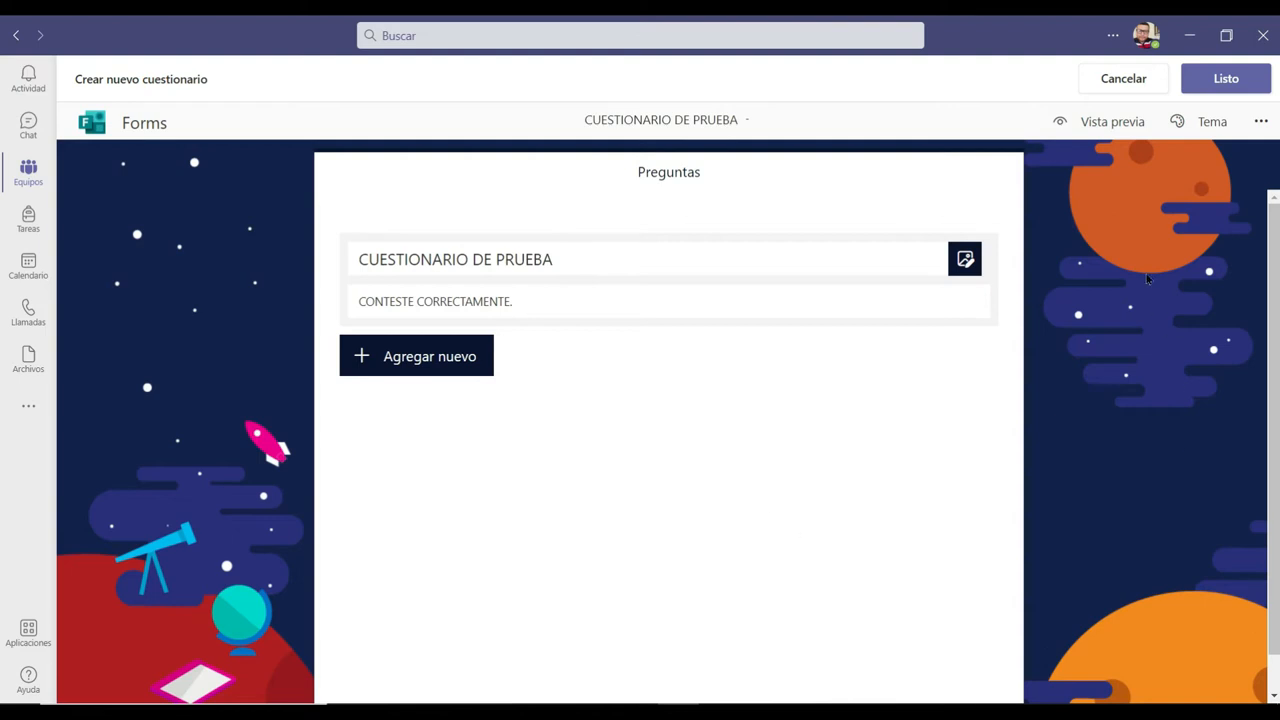
Review the quiz settings for automatic results, who can respond, response options and confirmations.
left_click(1259, 122)
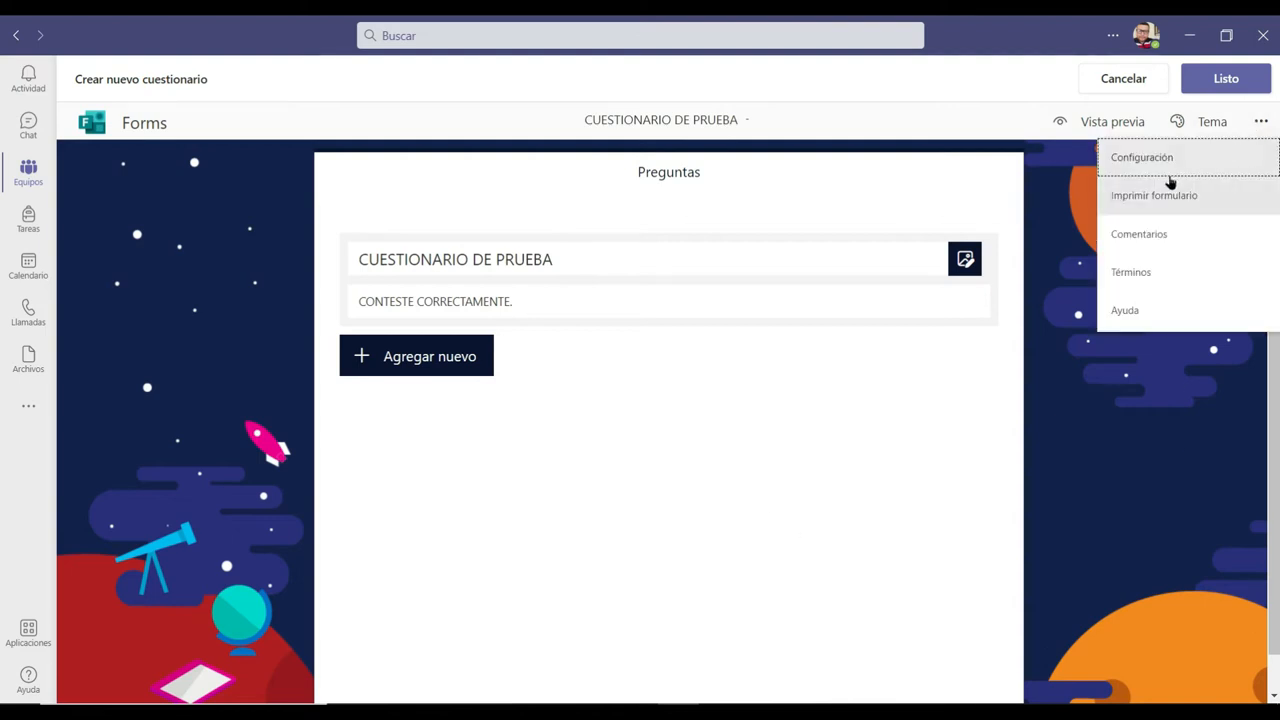
left_click(1160, 166)
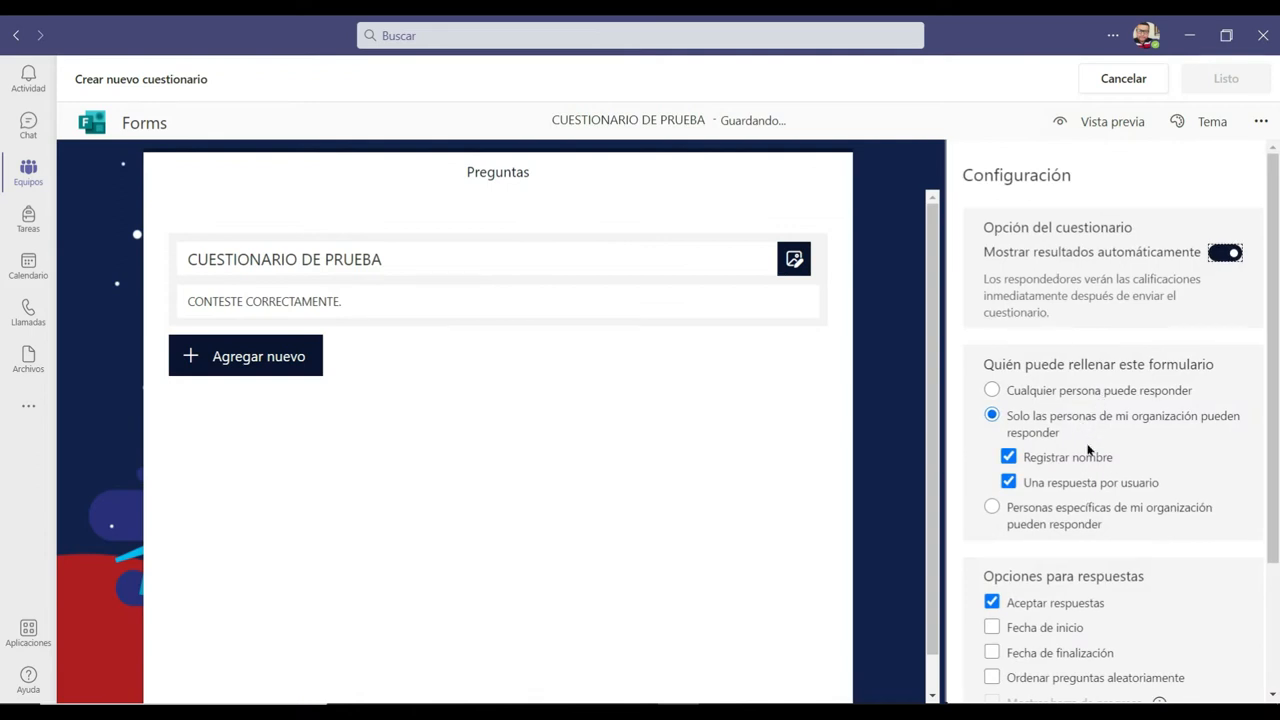
scroll(1090, 460, "down", 1)
scroll(1092, 465, "down", 3)
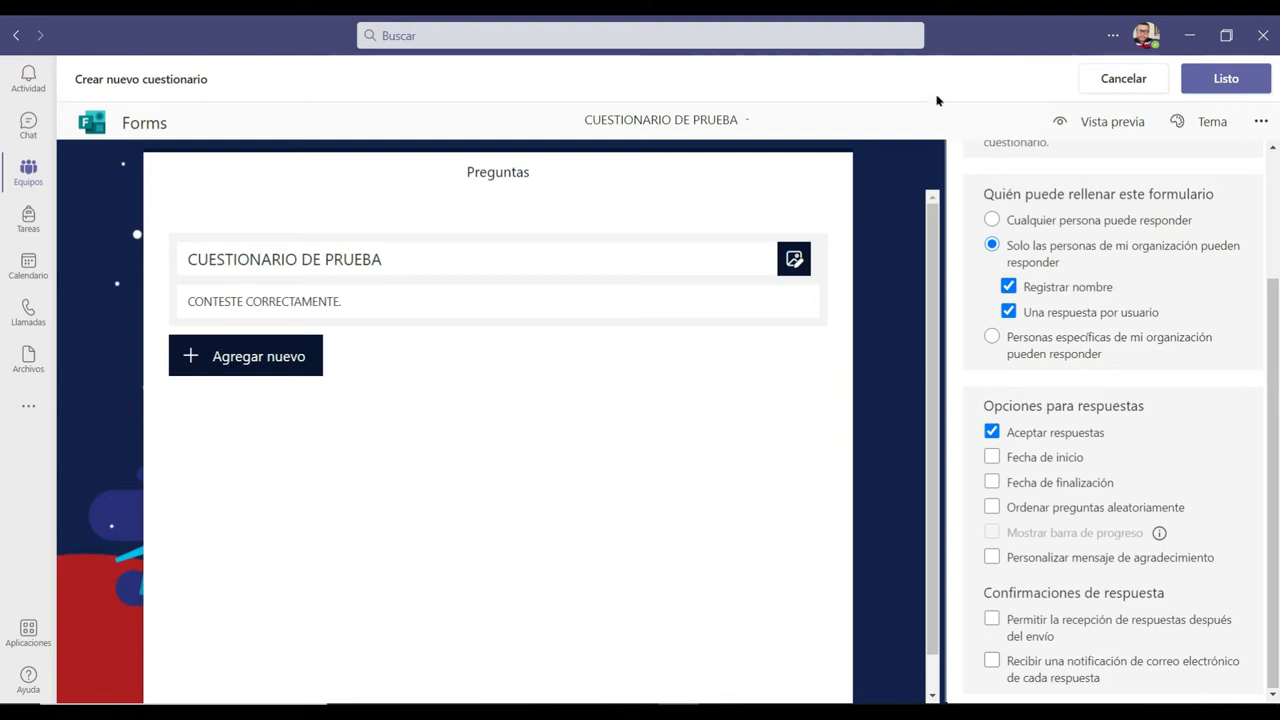
left_click(1261, 121)
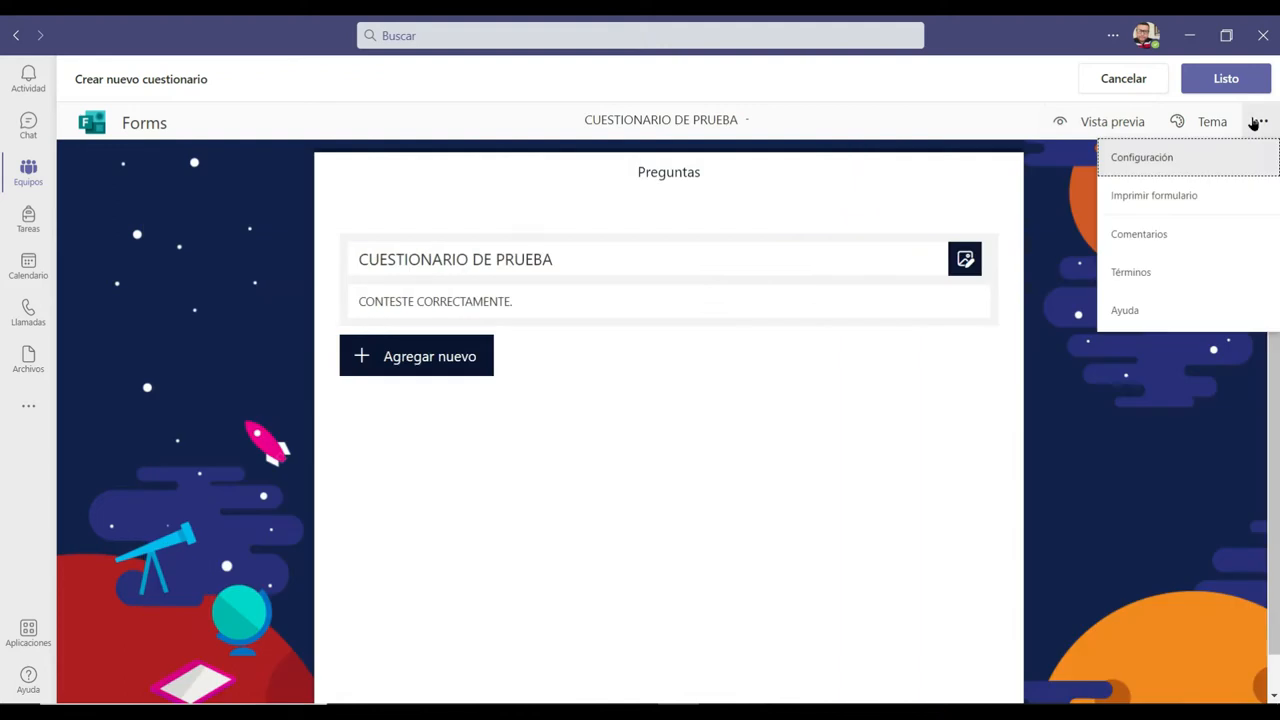
left_click(1052, 274)
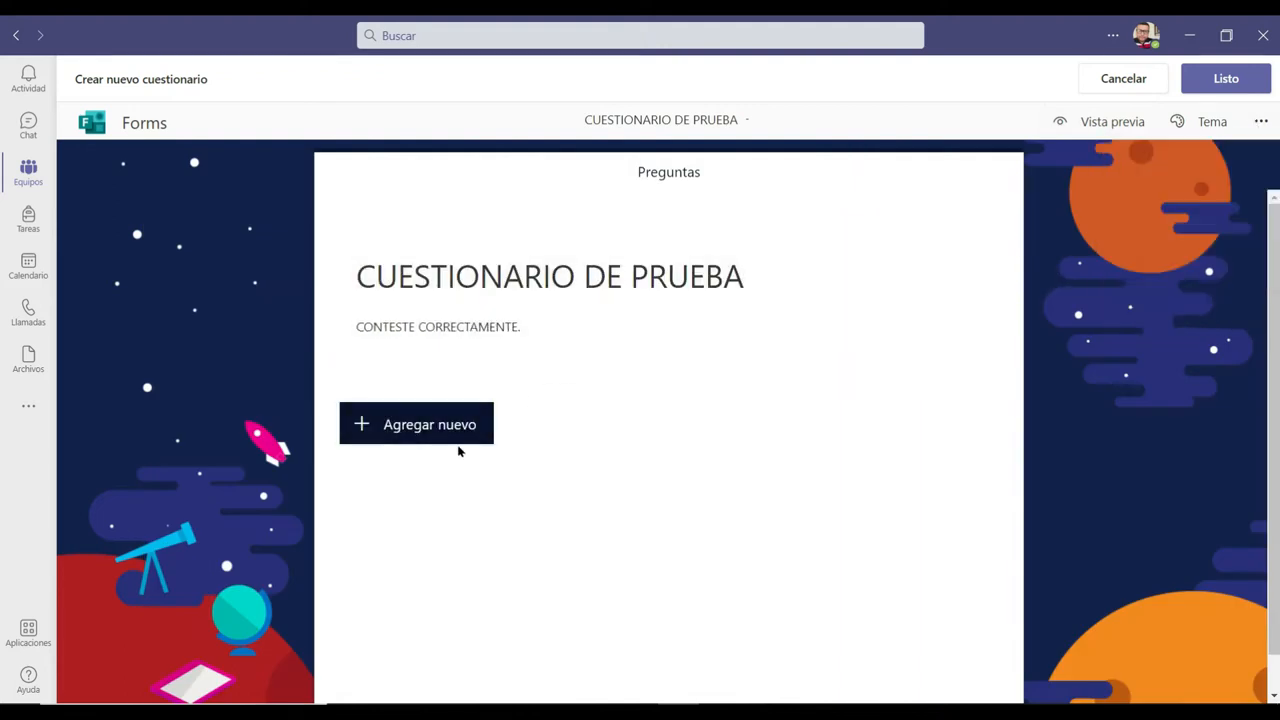
Add a multiple-choice (Opción) question with the text "DE QUE COLOR ES EL CIELO".
left_click(459, 430)
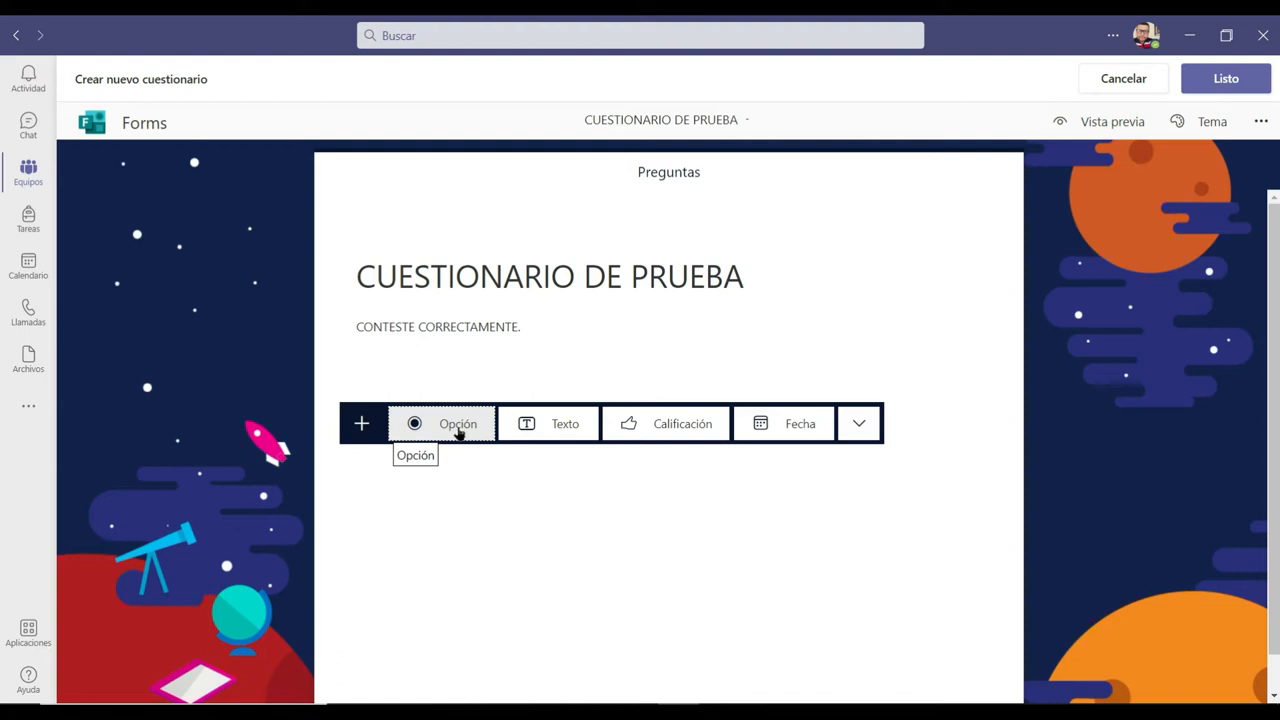
left_click(459, 430)
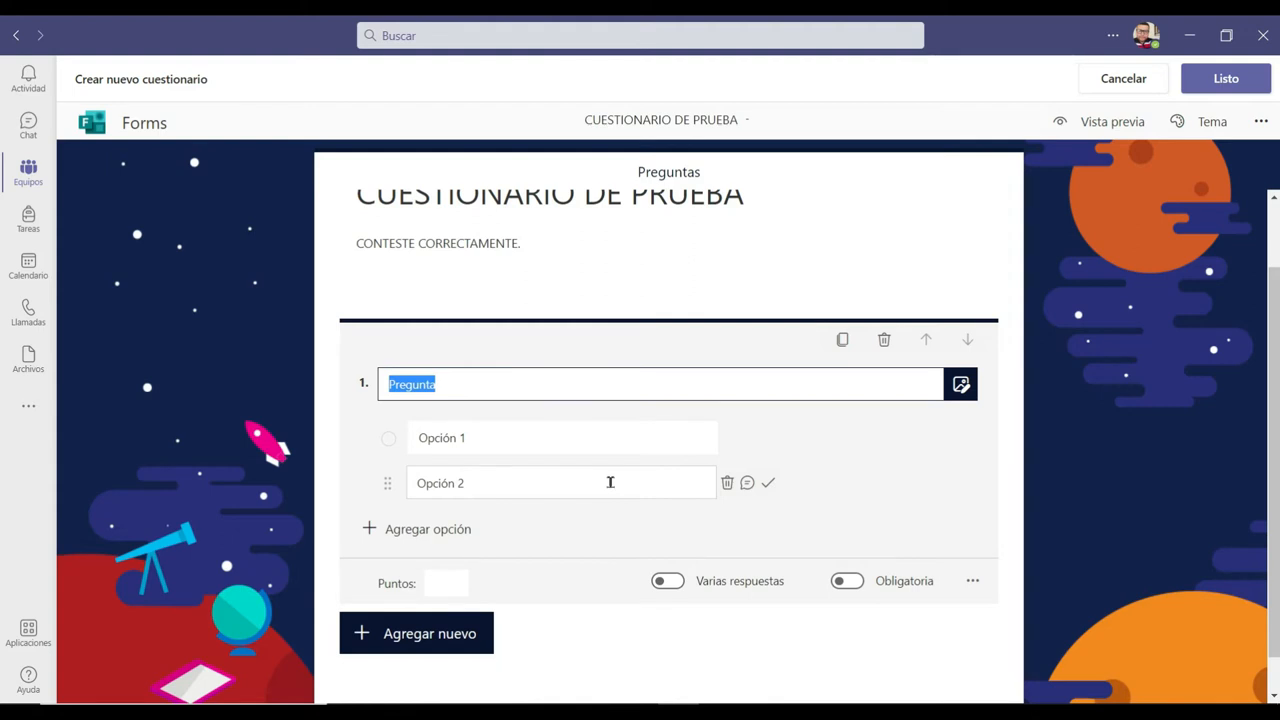
type("D")
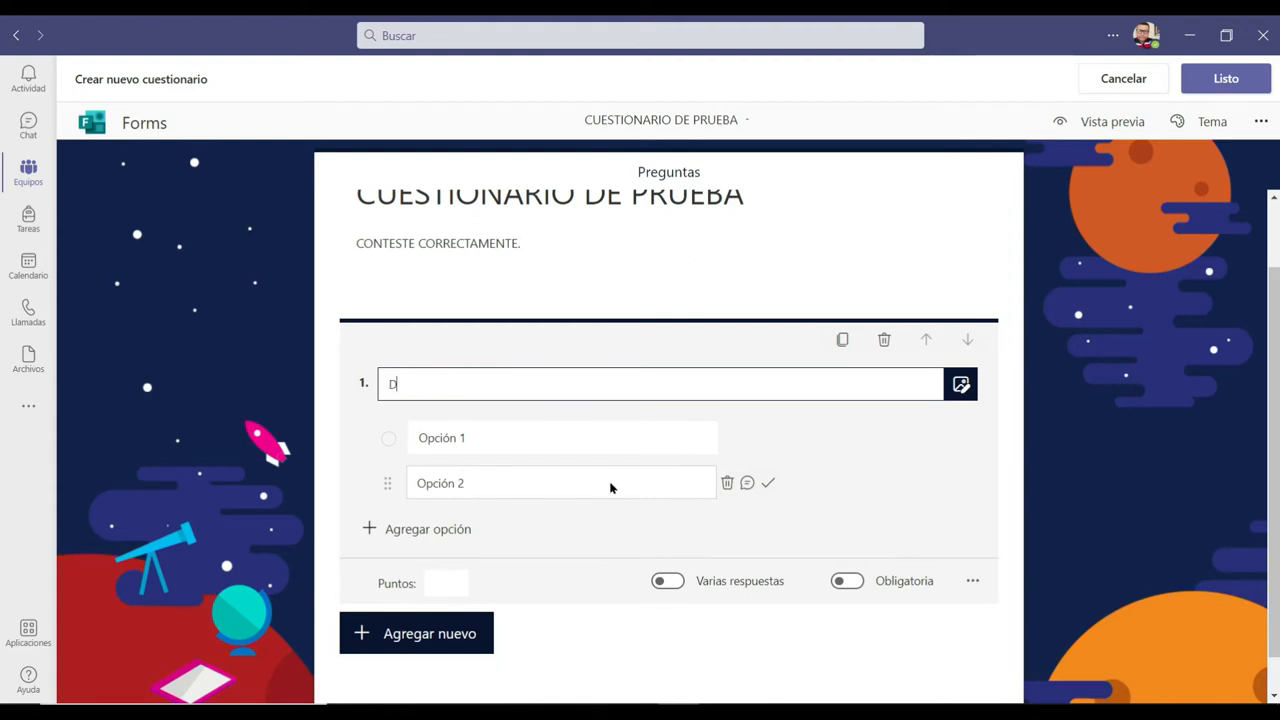
type("E QUE COLOR ES EL CIELO")
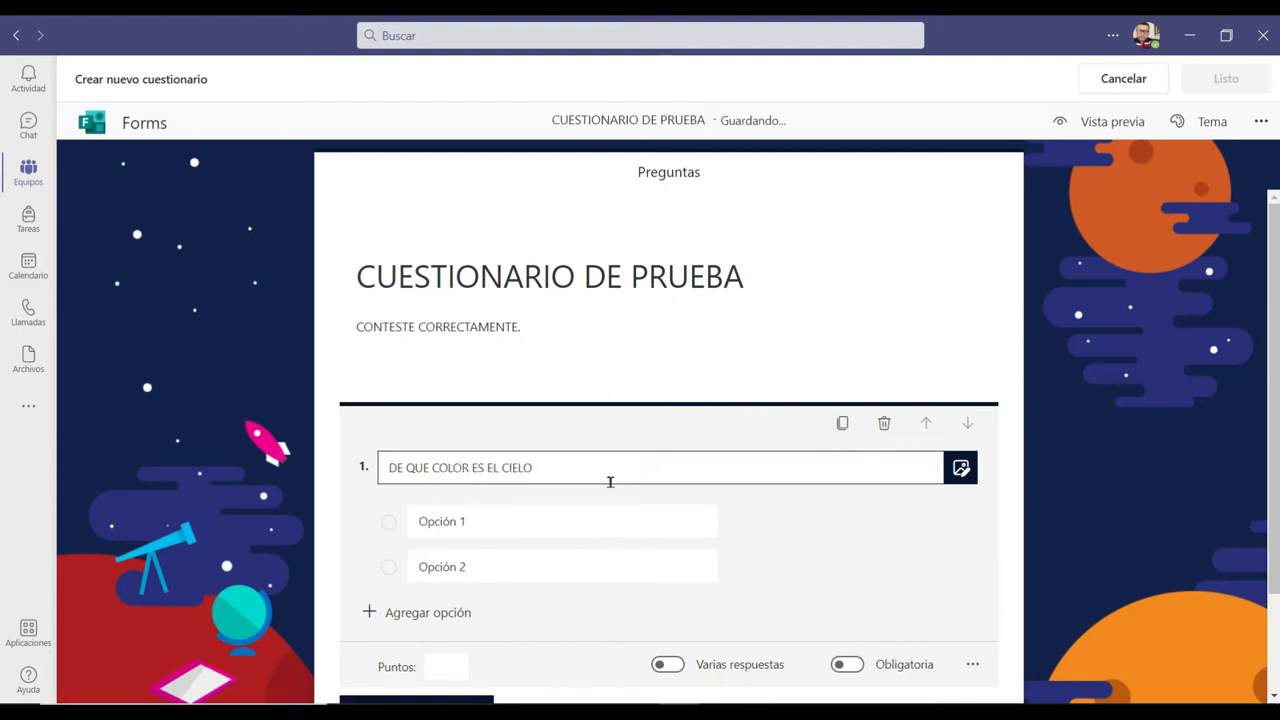
Give the sky colour question three answer options: AZUL, ROJO and MORADO.
left_click(560, 512)
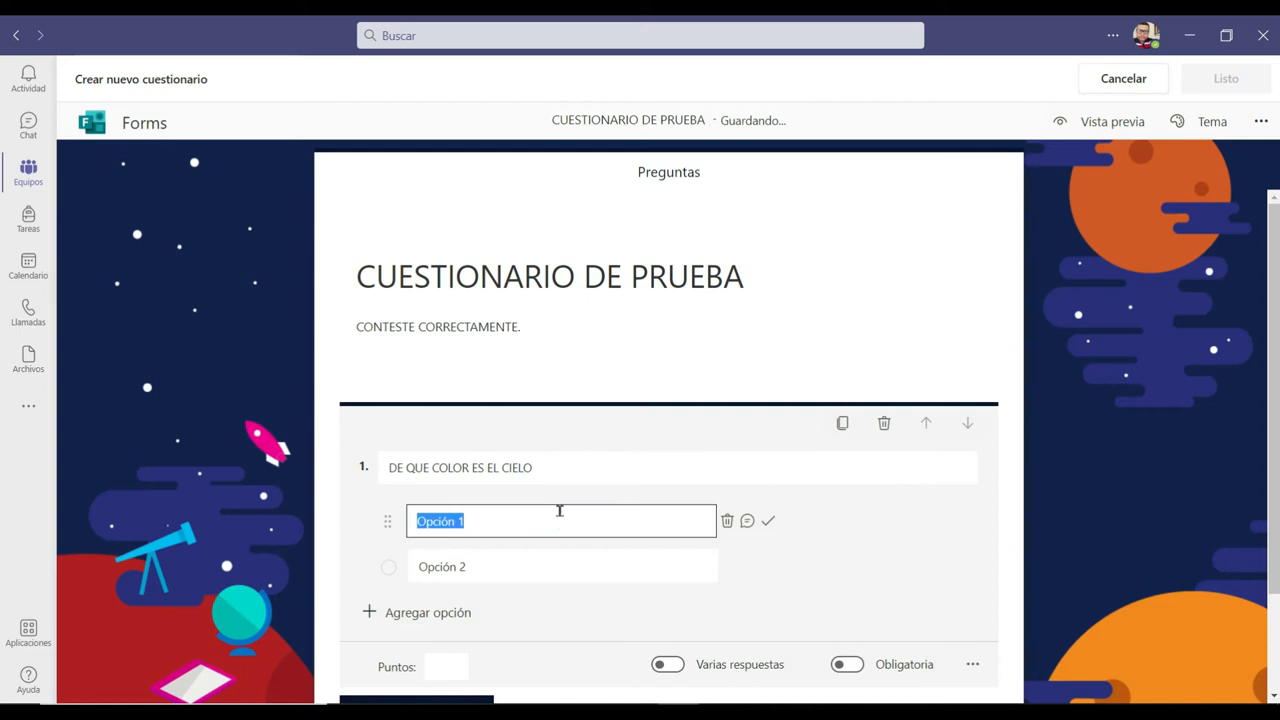
type("AZU")
left_click(520, 567)
type("ROJO")
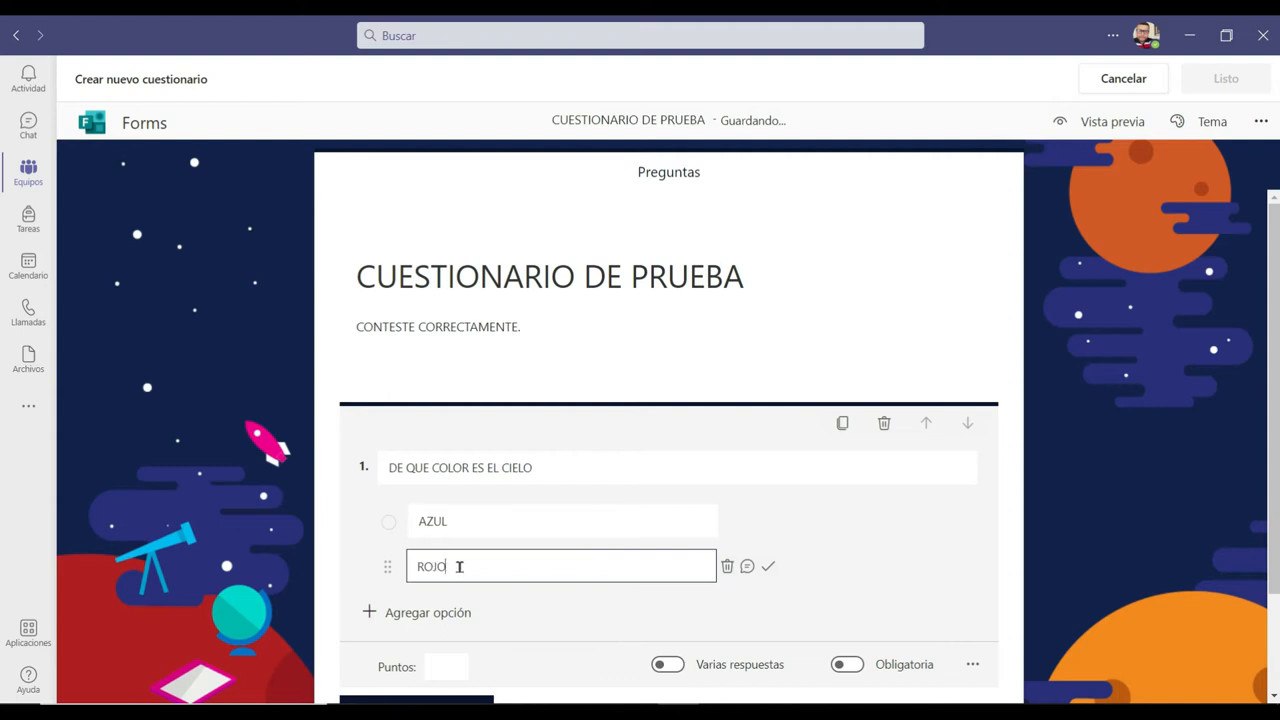
left_click(430, 613)
type("MORADO")
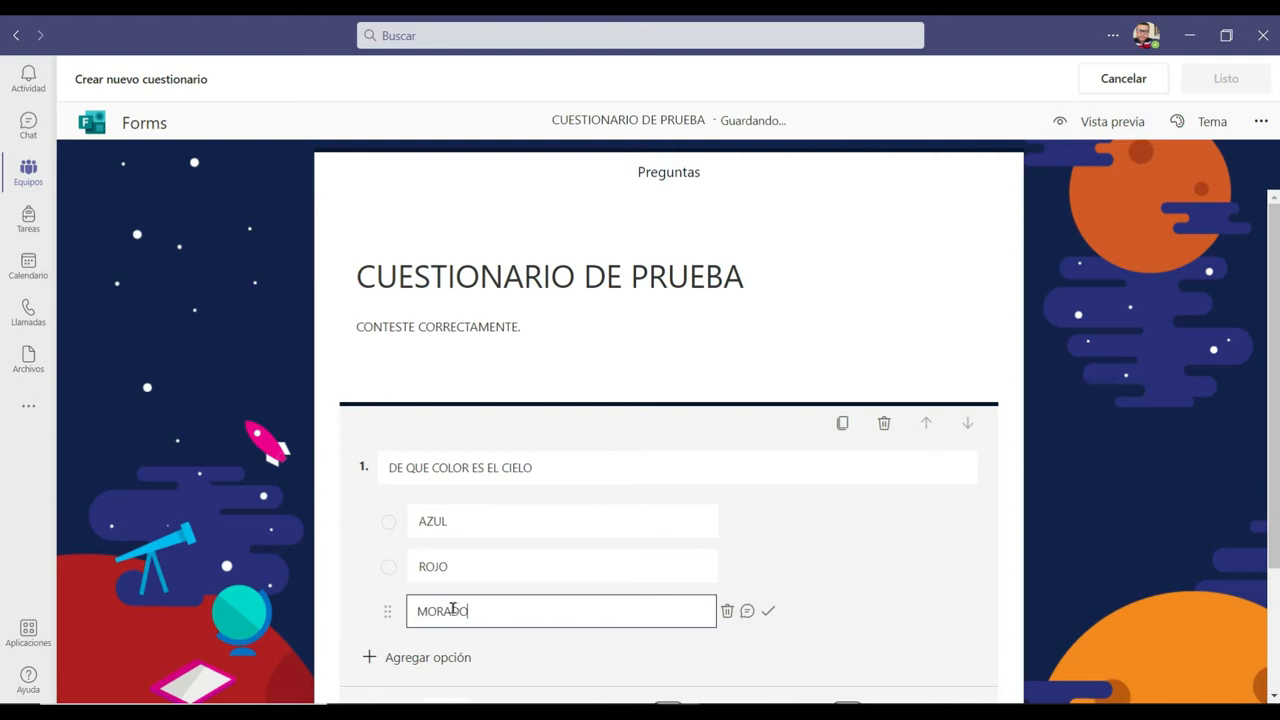
Mark AZUL as the correct answer and set the question's score to 10 points.
left_click(348, 530)
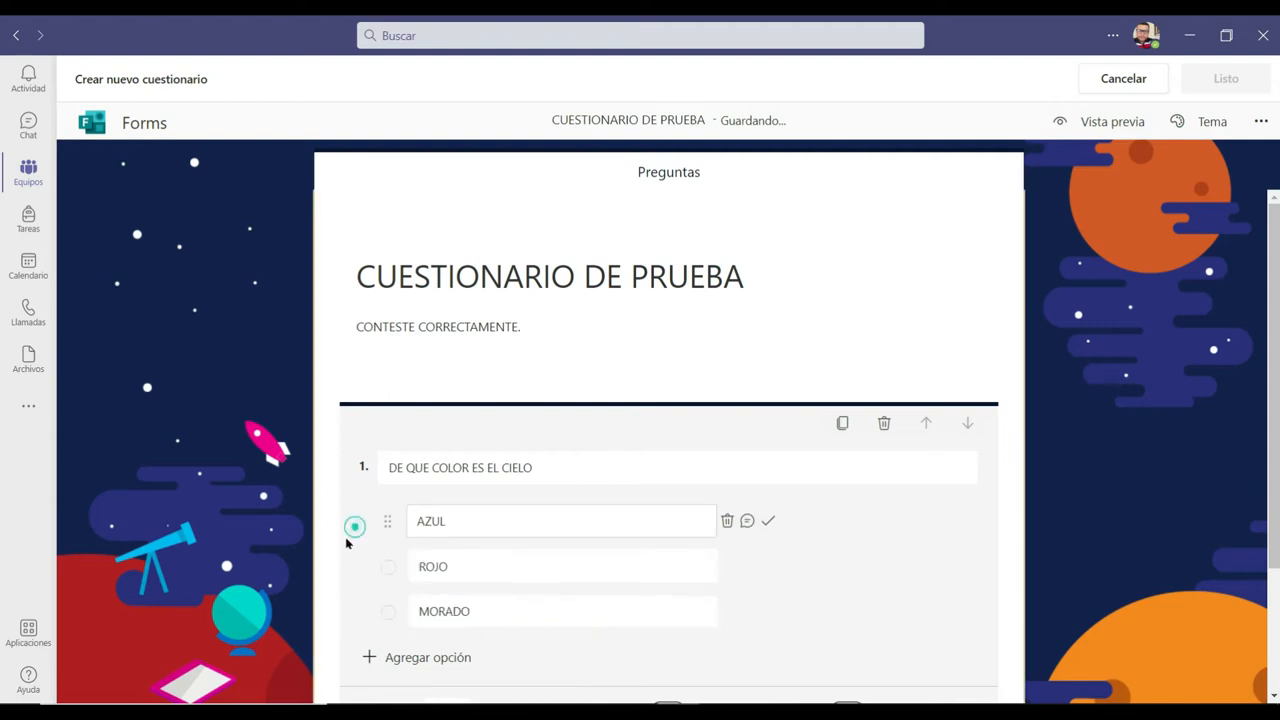
mouse_move(771, 523)
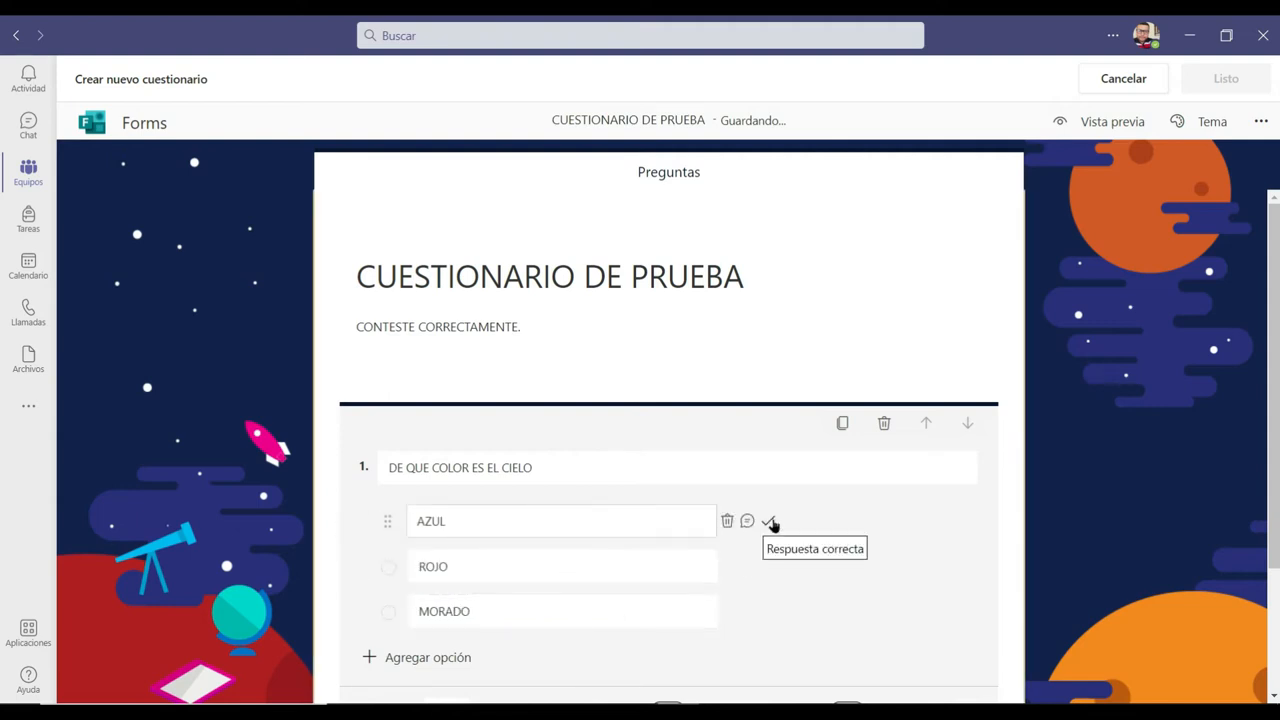
left_click(770, 522)
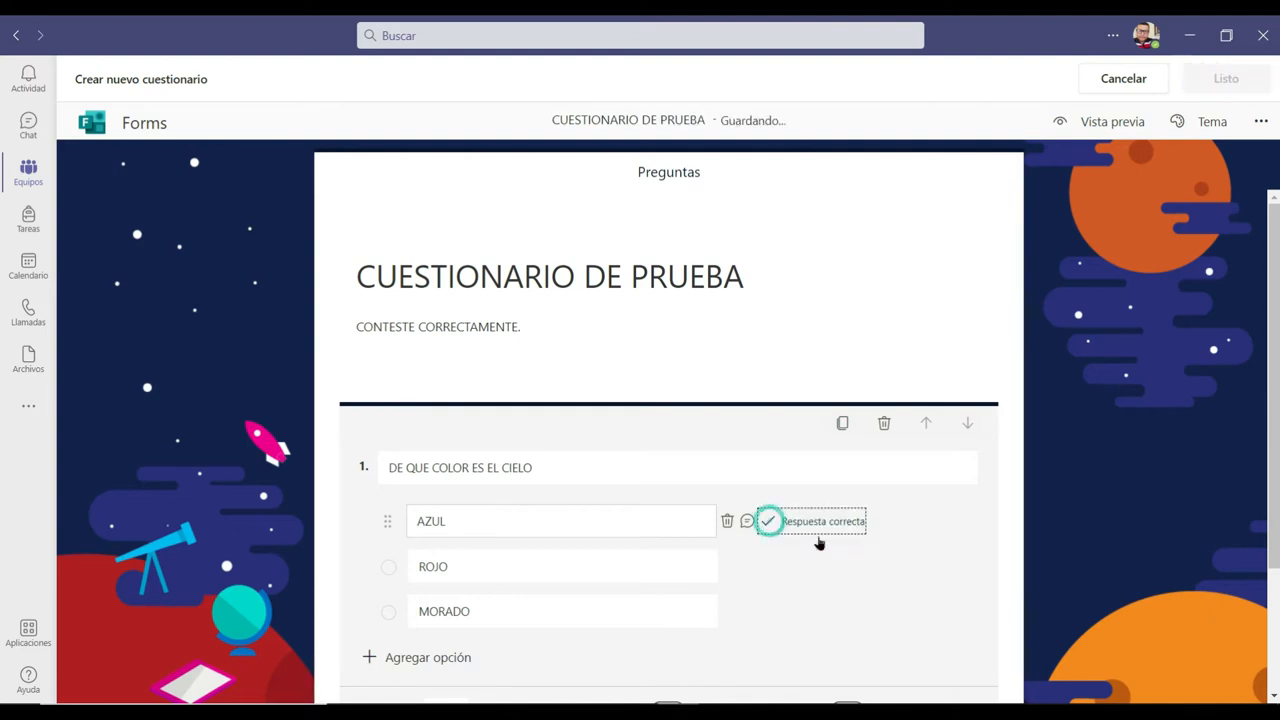
scroll(916, 568, "down", 2)
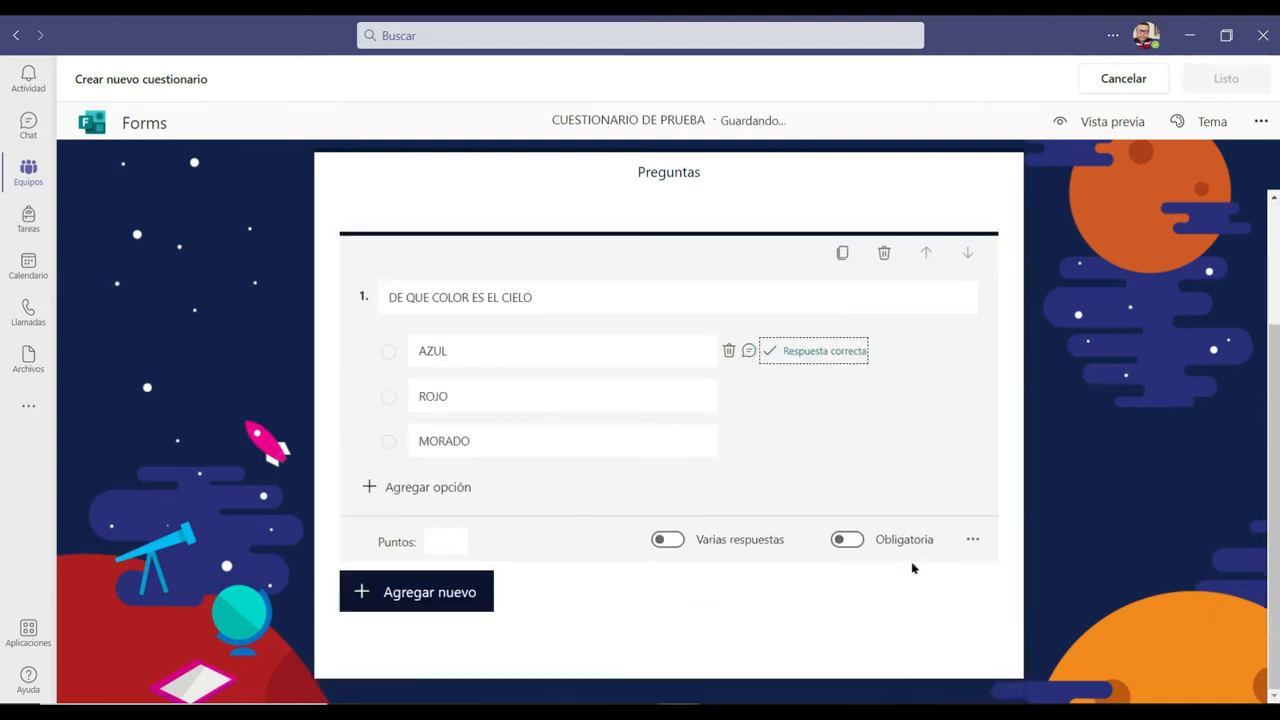
left_click(452, 542)
scroll(450, 548, "up", 2)
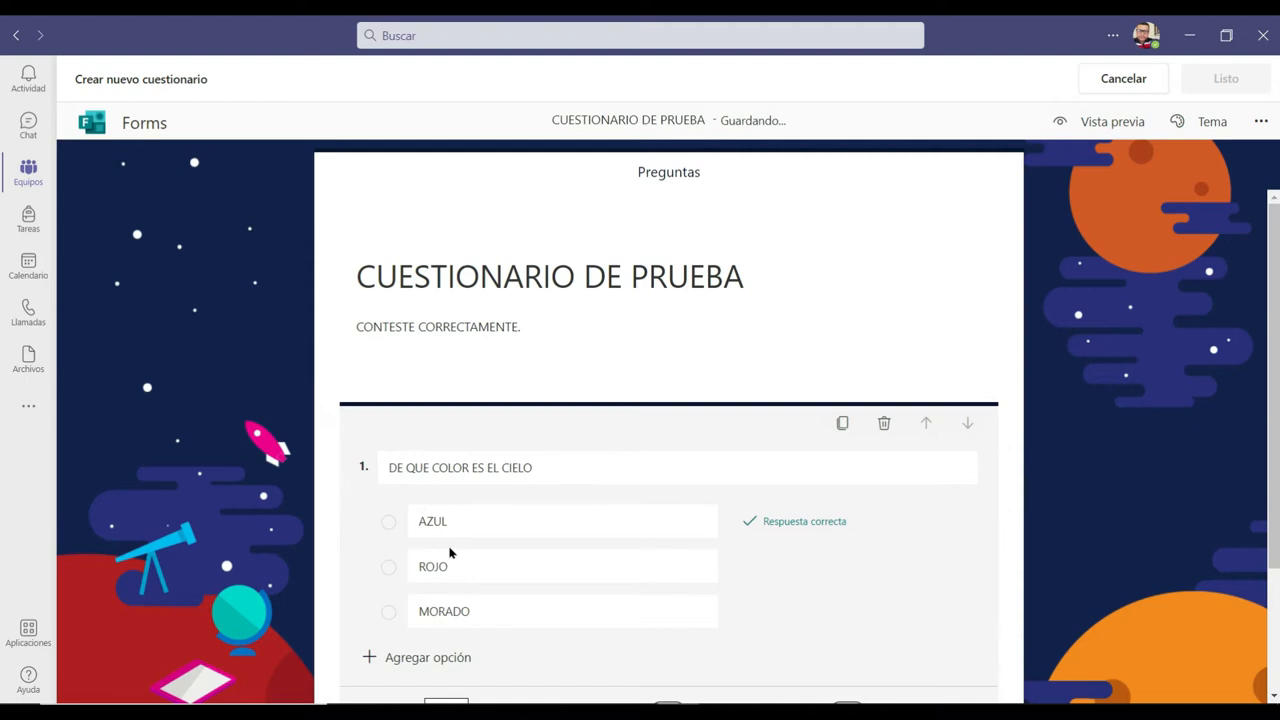
type("10")
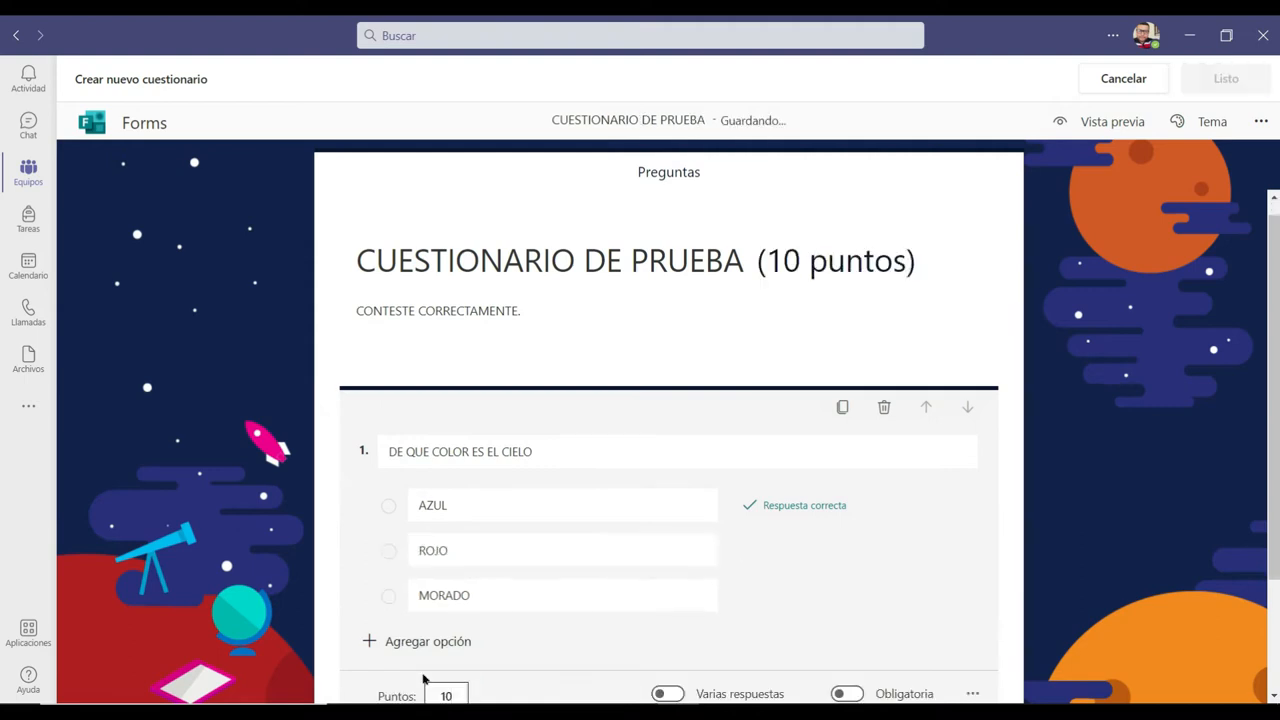
Allow multiple answers (Varias respuestas) on the sky colour question and make it required (Obligatoria).
scroll(450, 678, "down", 1)
scroll(470, 680, "down", 1)
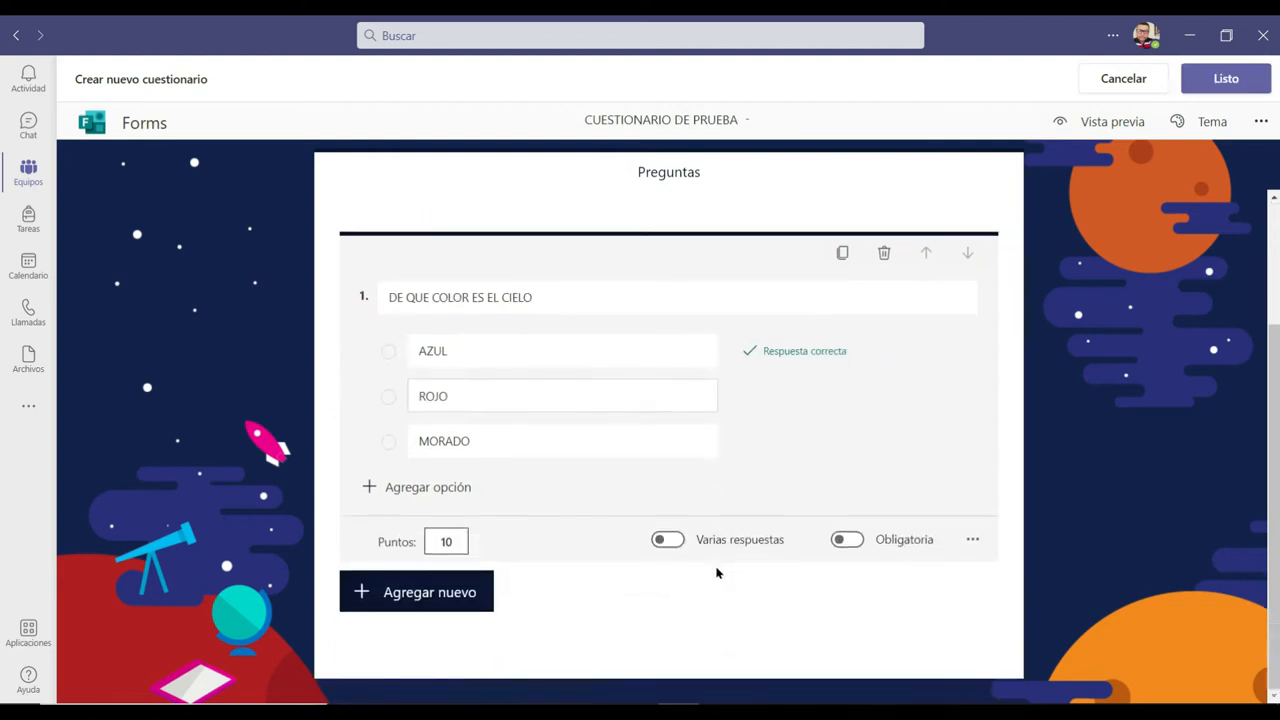
left_click(667, 540)
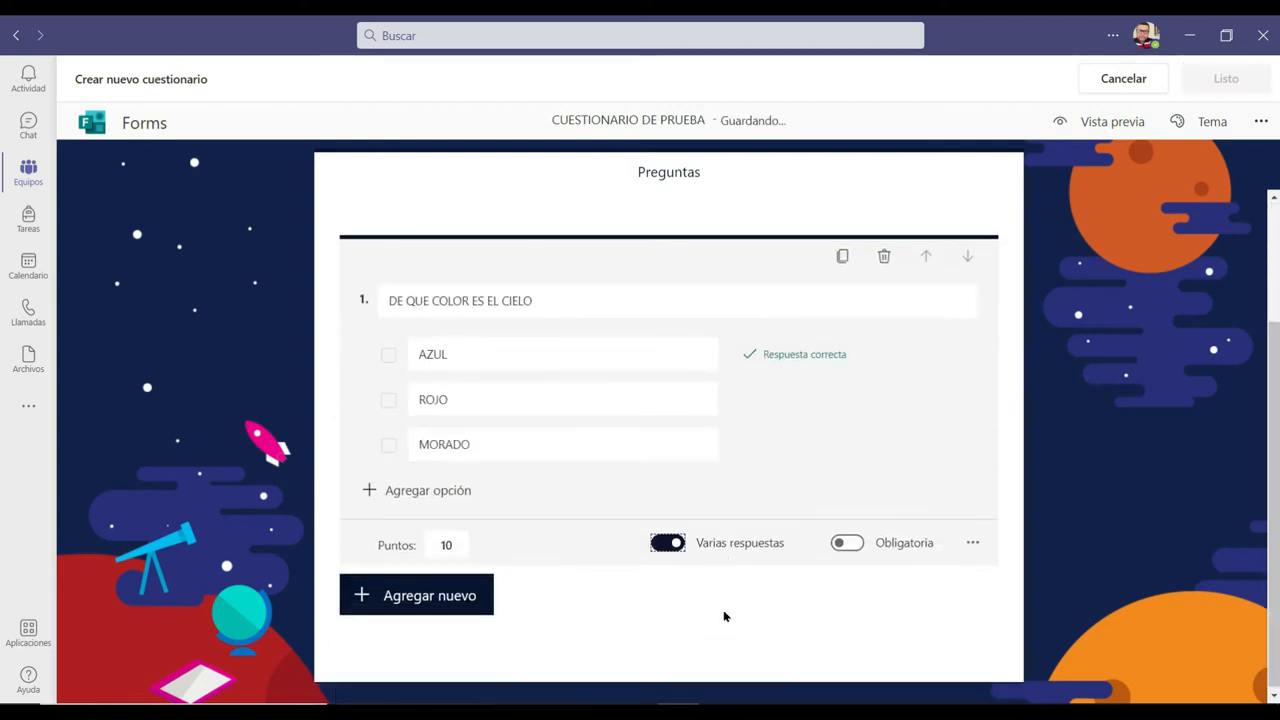
scroll(1228, 468, "up", 2)
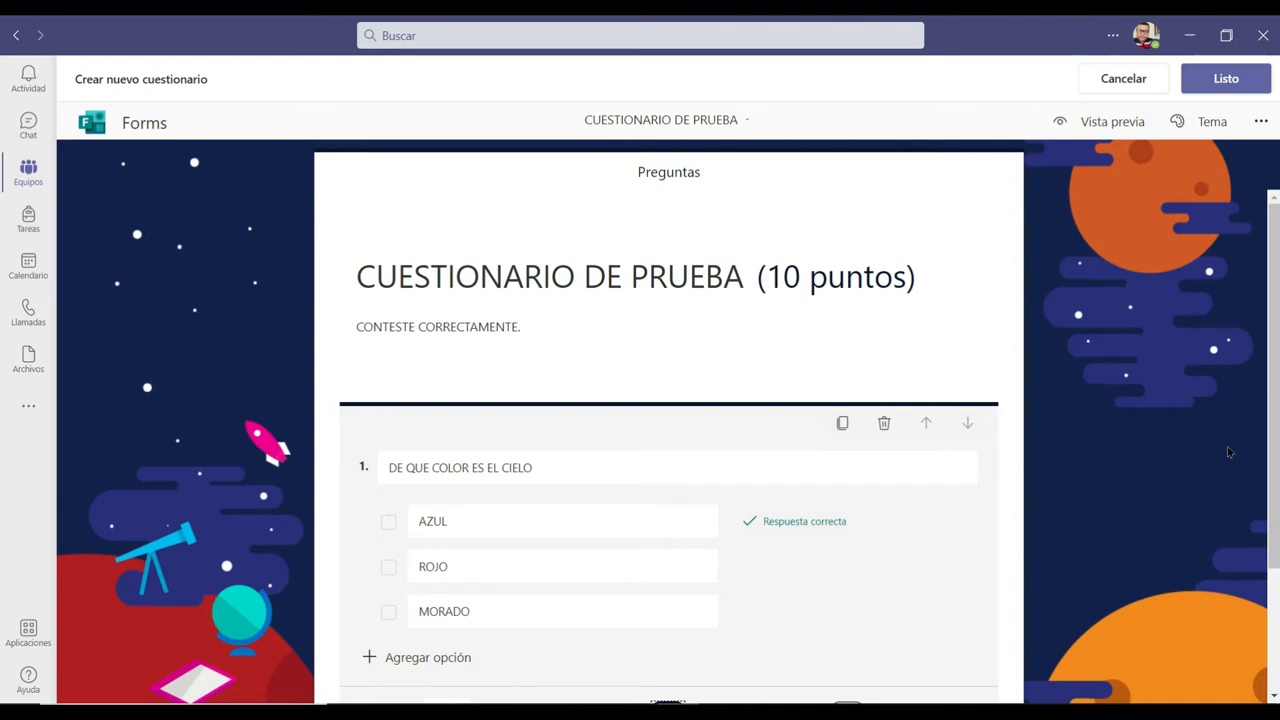
left_click(1271, 490)
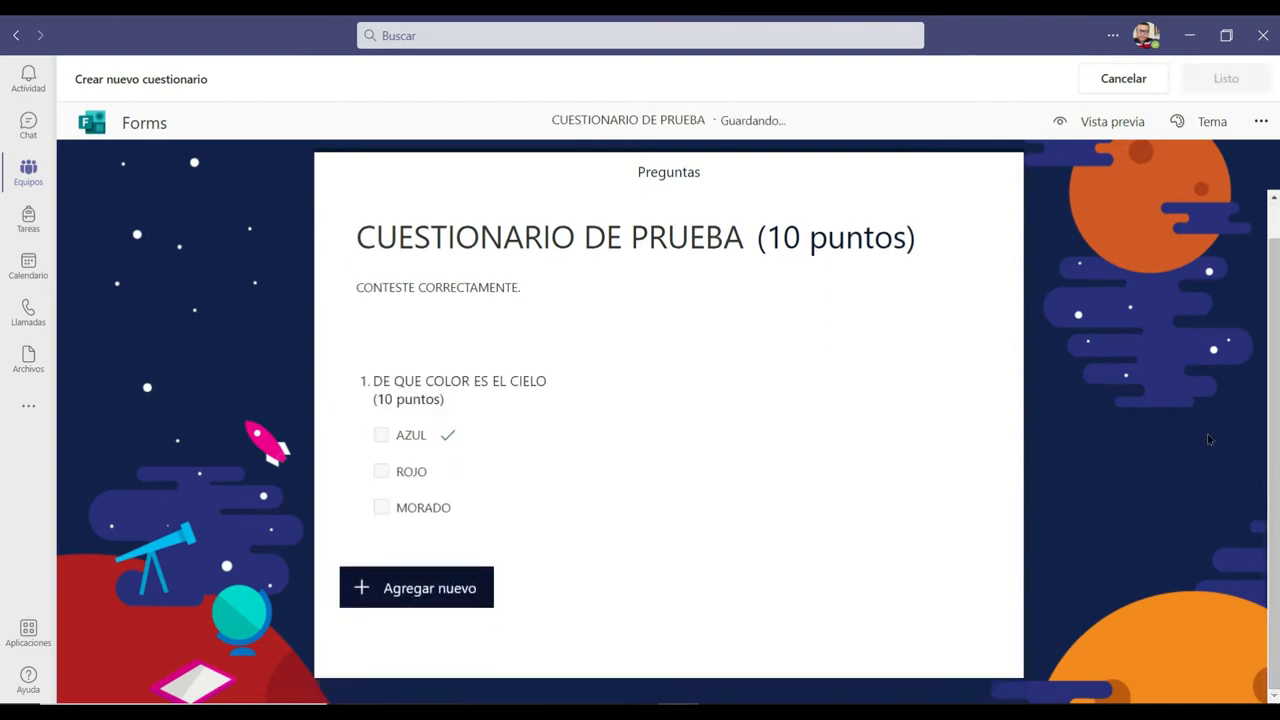
left_click(460, 515)
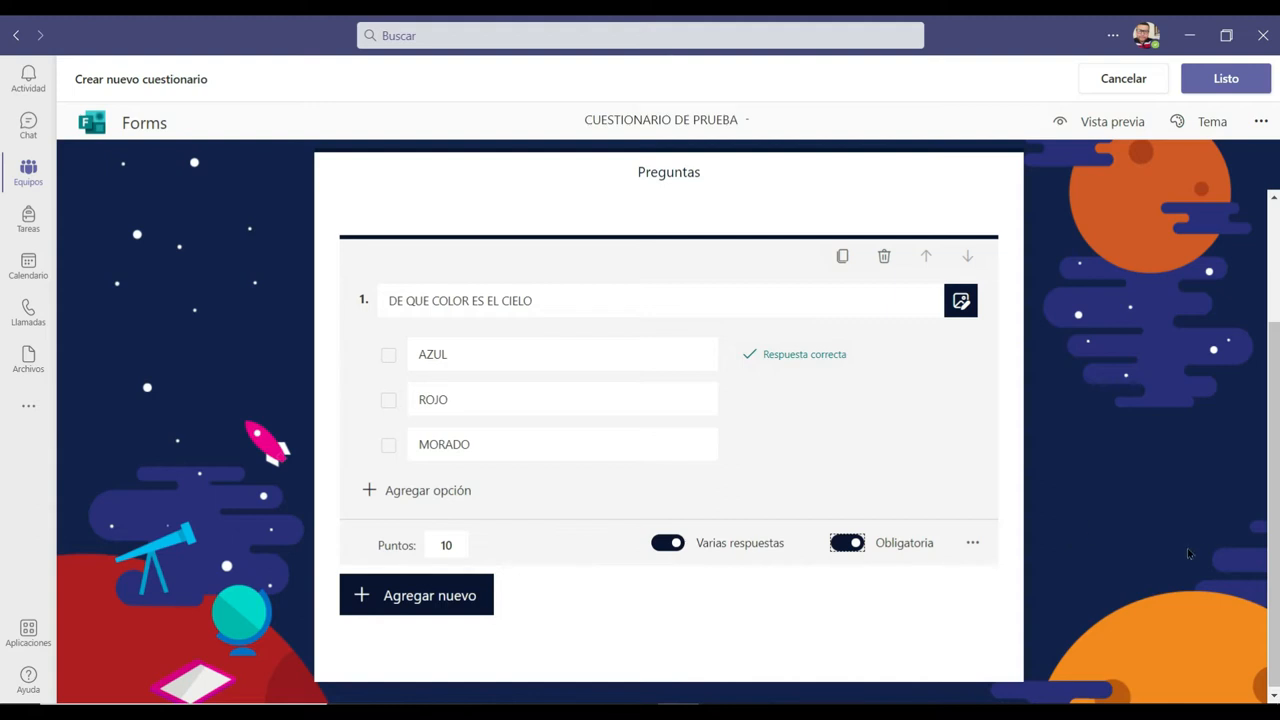
Enable the Matemáticas option for the sky colour question and view the symbols available for its equation.
left_click(973, 543)
left_click(973, 543)
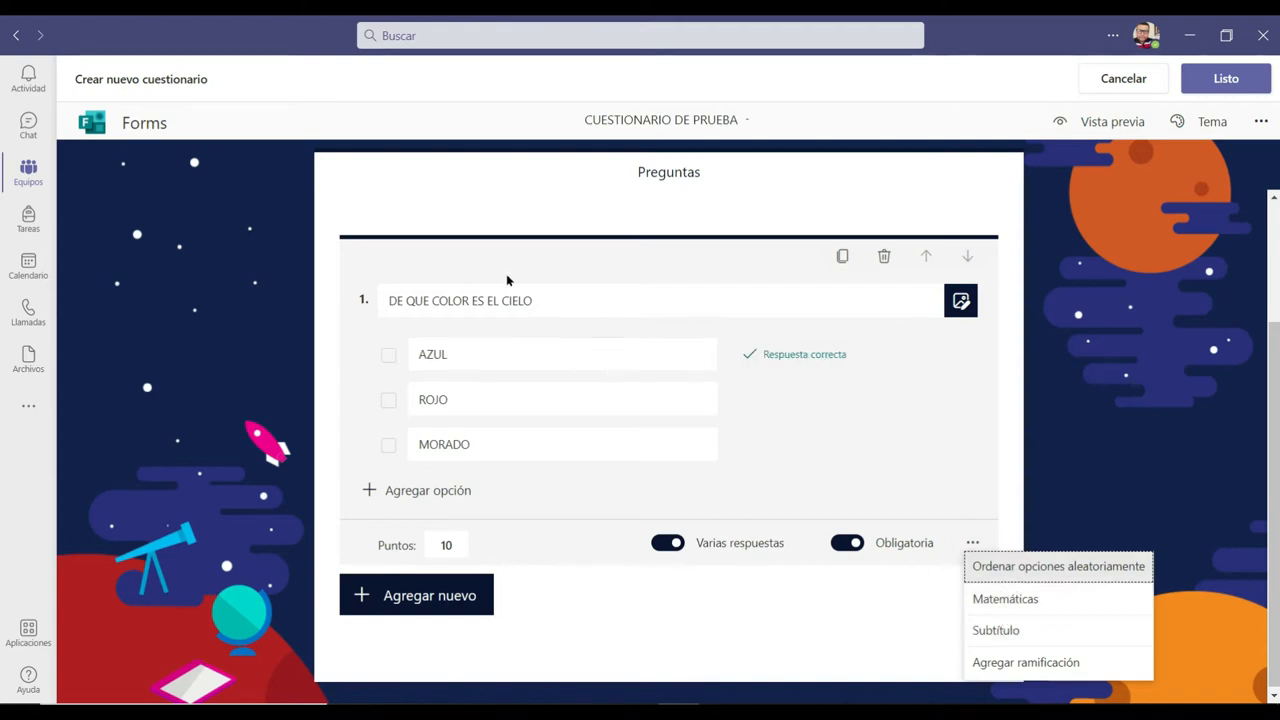
left_click(1005, 599)
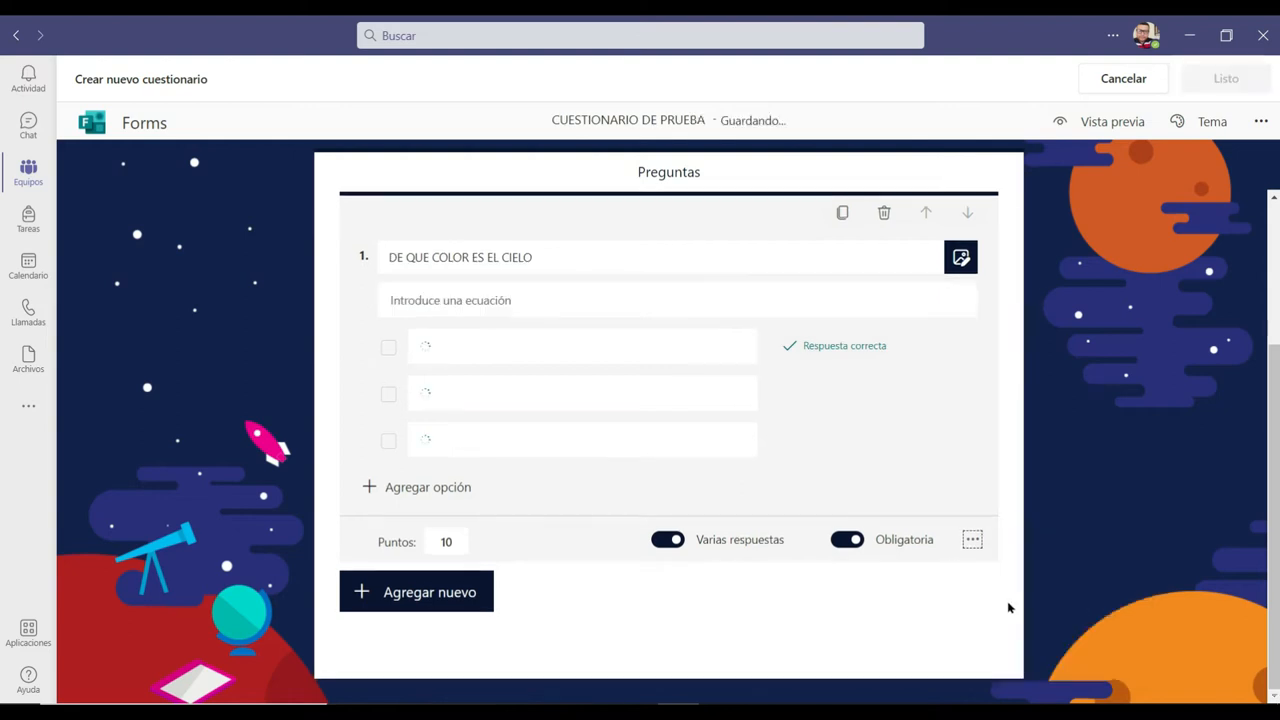
left_click(466, 300)
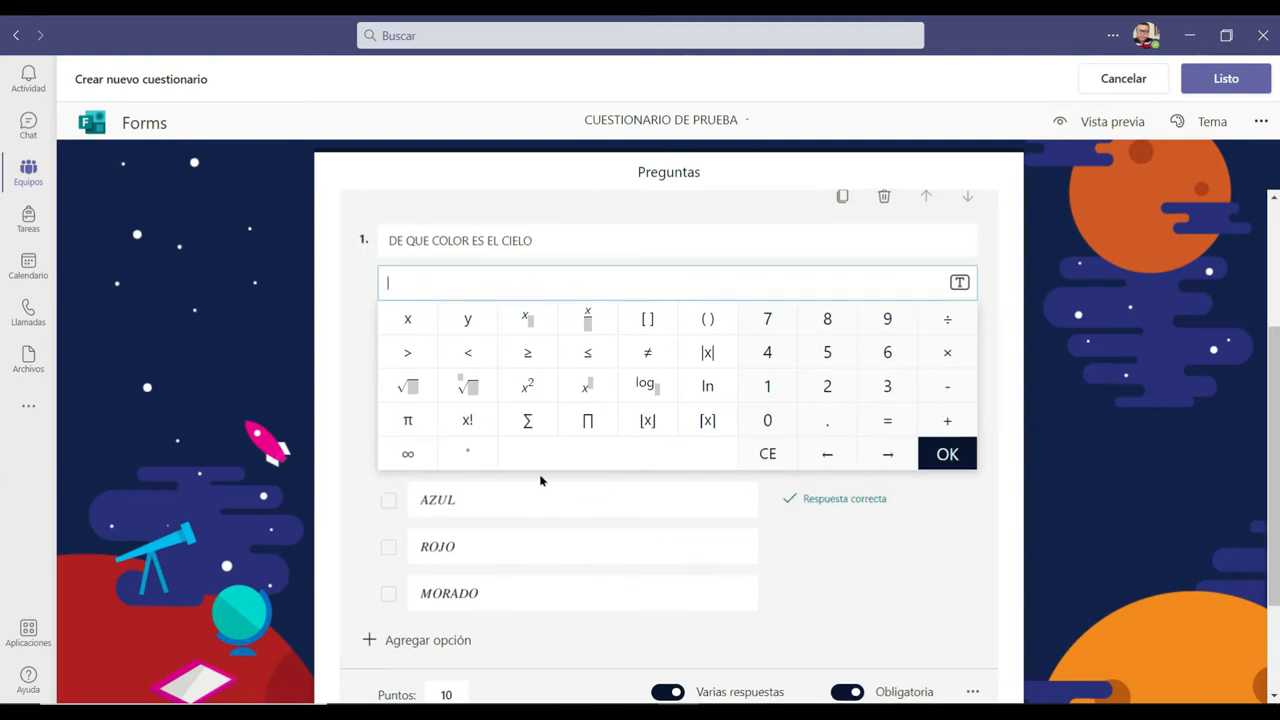
left_click(328, 486)
Add a Texto question reading "DE QUE COLOR ES EL MAR", with a subtitle field instead of the equation field.
left_click(458, 590)
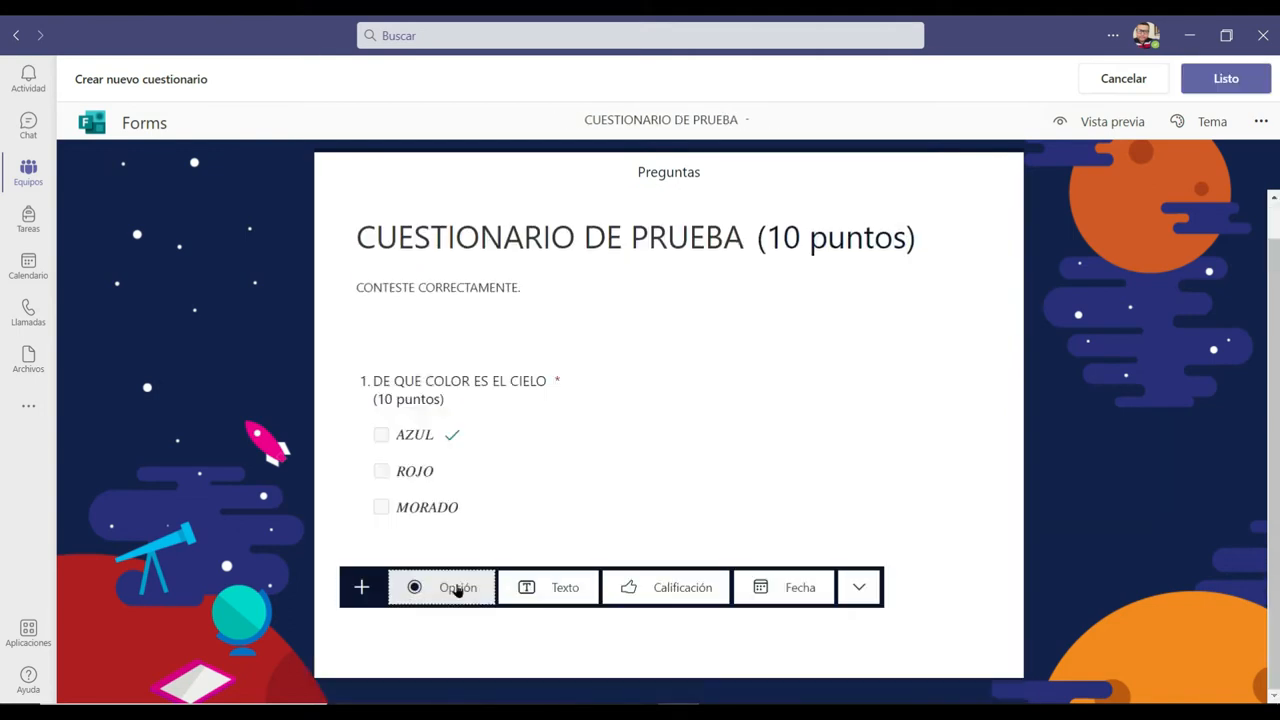
left_click(557, 593)
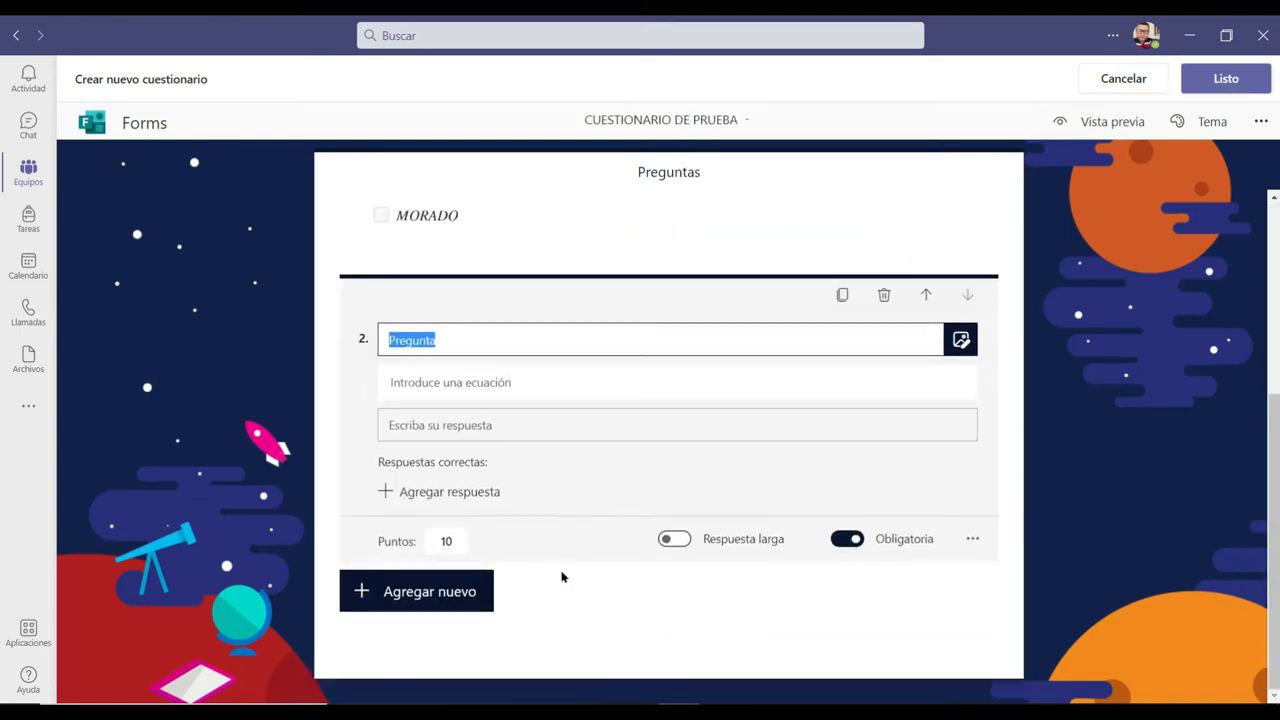
left_click(1, 541)
left_click(451, 502)
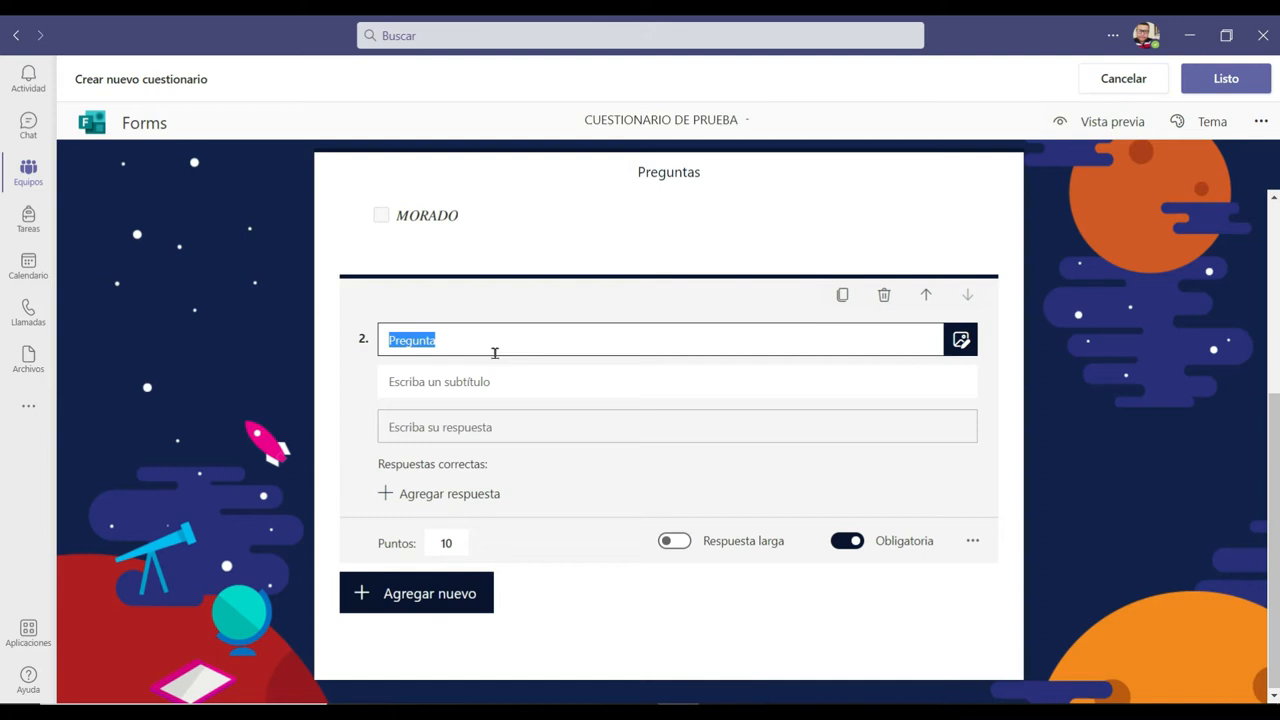
type("DE QUE COLOR ES EL AMR")
key("BackSpace")
key("BackSpace")
key("BackSpace")
type("MAR")
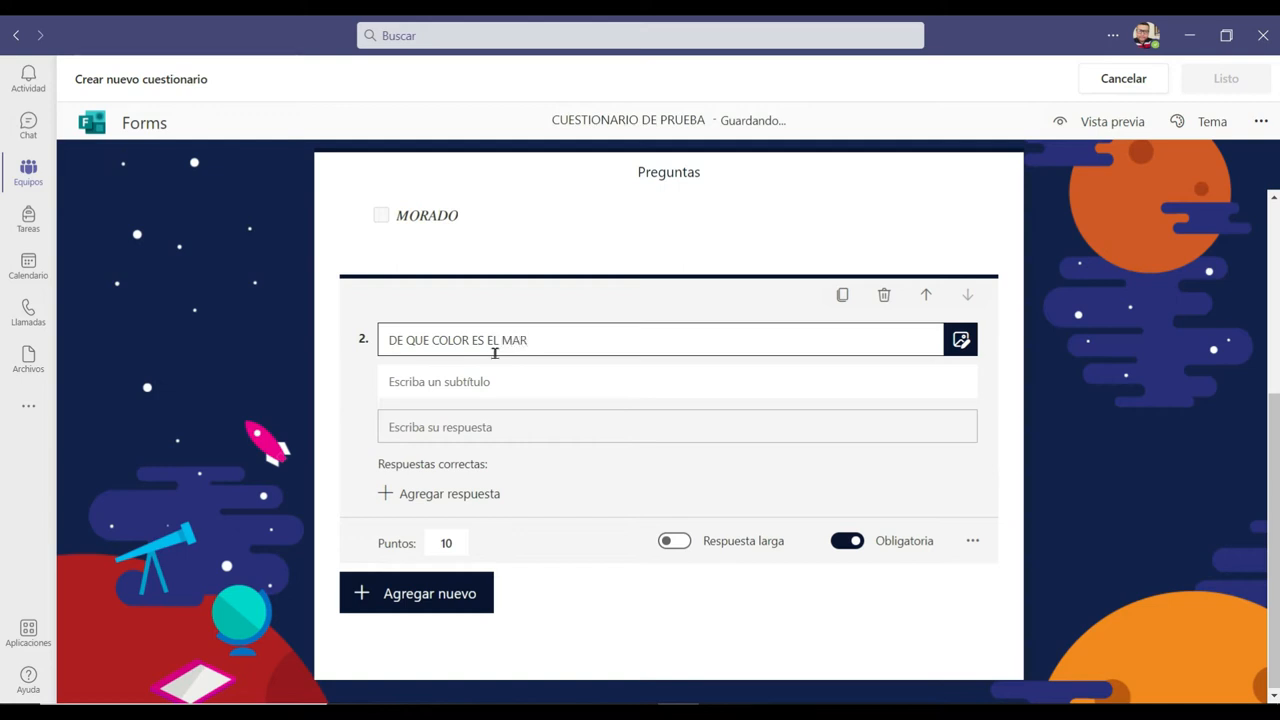
Give the sea colour question three accepted correct answers: AZUL, COLOR AZUL and DE COLOR AZUL.
left_click(449, 494)
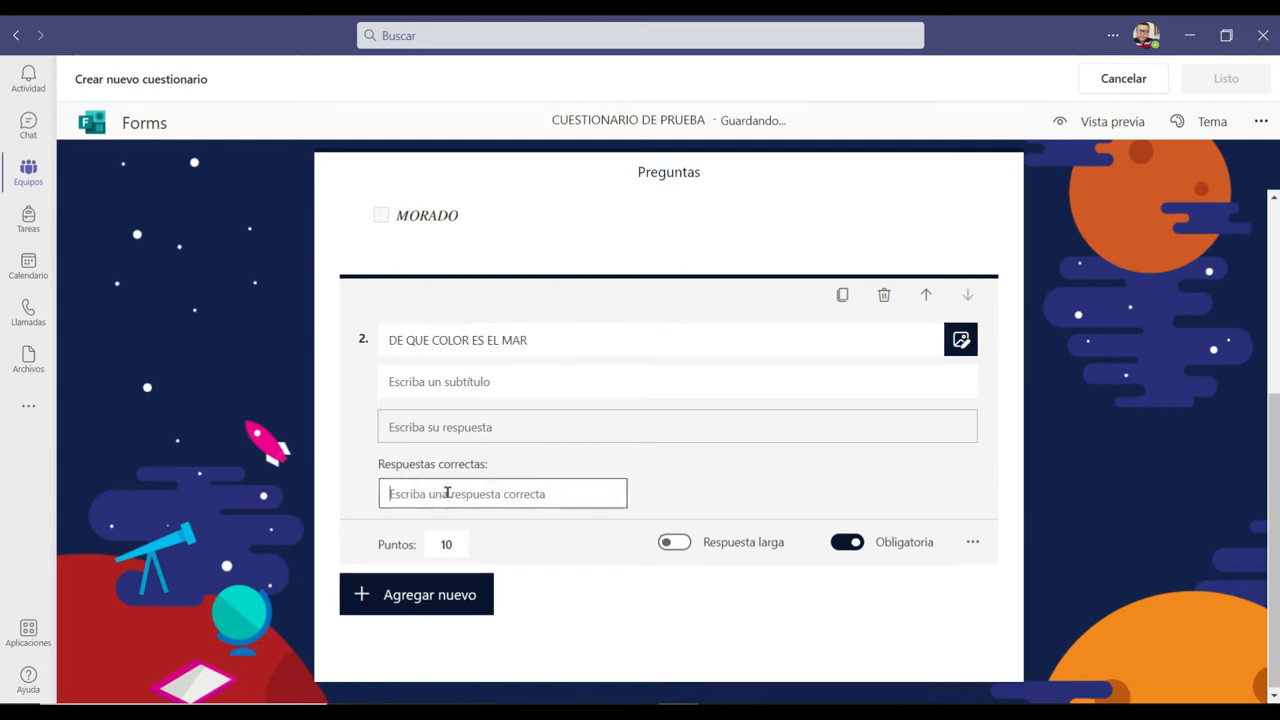
type("AZUL")
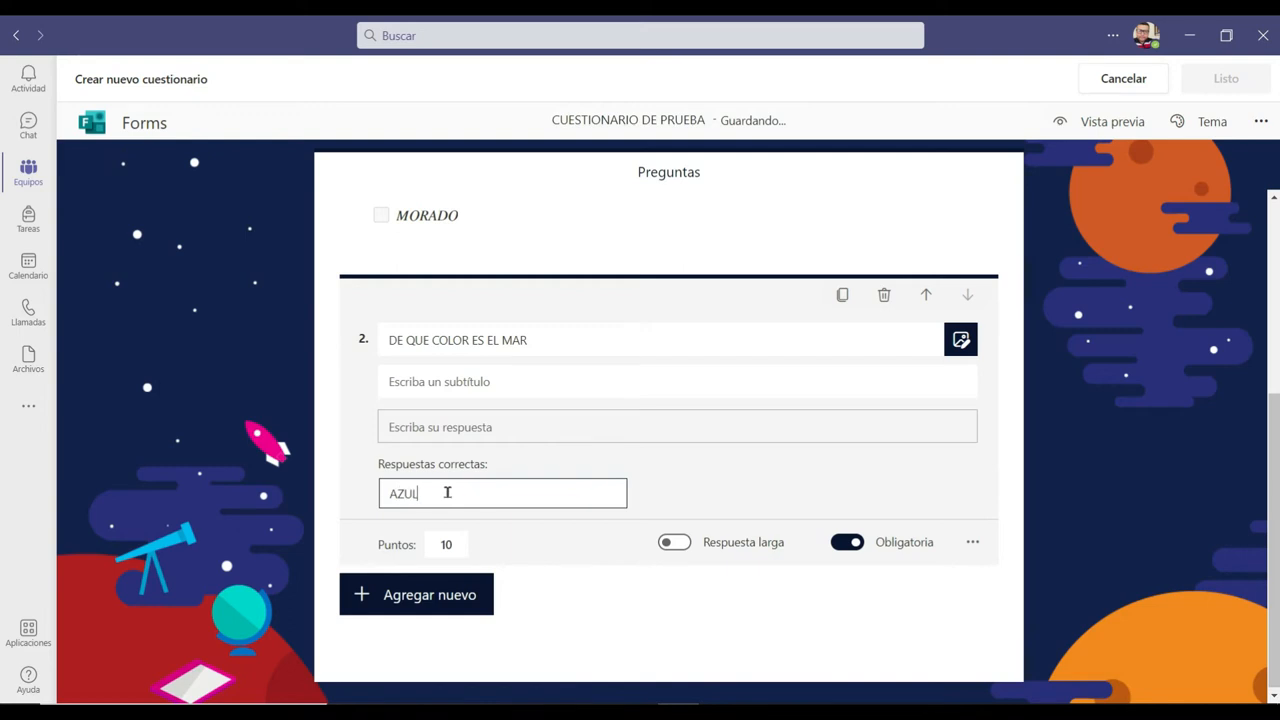
key("Return")
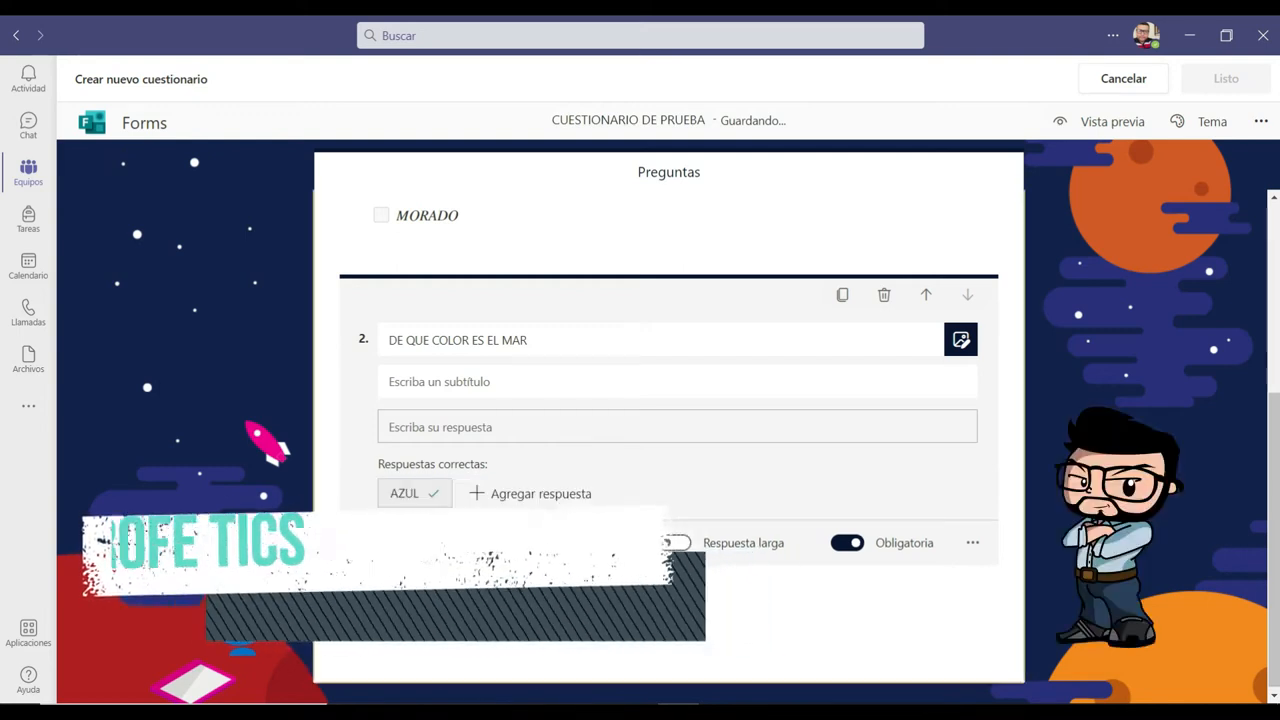
left_click(529, 494)
type("COLO")
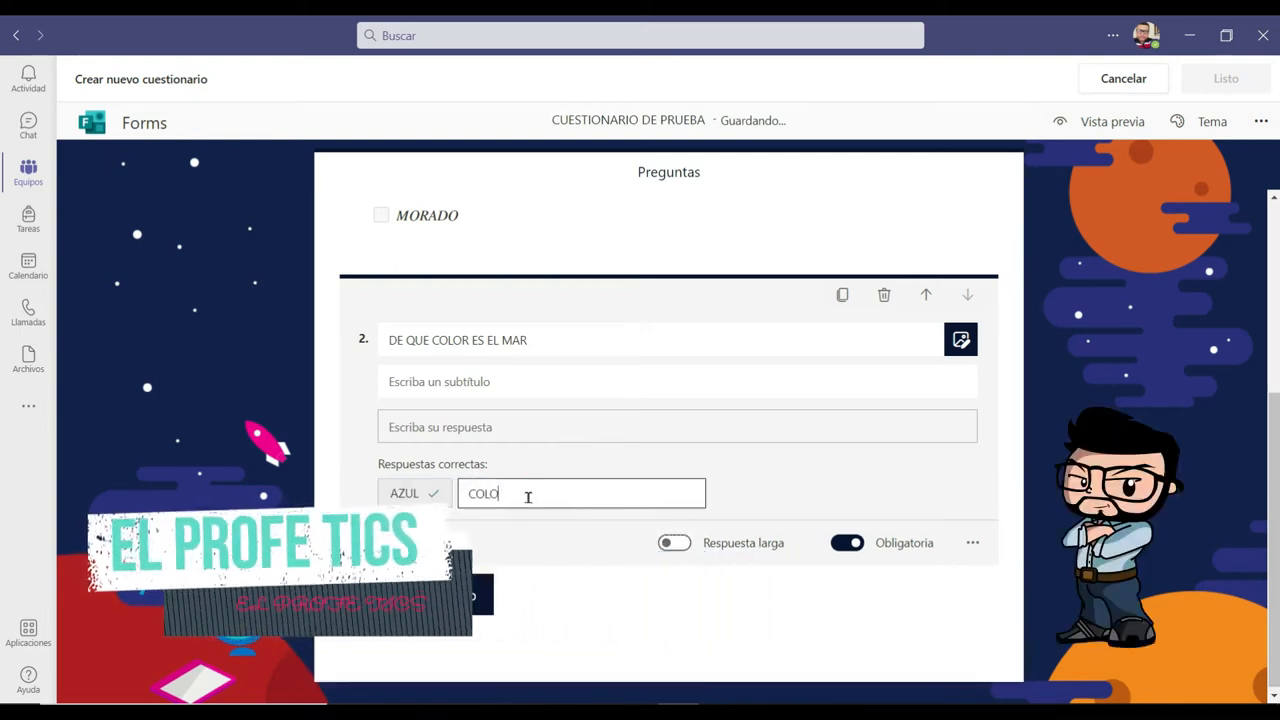
type("R AZUL")
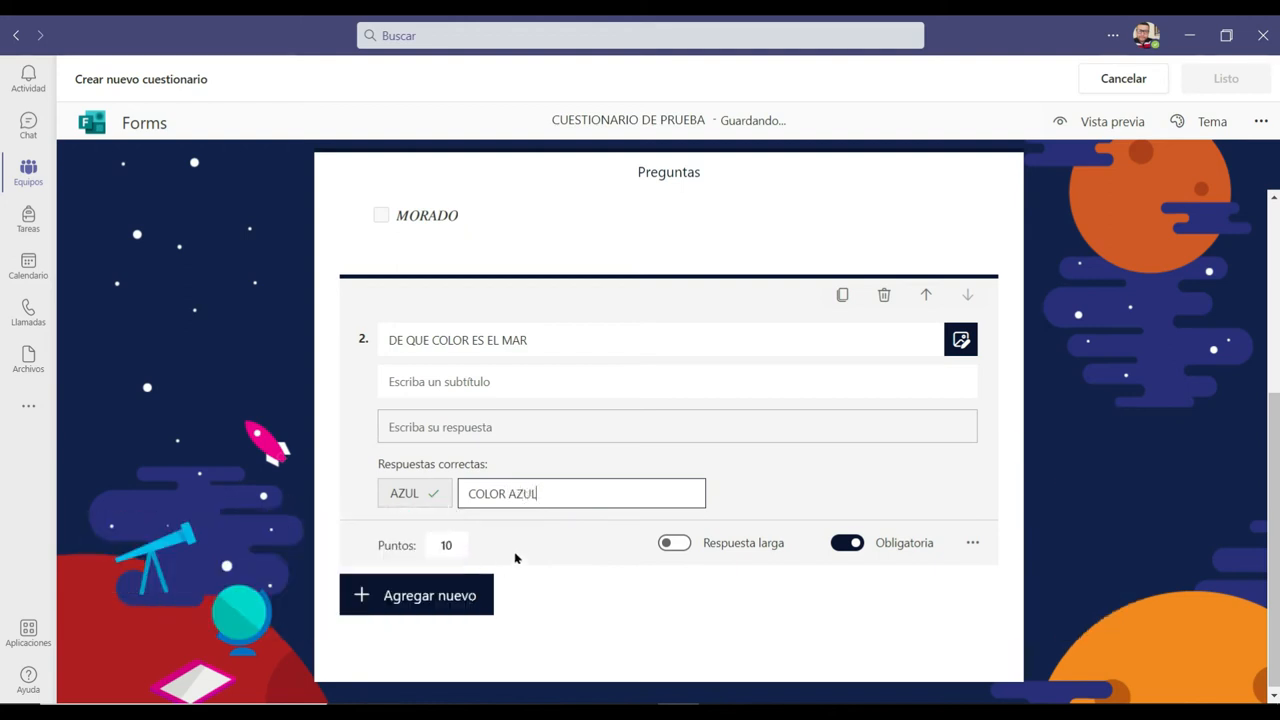
key("Return")
left_click(626, 494)
type("DE COLOR AZUL")
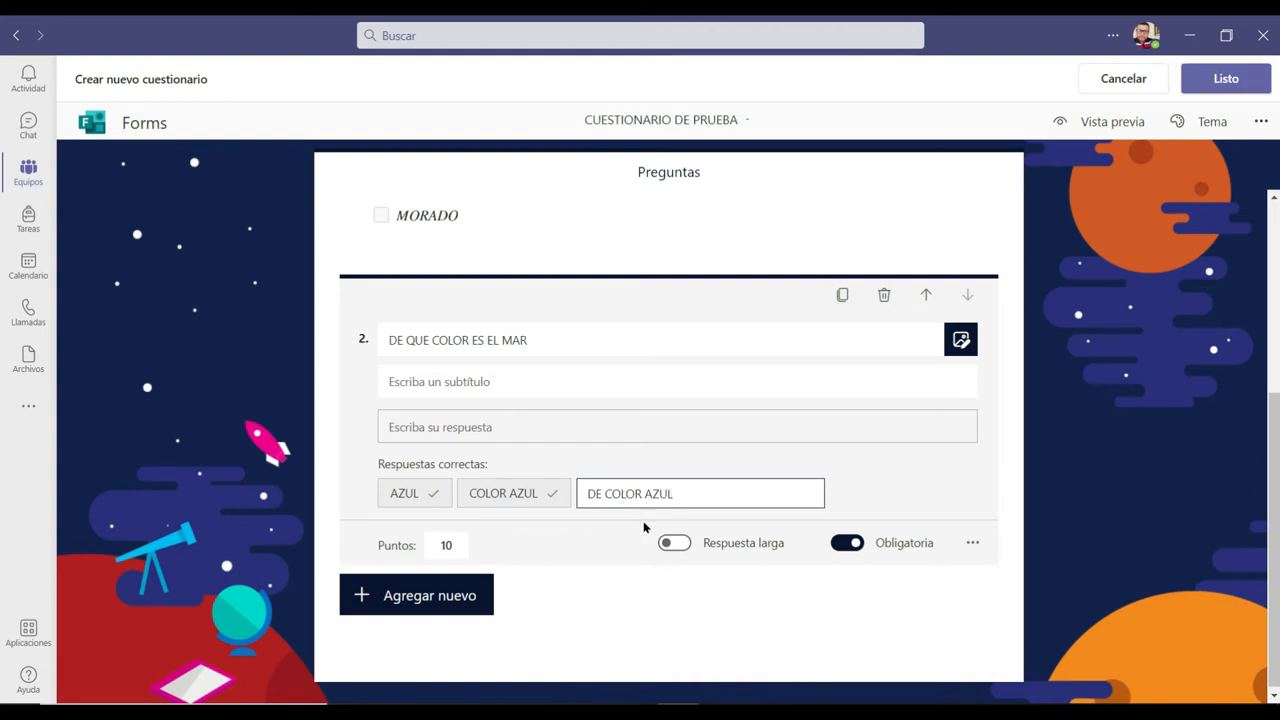
key("Return")
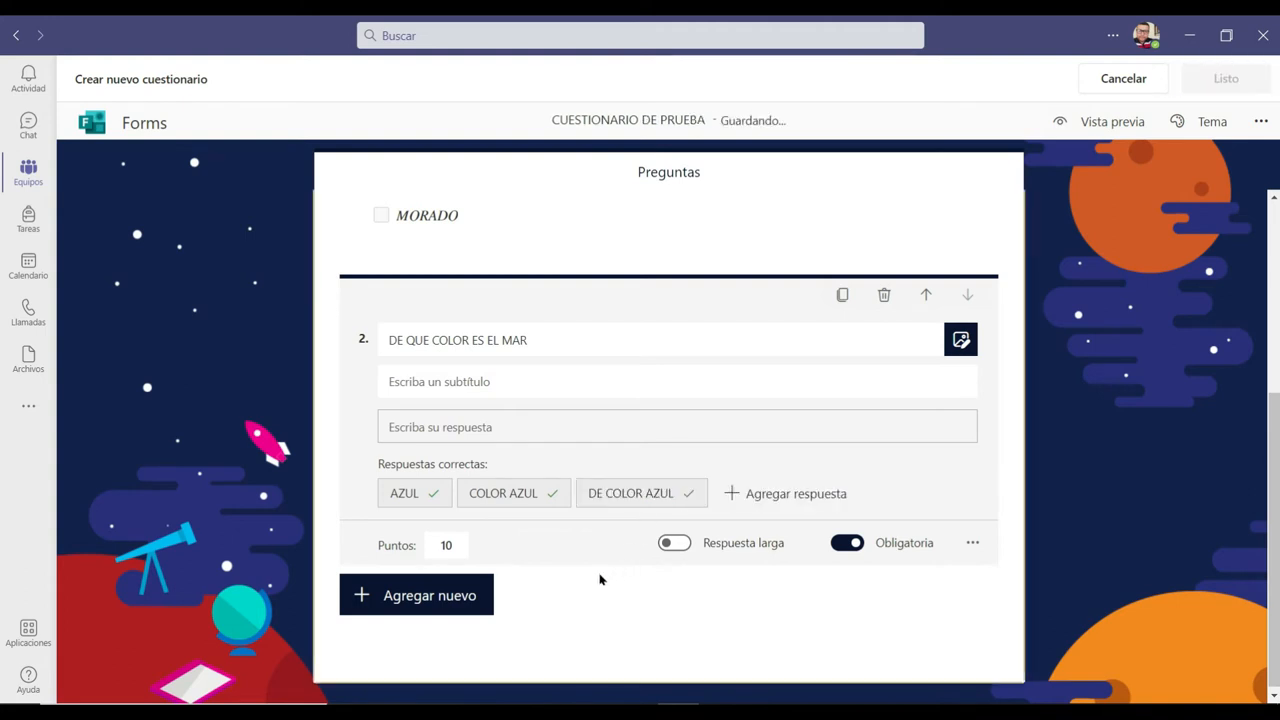
left_click(1275, 473)
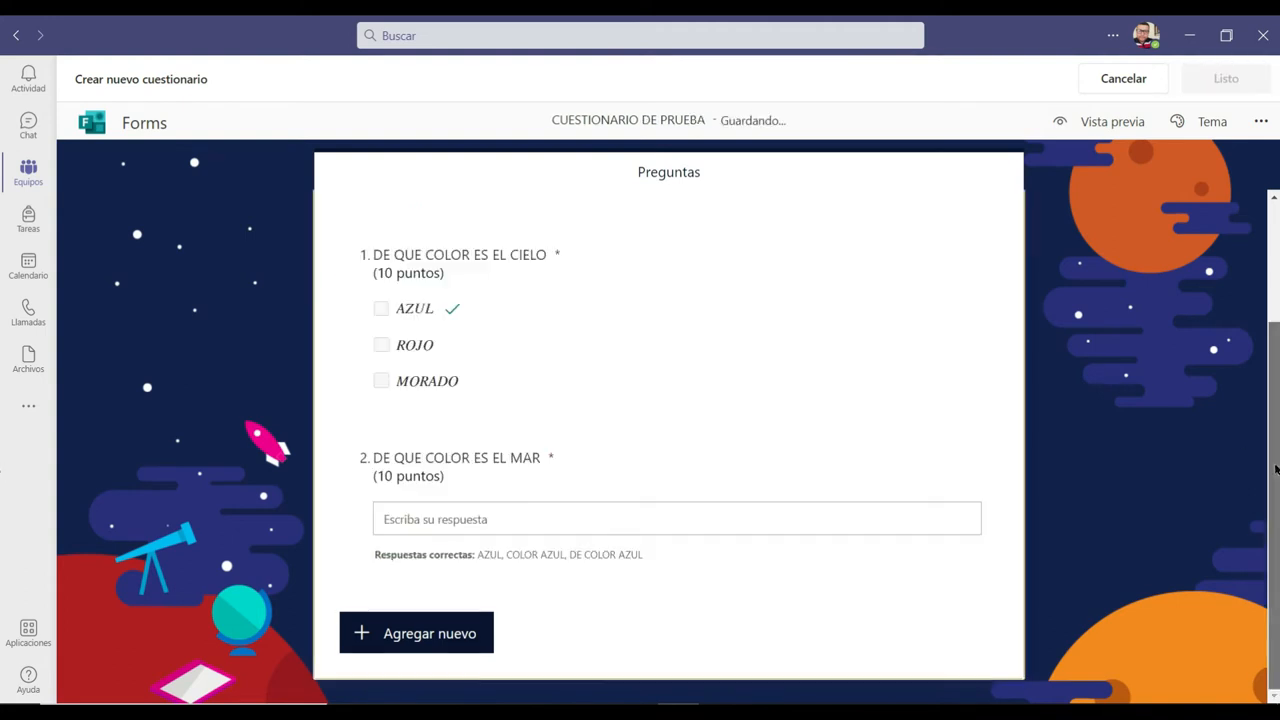
left_click(718, 482)
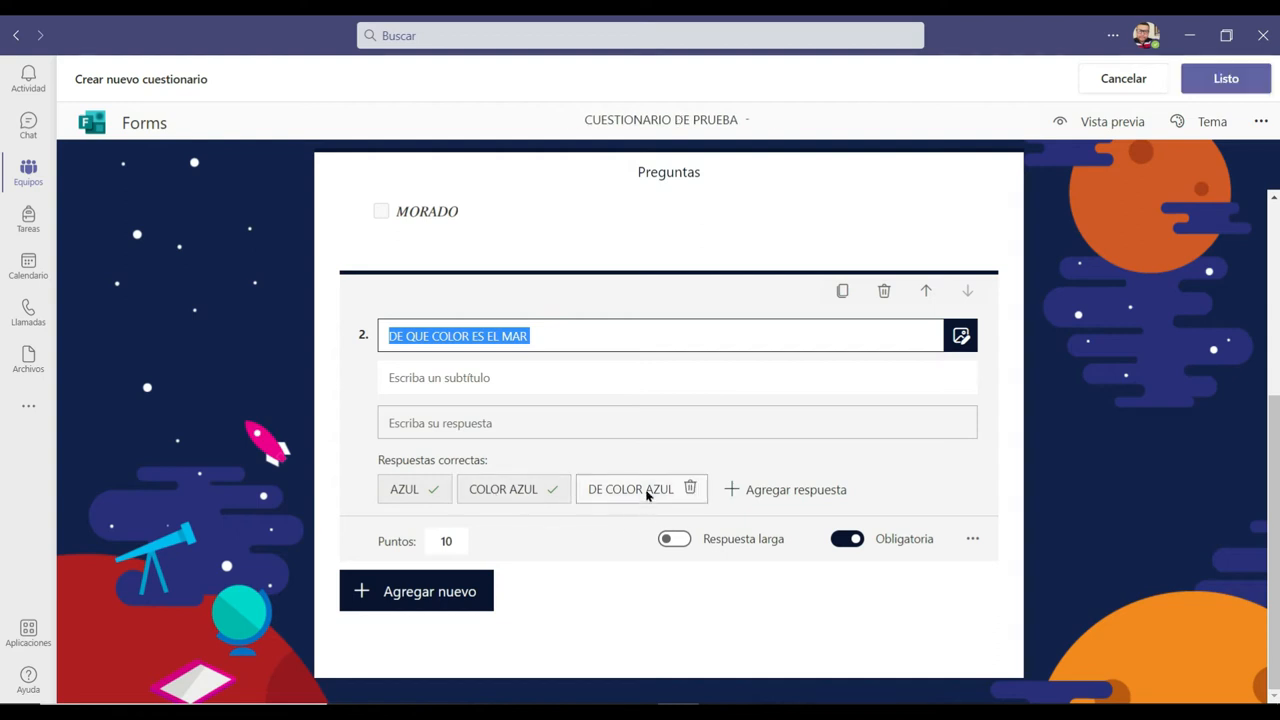
Add a ranking (Clasificación) question with the text "ORDENE LOS SIGUIENTES OBJETOS DEL MAS PESADO AL MAS LIGERO".
left_click(426, 597)
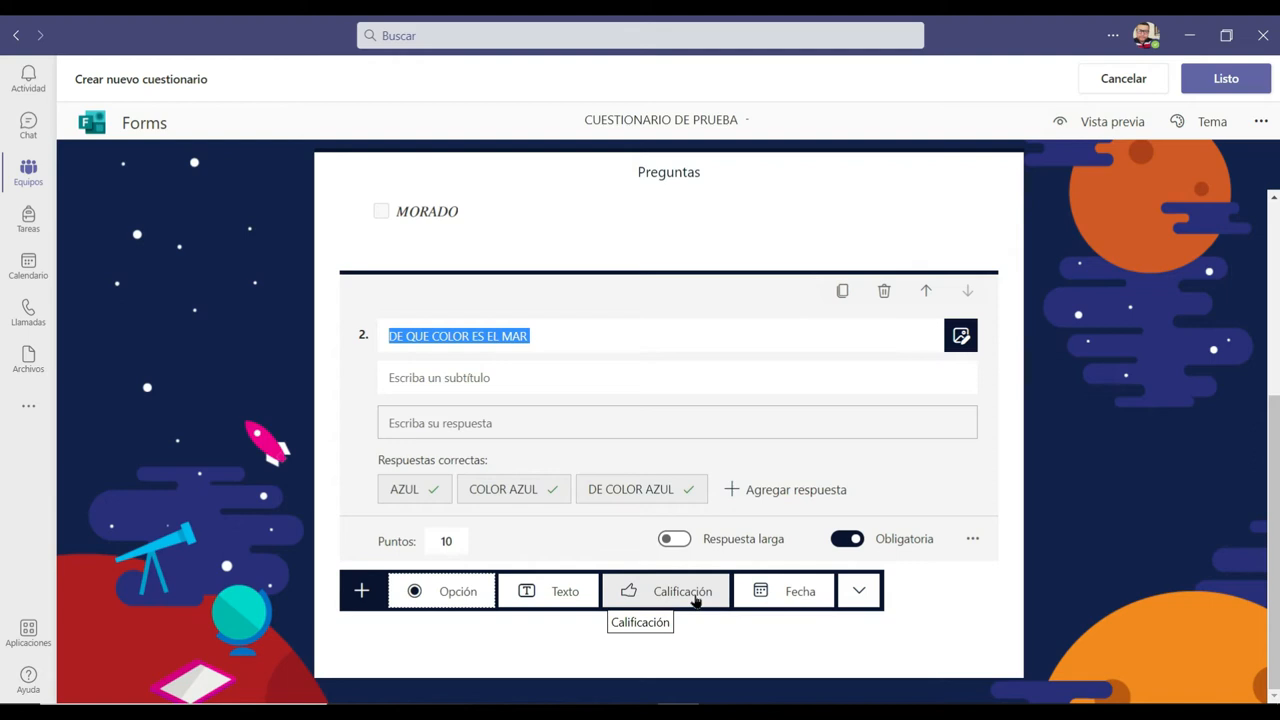
left_click(859, 594)
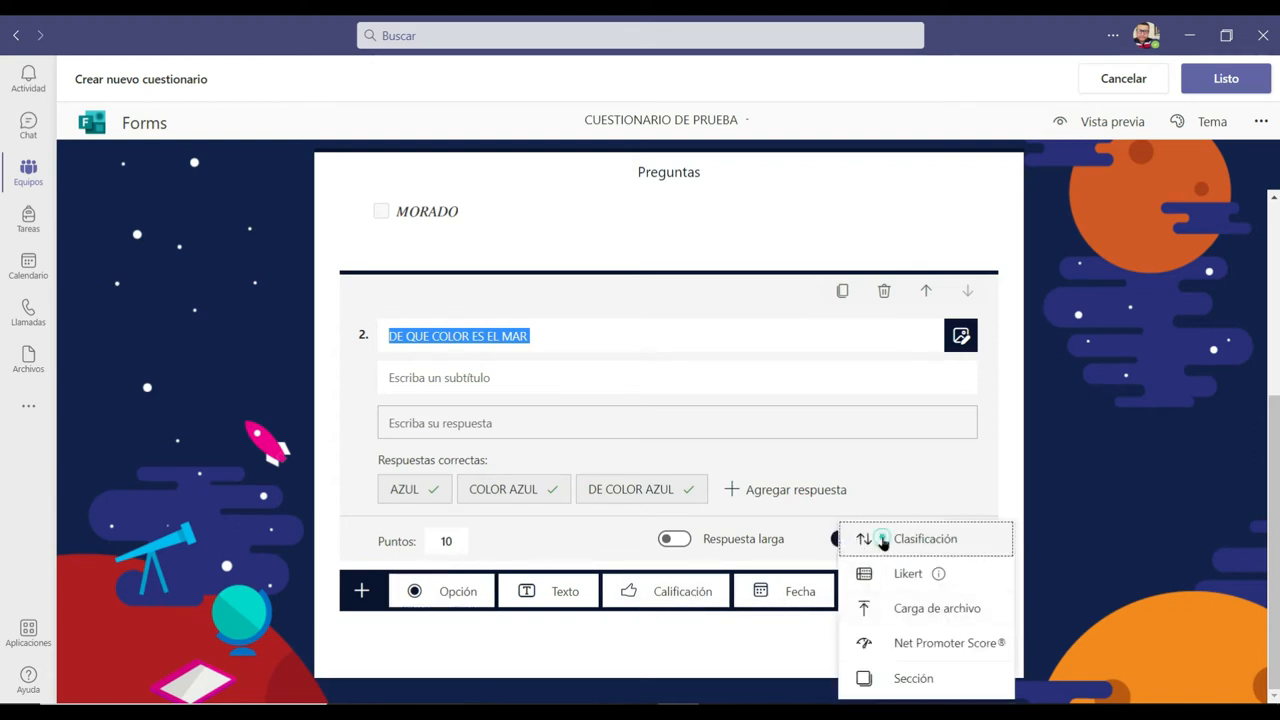
left_click(878, 539)
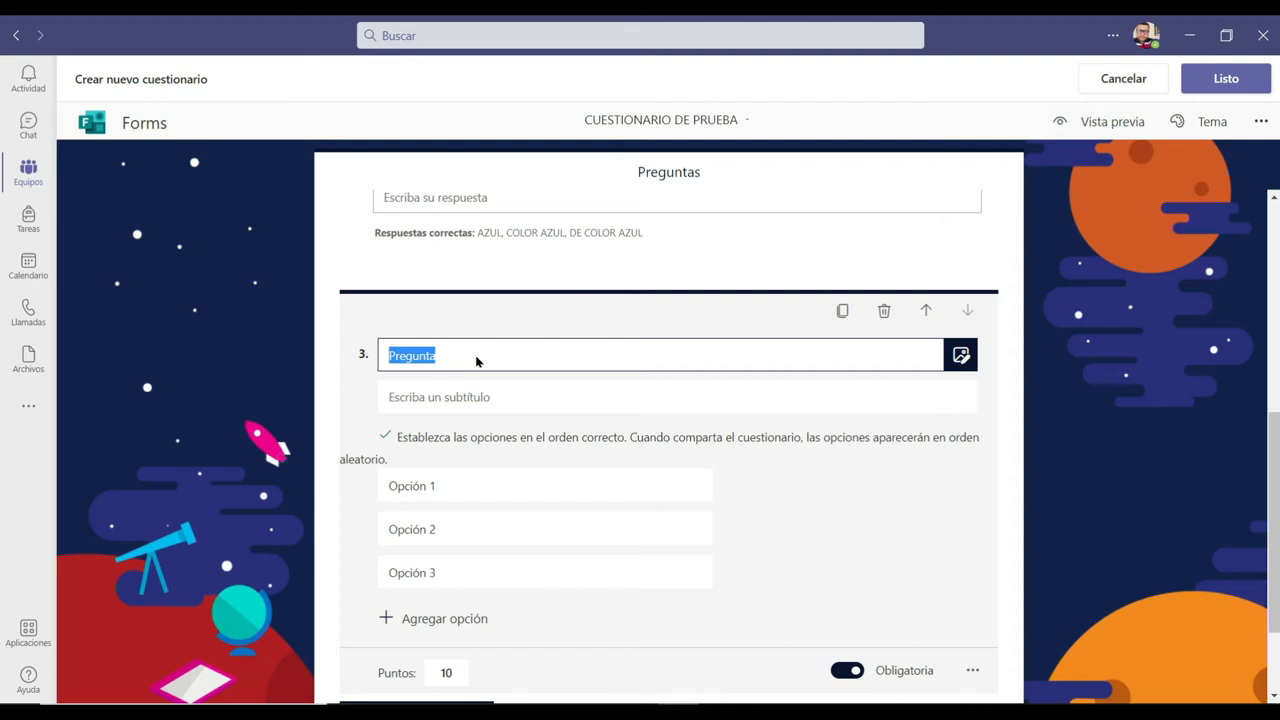
type("ORDEN")
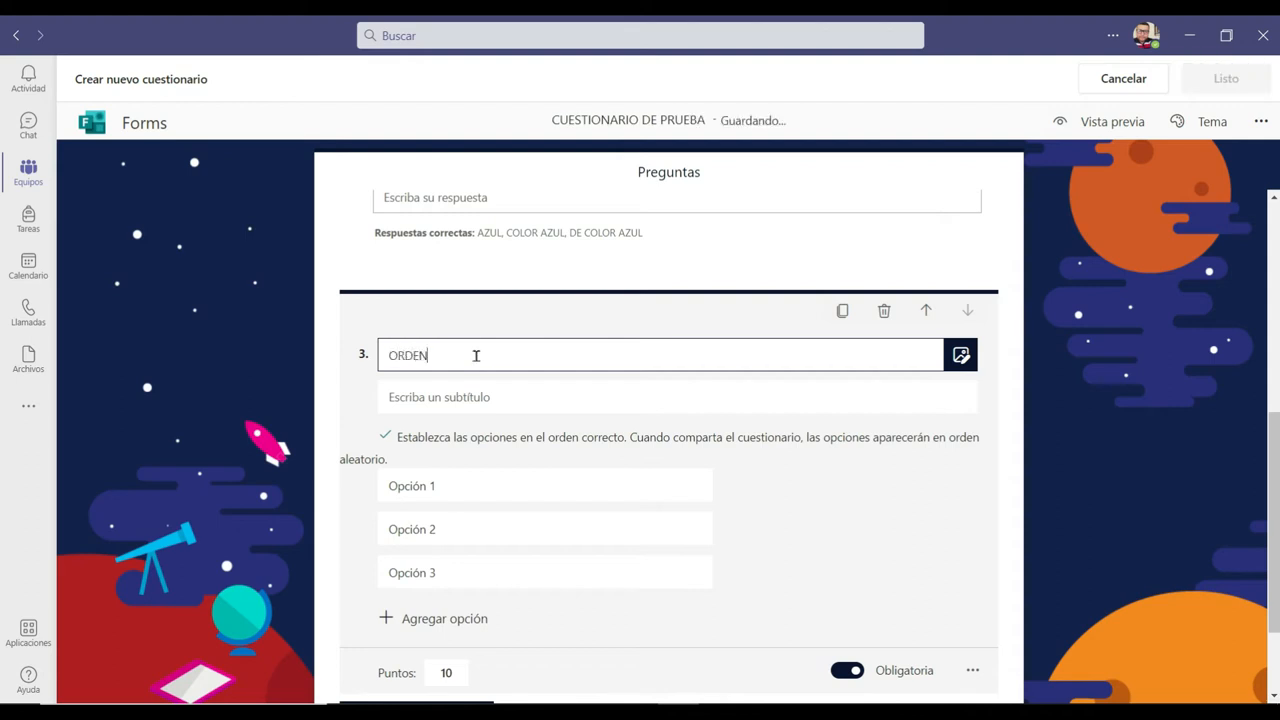
type("E LOS SIGUIENTES OBJETOS DEL ")
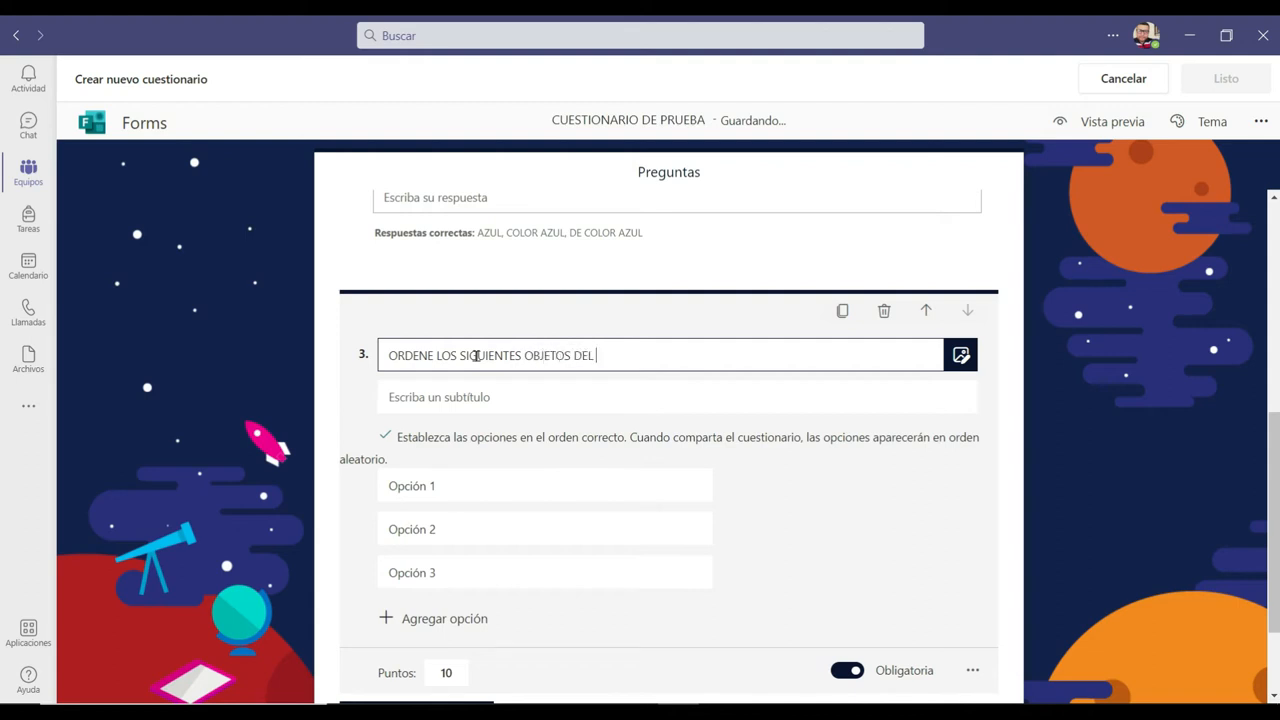
type("MAS PESADO AL MAS LIGERO")
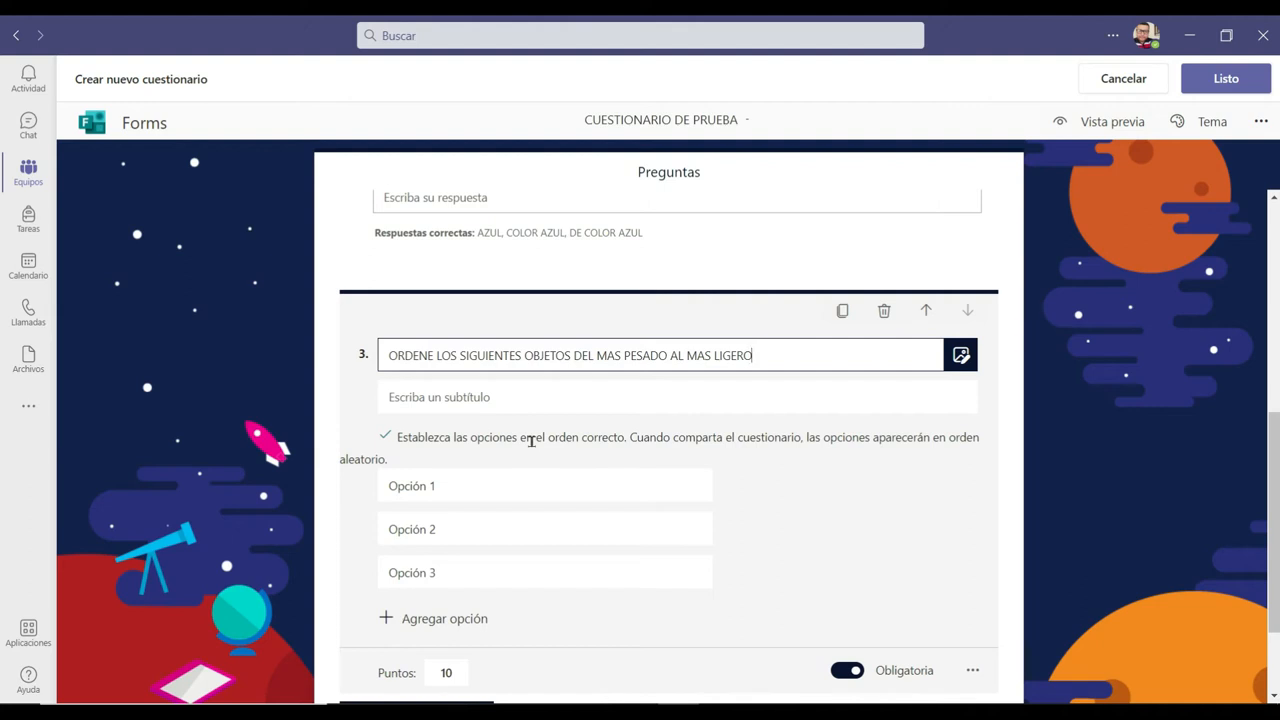
Set the ranking question's options in correct order: UN CAMION, UN GATITO and UNA CANICA.
mouse_move(507, 481)
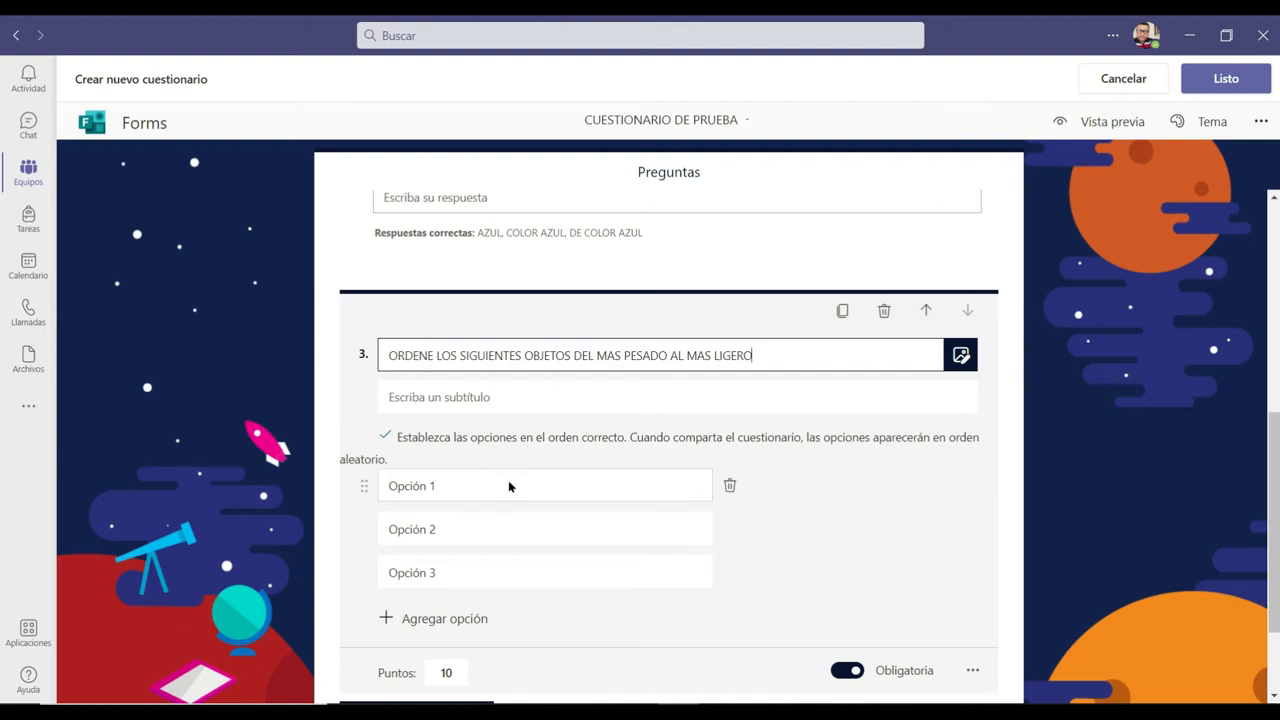
left_click(470, 491)
type("UN CAMION")
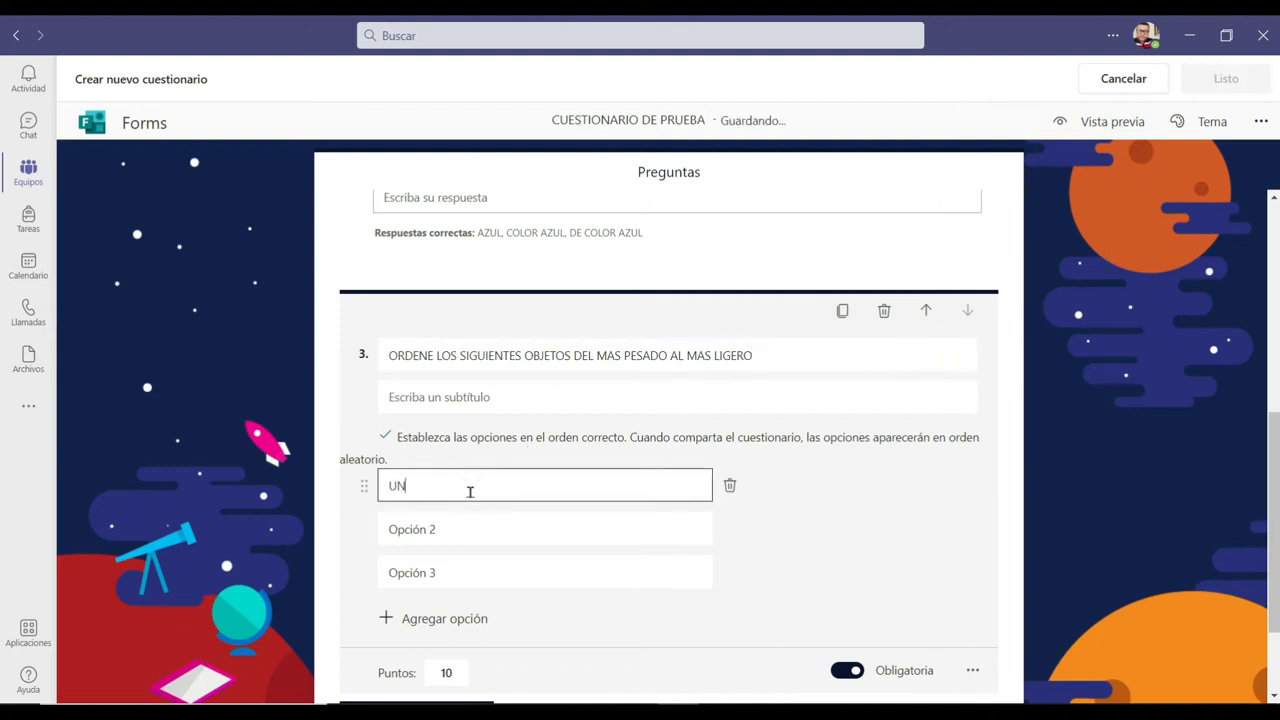
left_click(500, 531)
type("UN GATITO")
left_click(468, 574)
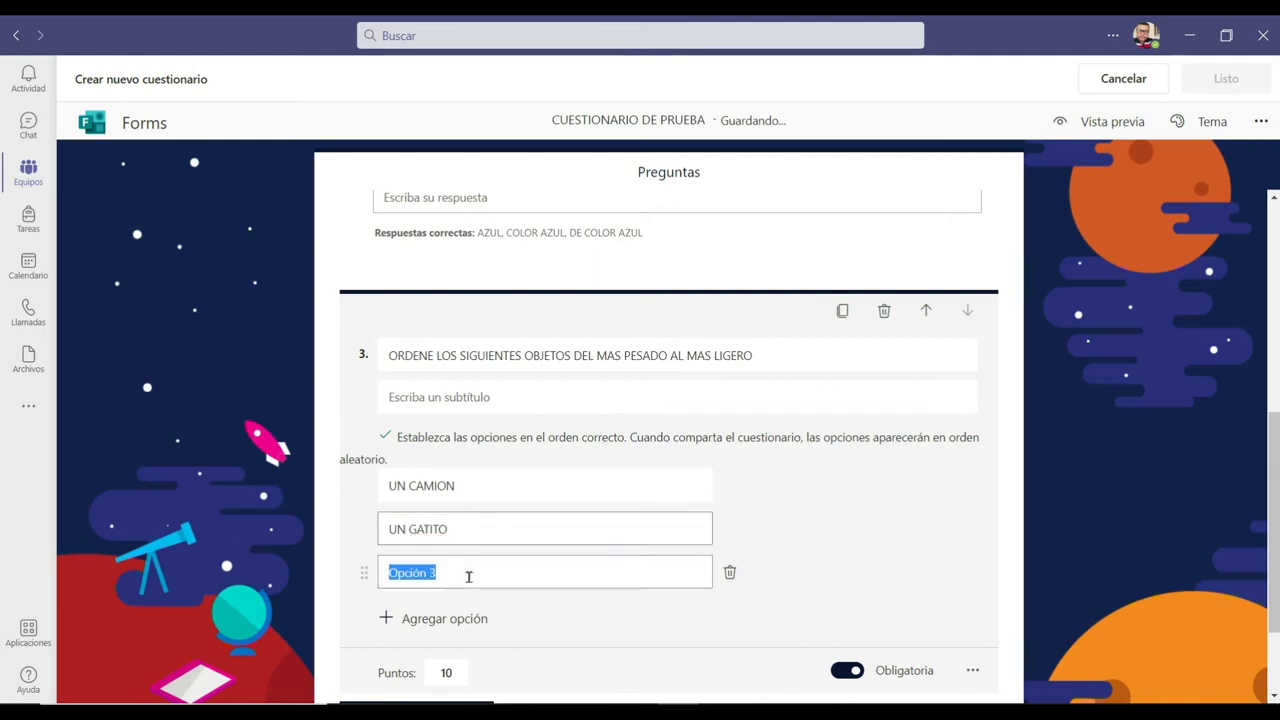
type("UNA CANICA")
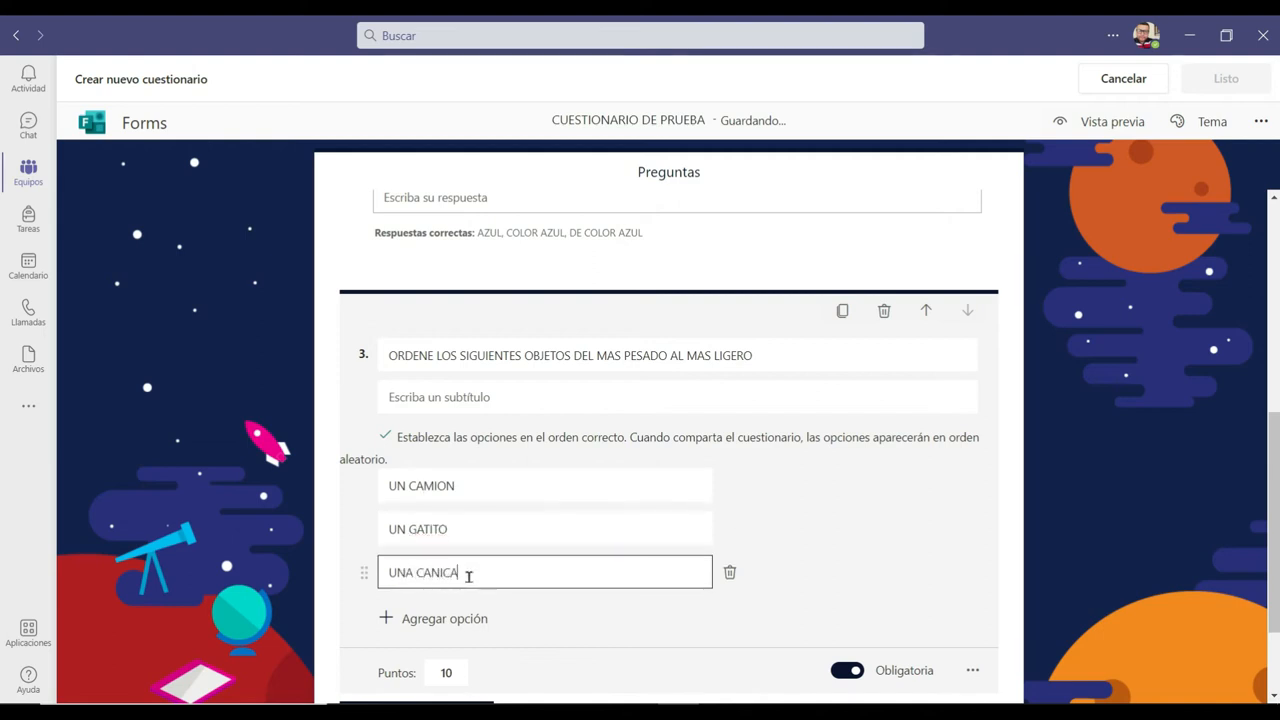
left_click(894, 537)
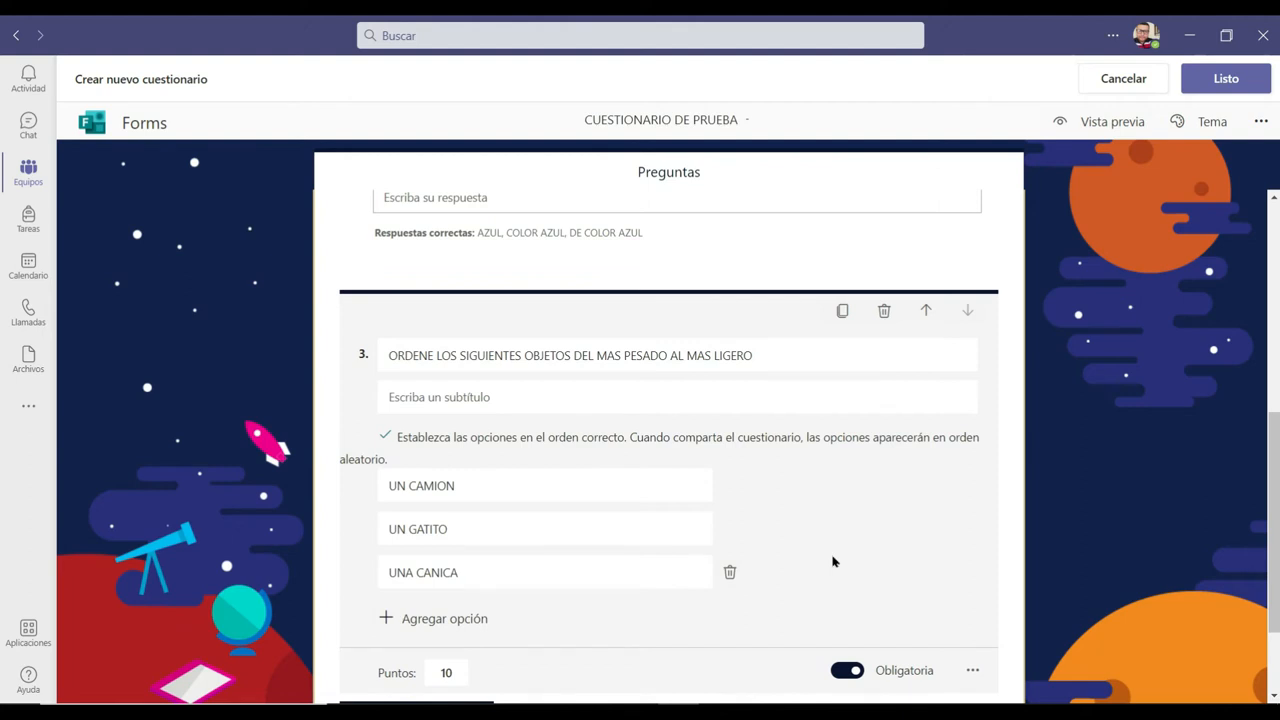
scroll(825, 558, "up", 5)
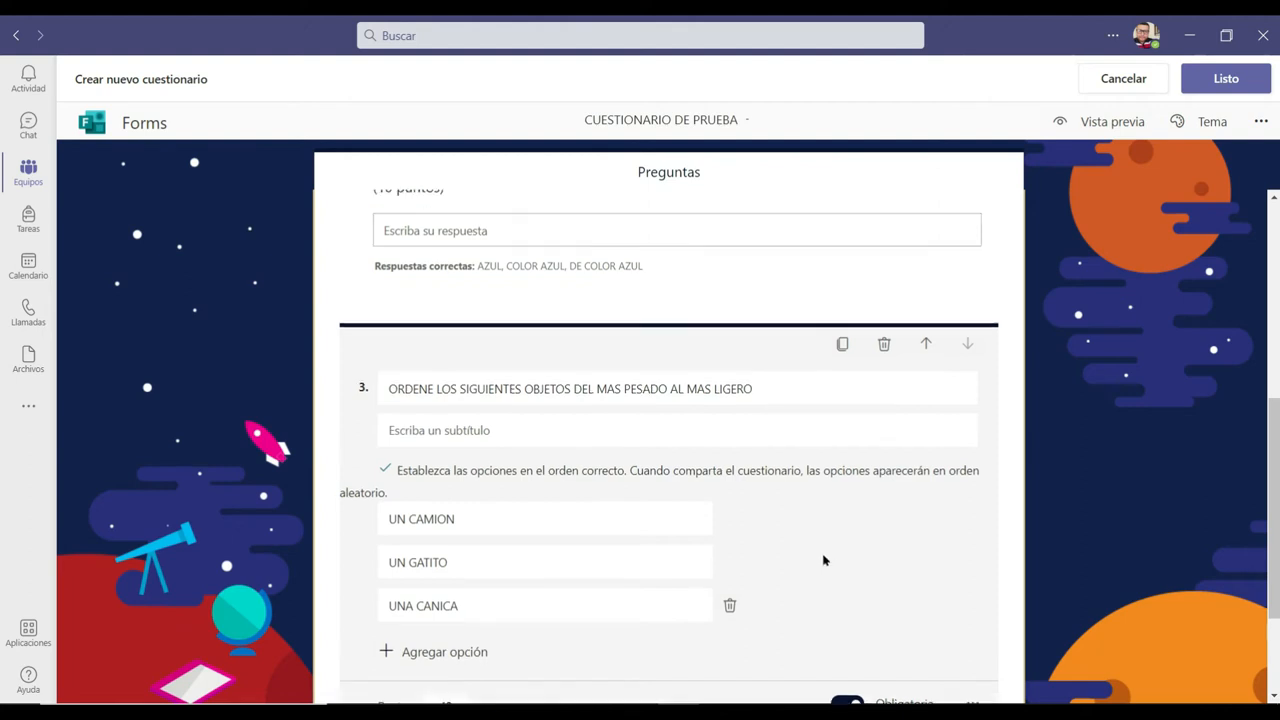
scroll(598, 380, "down", 5)
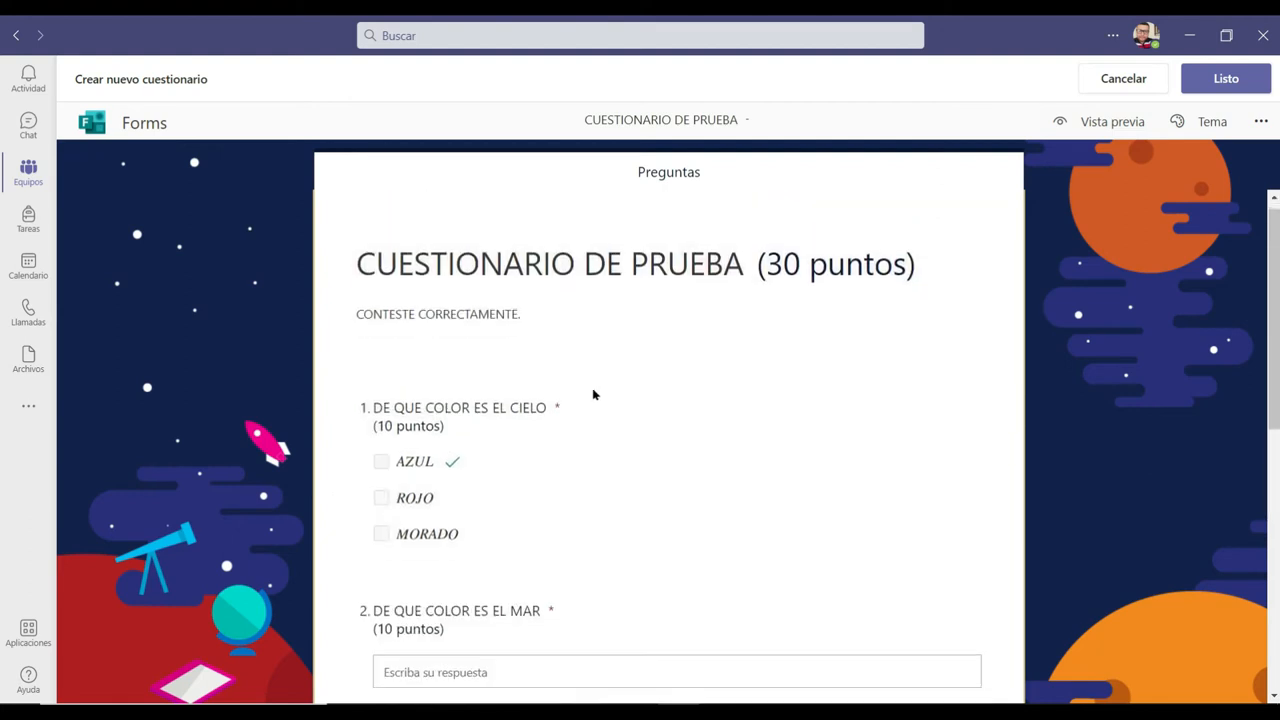
scroll(625, 464, "down", 2)
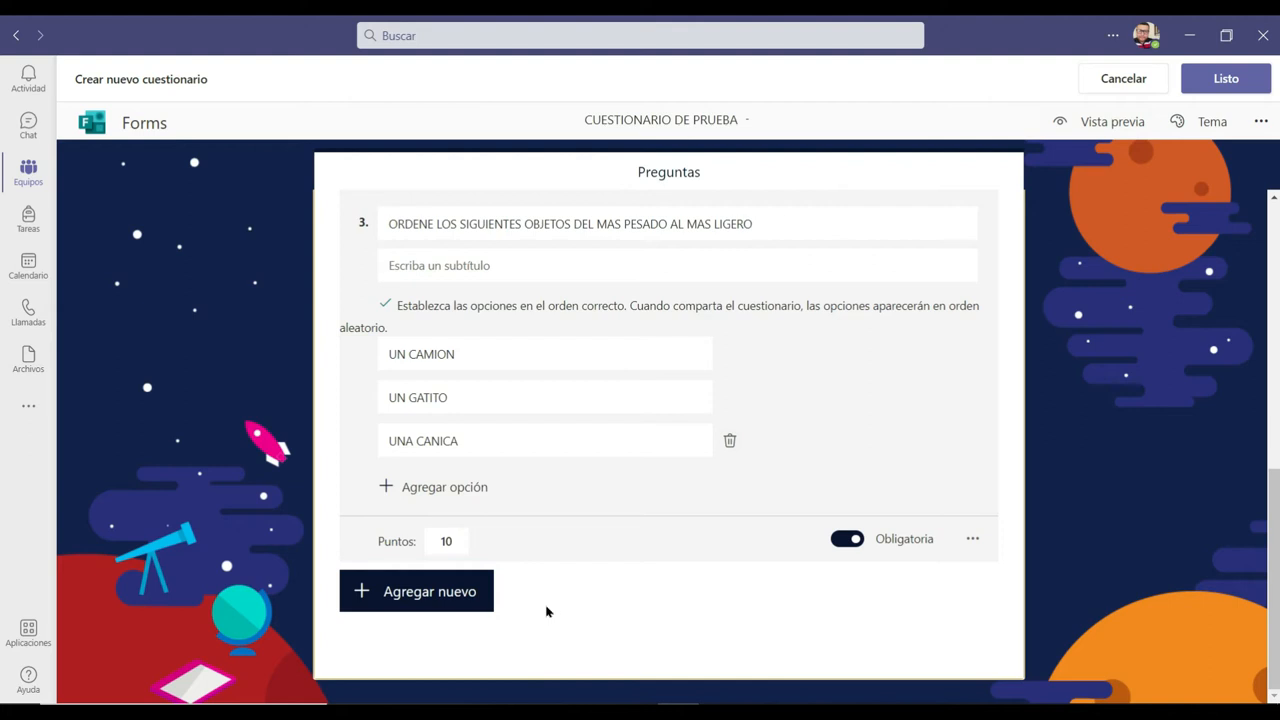
Add a rating (Calificación) question with 5 levels, using Número as its symbol.
left_click(410, 591)
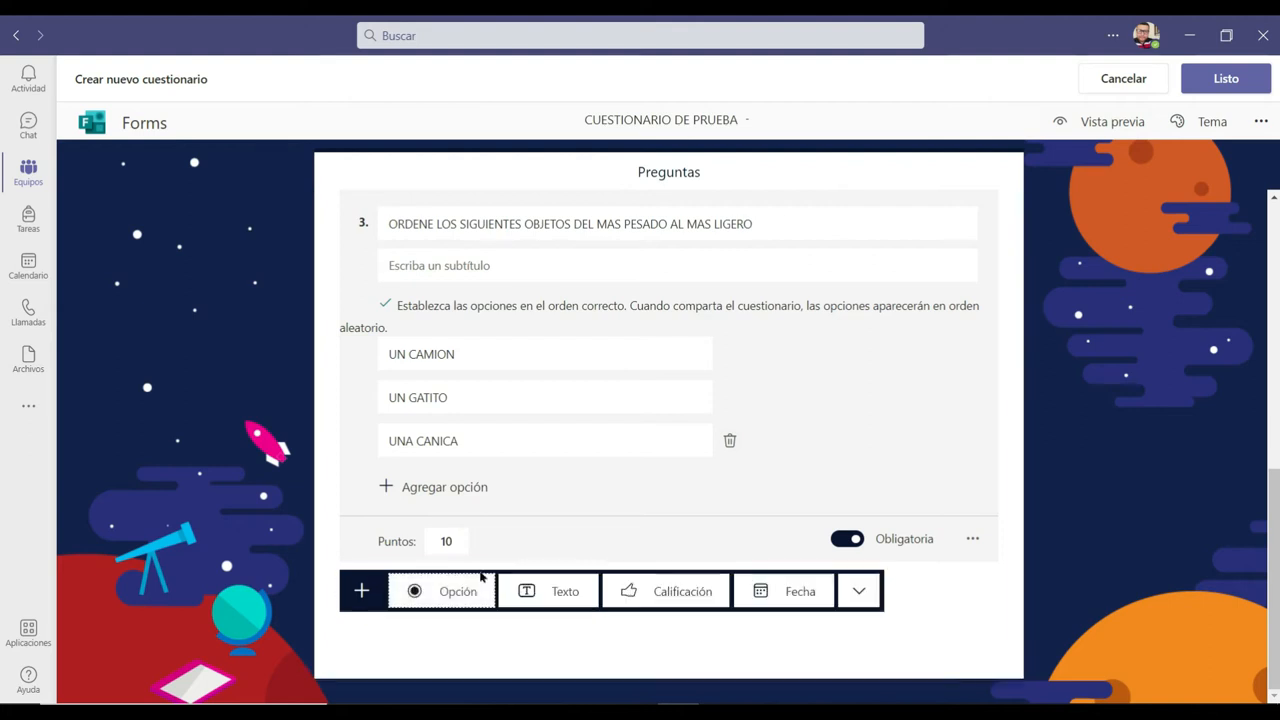
left_click(686, 597)
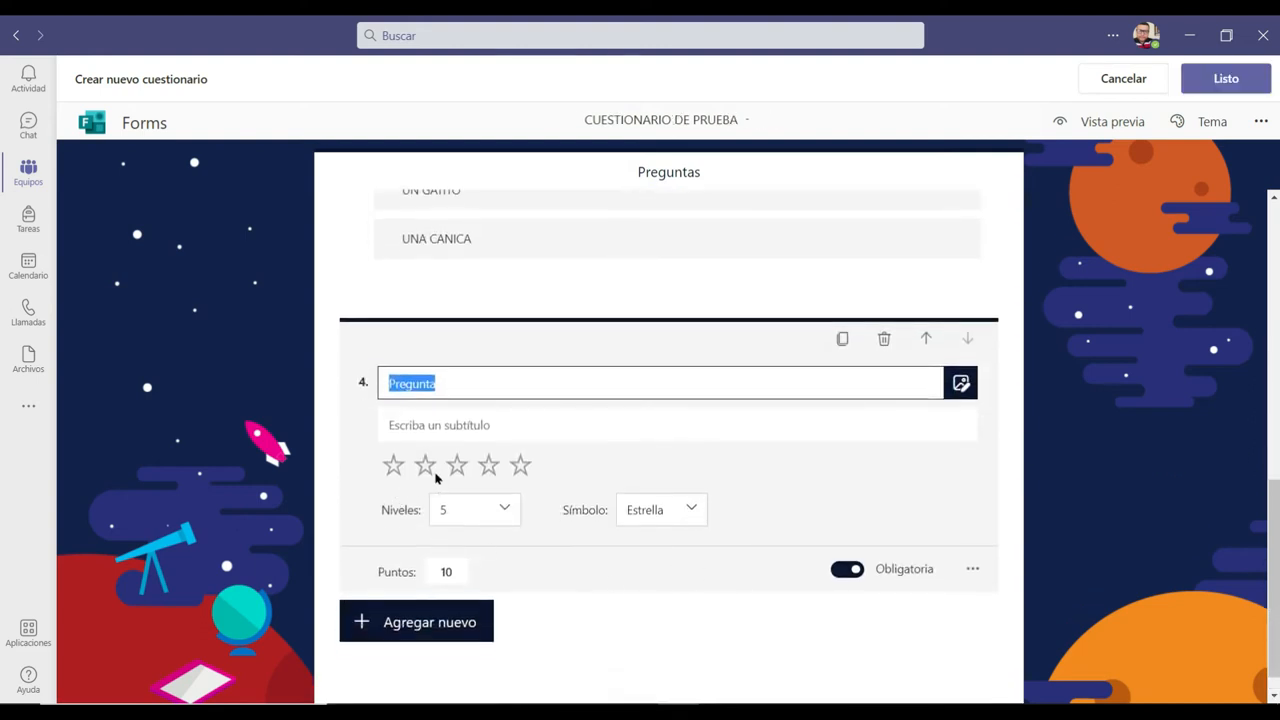
left_click(511, 509)
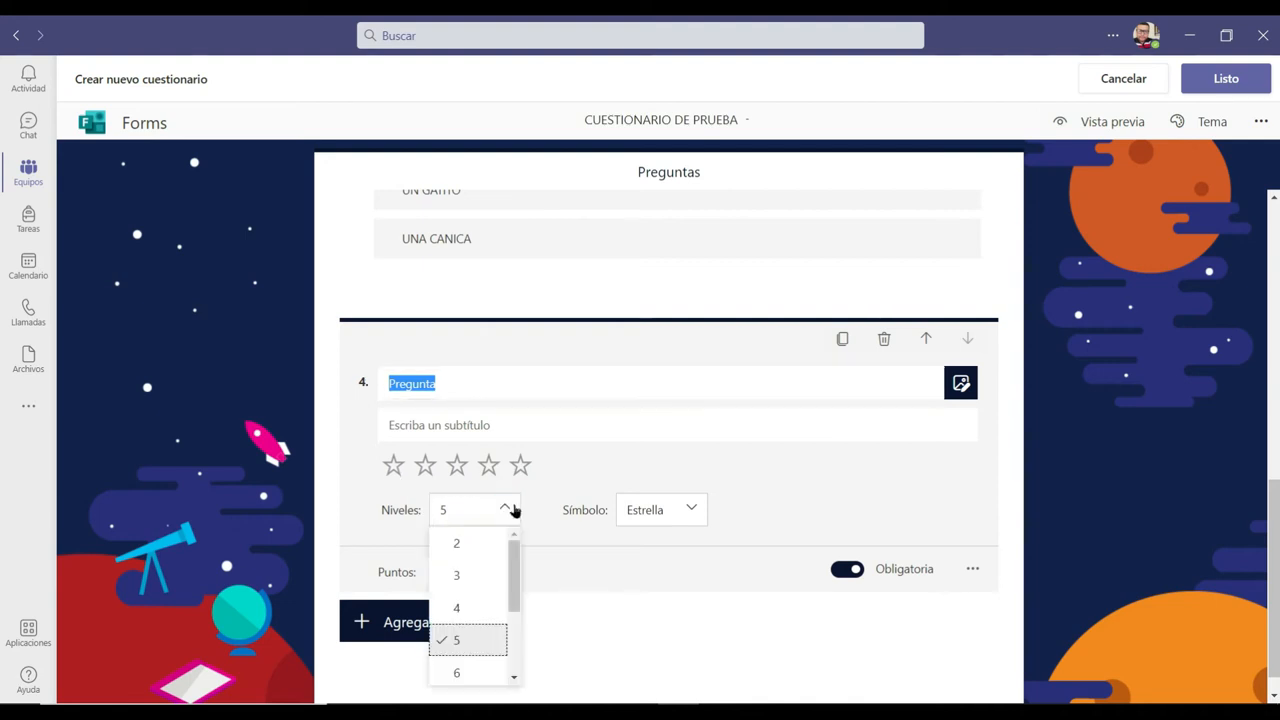
left_click(511, 509)
left_click(684, 511)
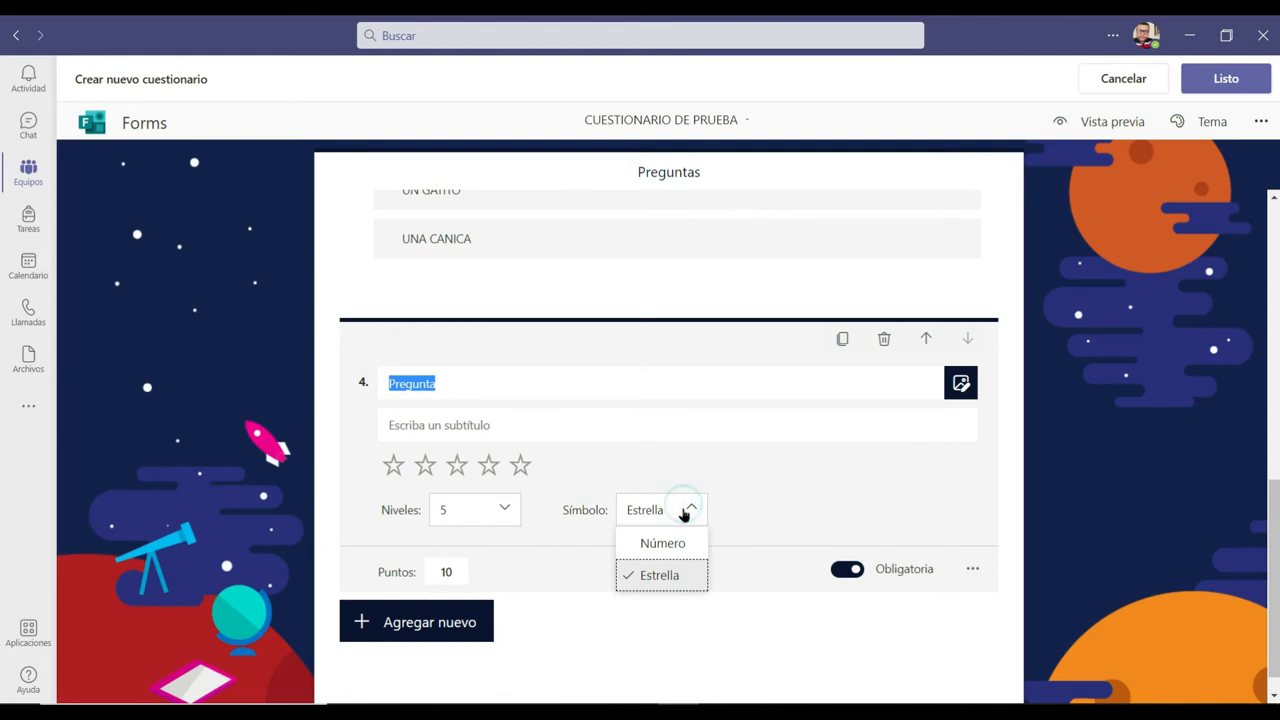
left_click(668, 545)
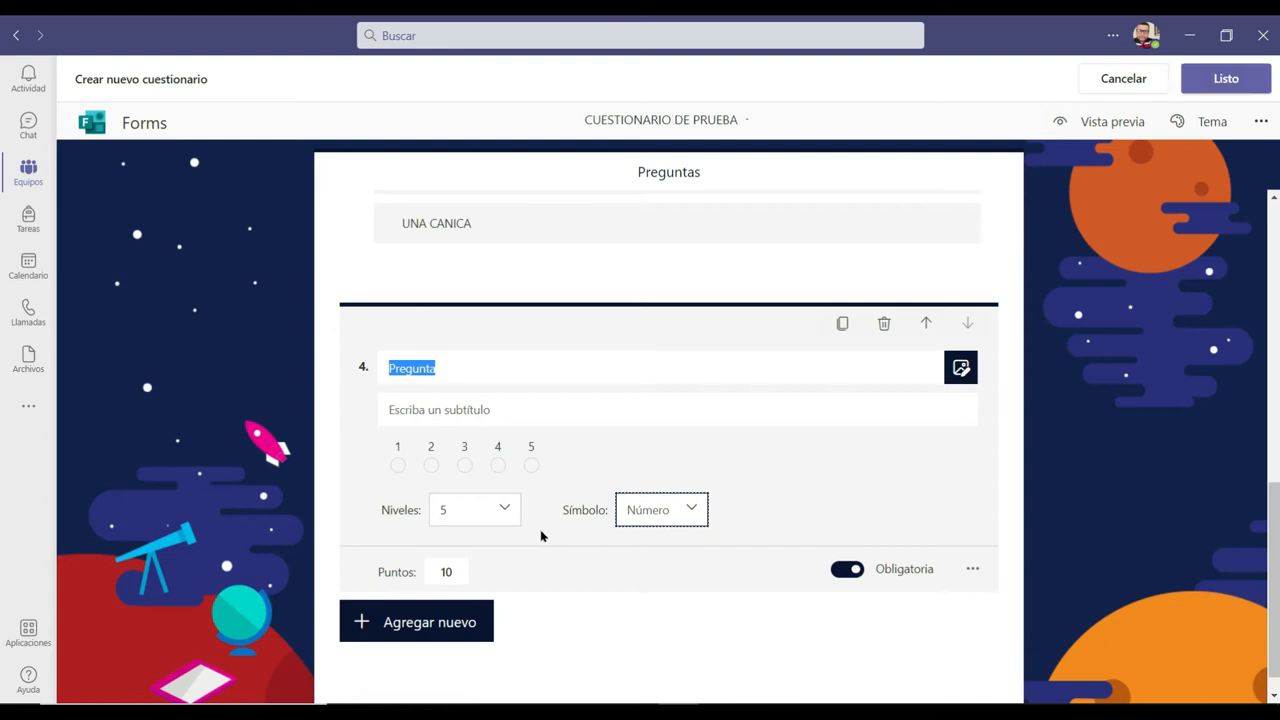
Add a date (Fecha) question followed by a Likert question, leaving the default question text in both.
left_click(471, 622)
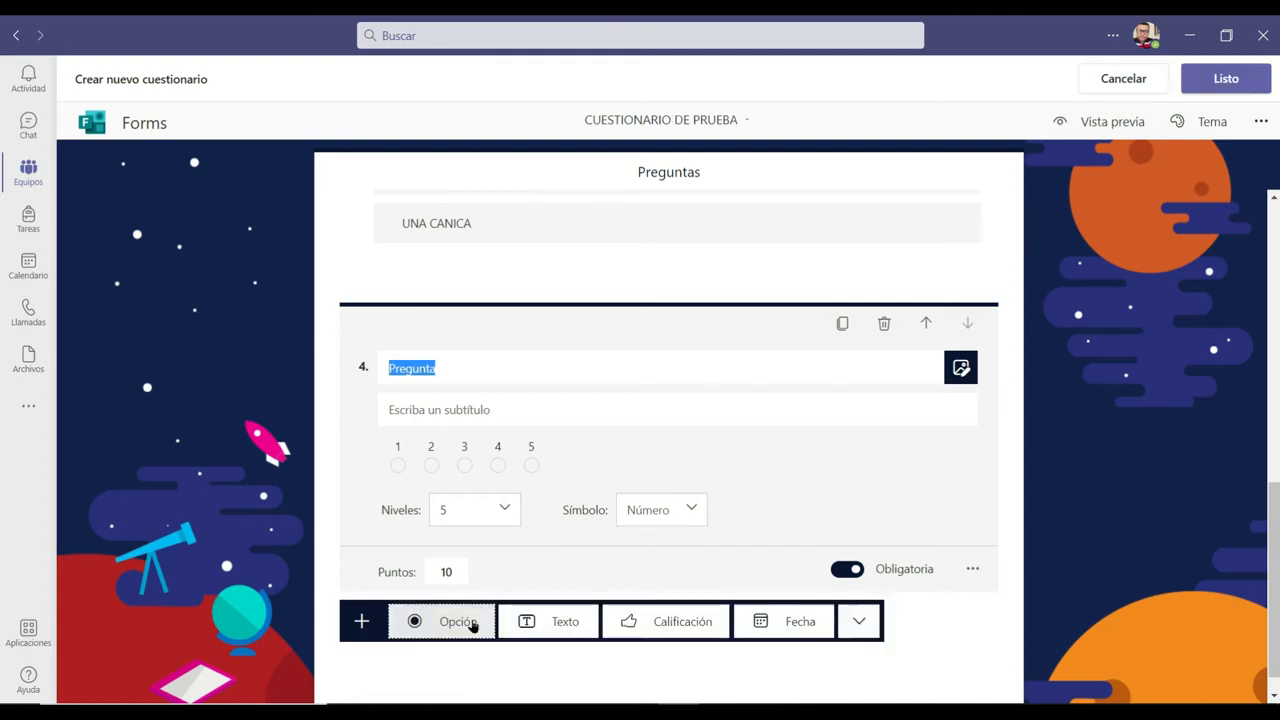
left_click(800, 622)
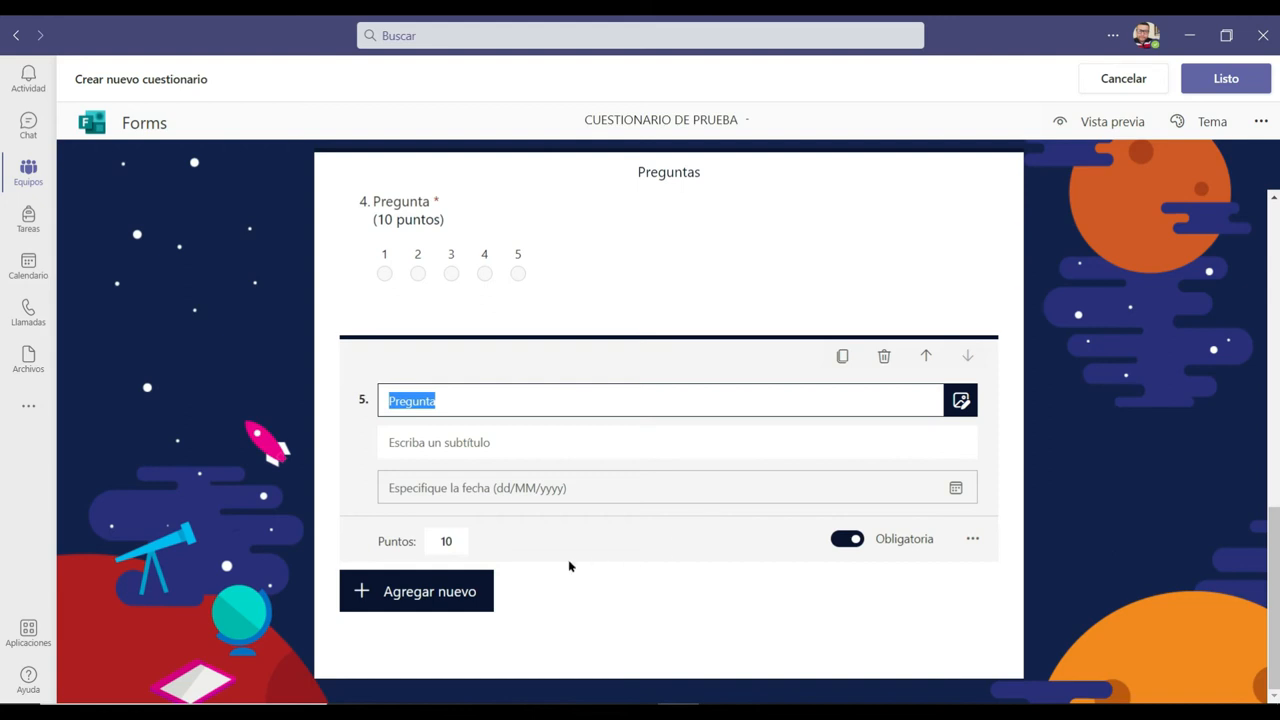
left_click(455, 591)
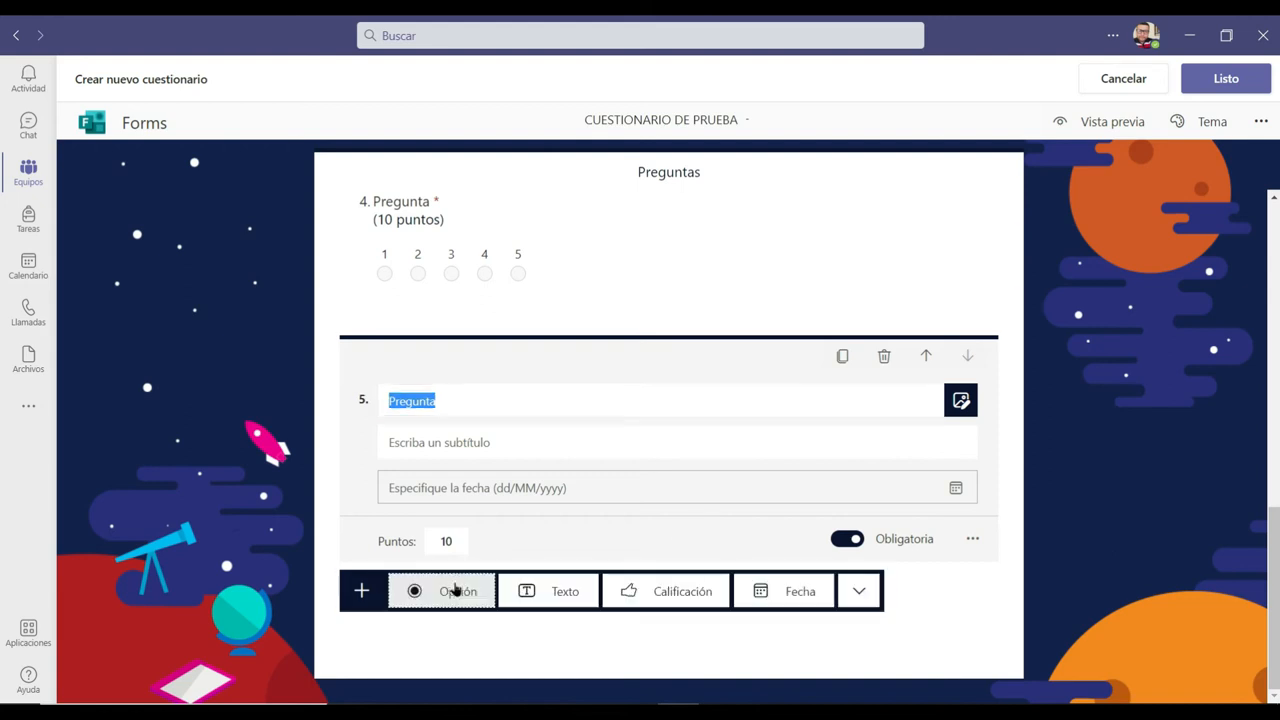
left_click(870, 601)
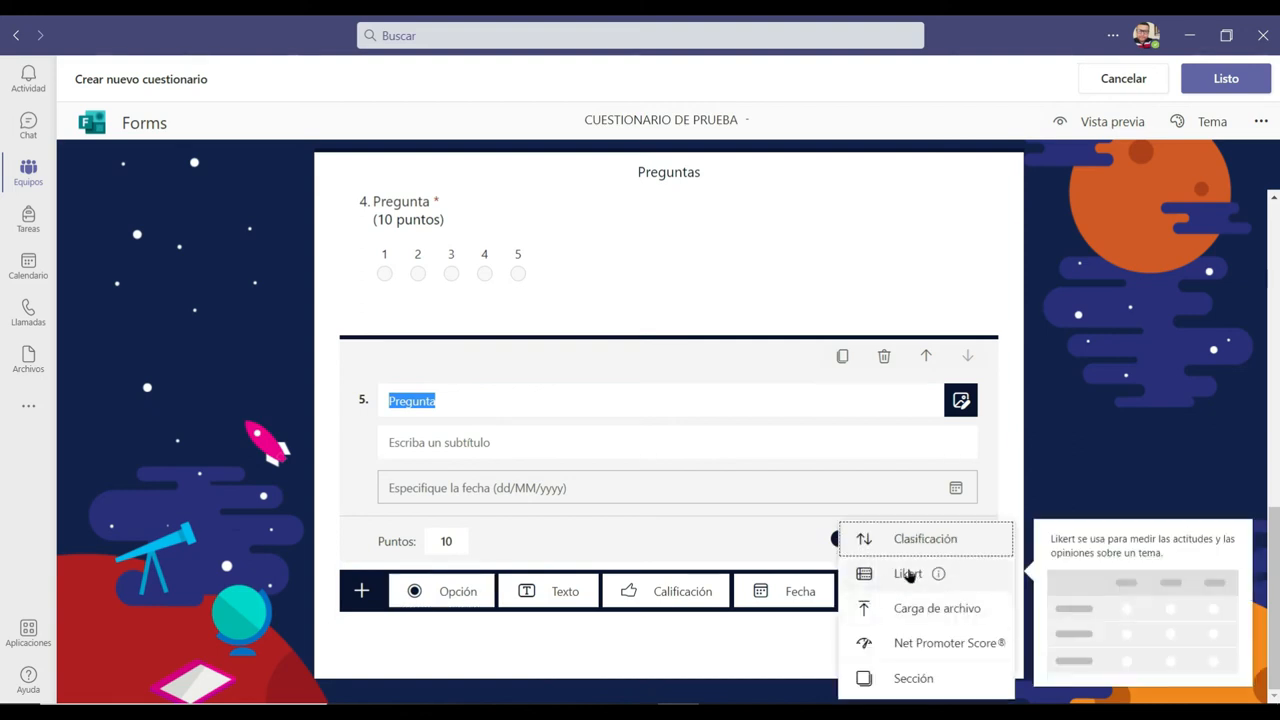
left_click(908, 574)
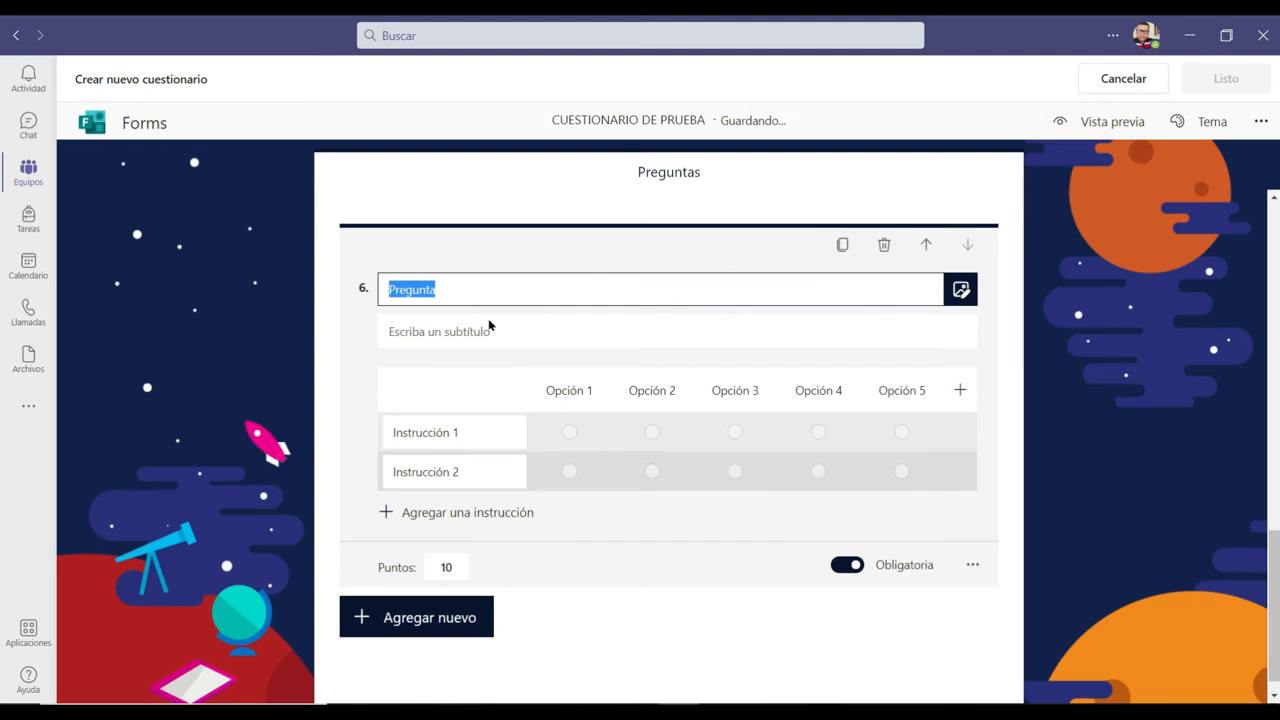
Name the Likert question's first four options BUENO, MUY BUENO, EXCELENTE and MAGNIFICO, and delete the fifth option.
left_click(578, 390)
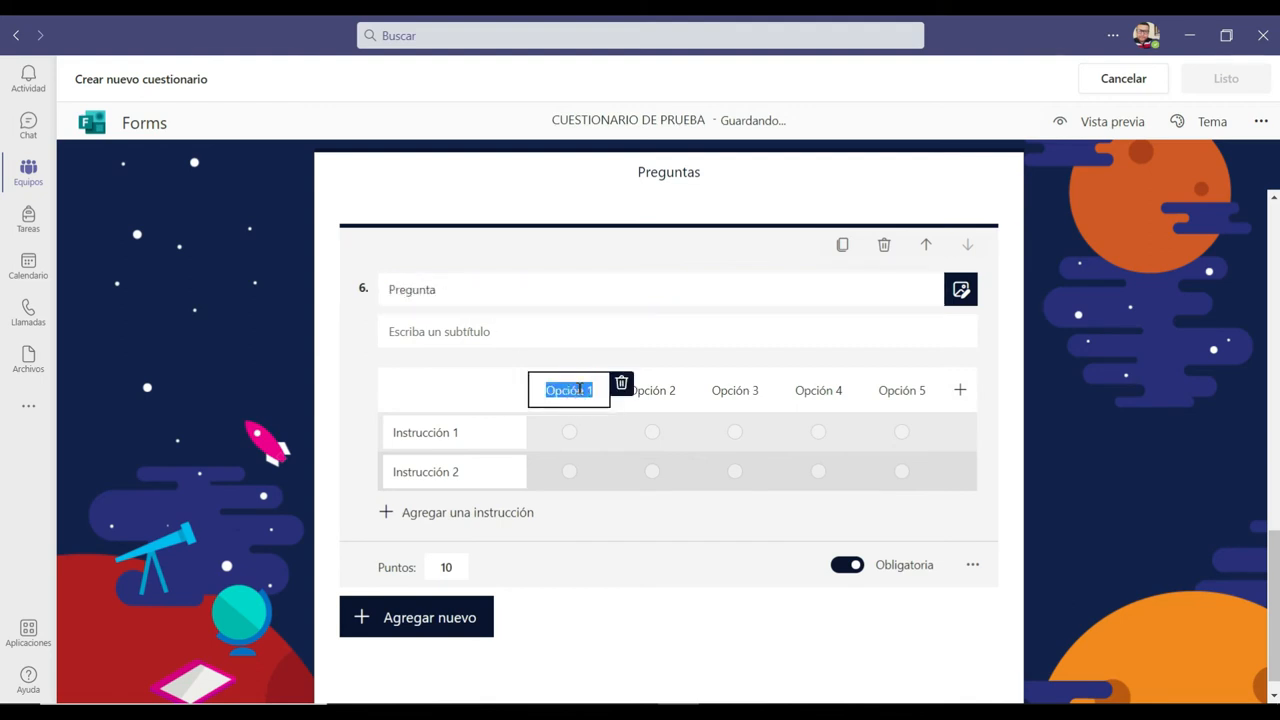
type("BUENO")
left_click(666, 391)
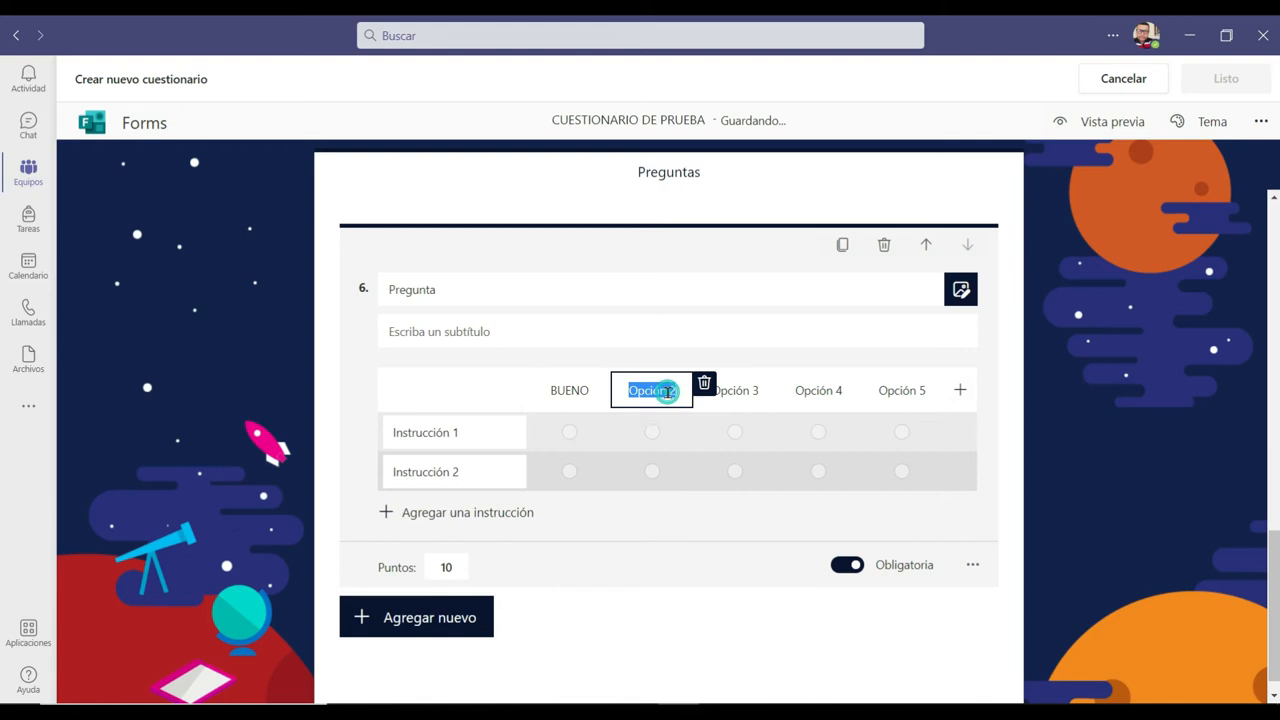
type("M")
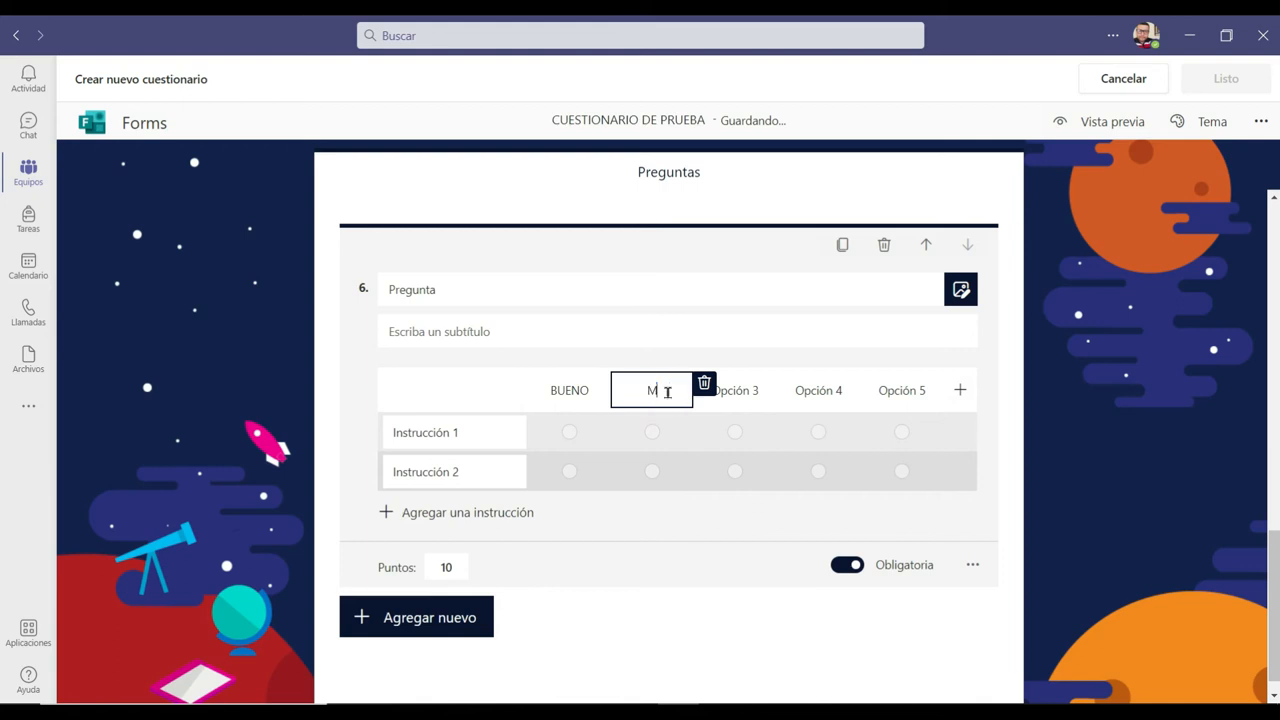
type("UY BUENO")
left_click(741, 390)
type("EX")
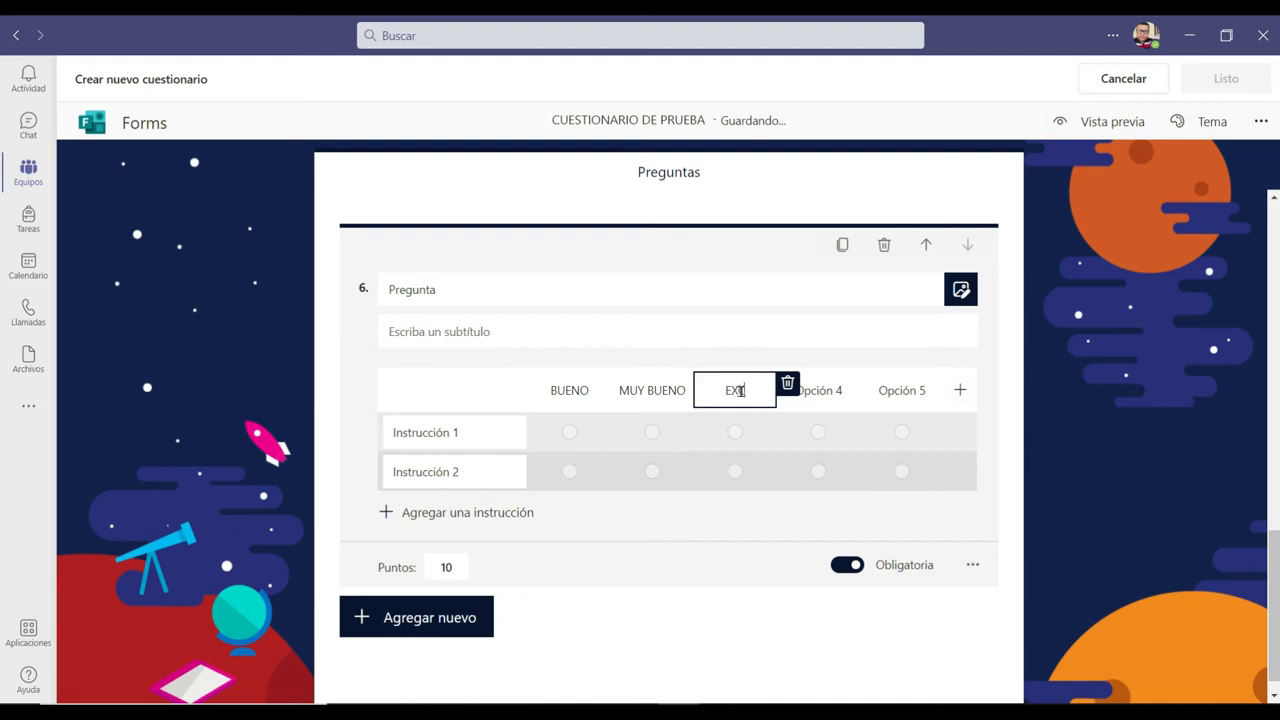
type("CELENTE")
left_click(832, 390)
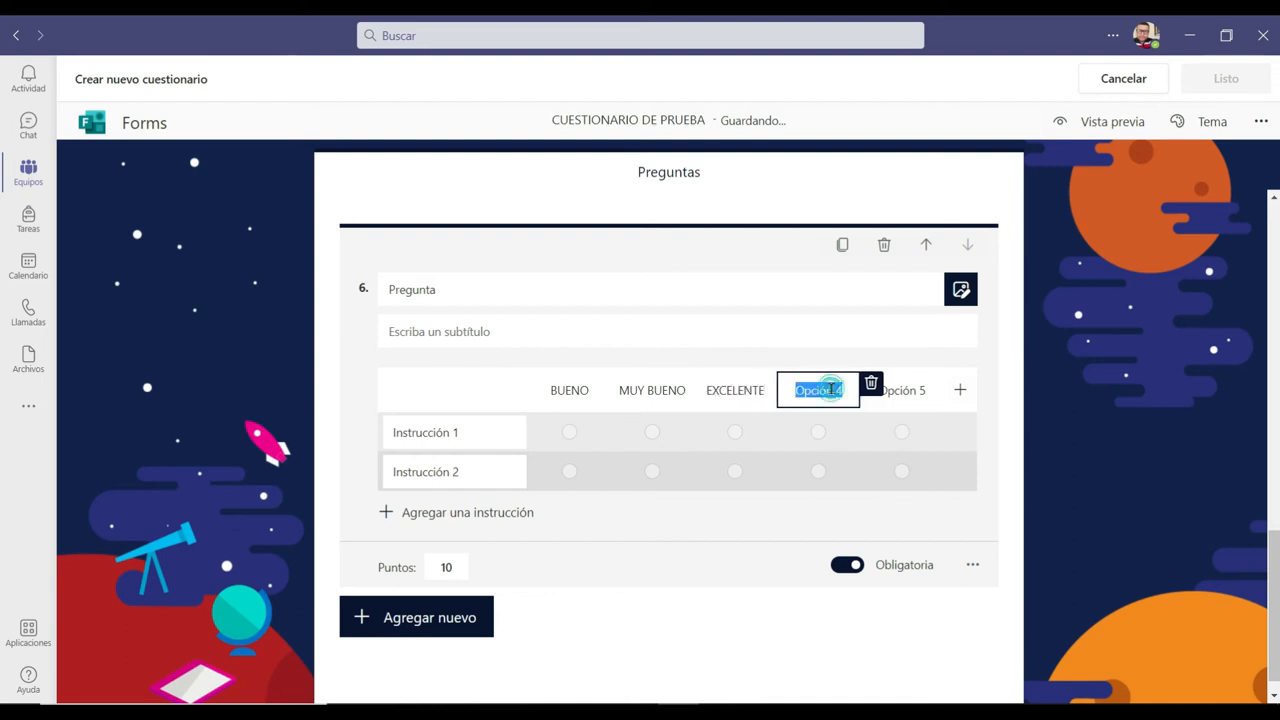
type("M")
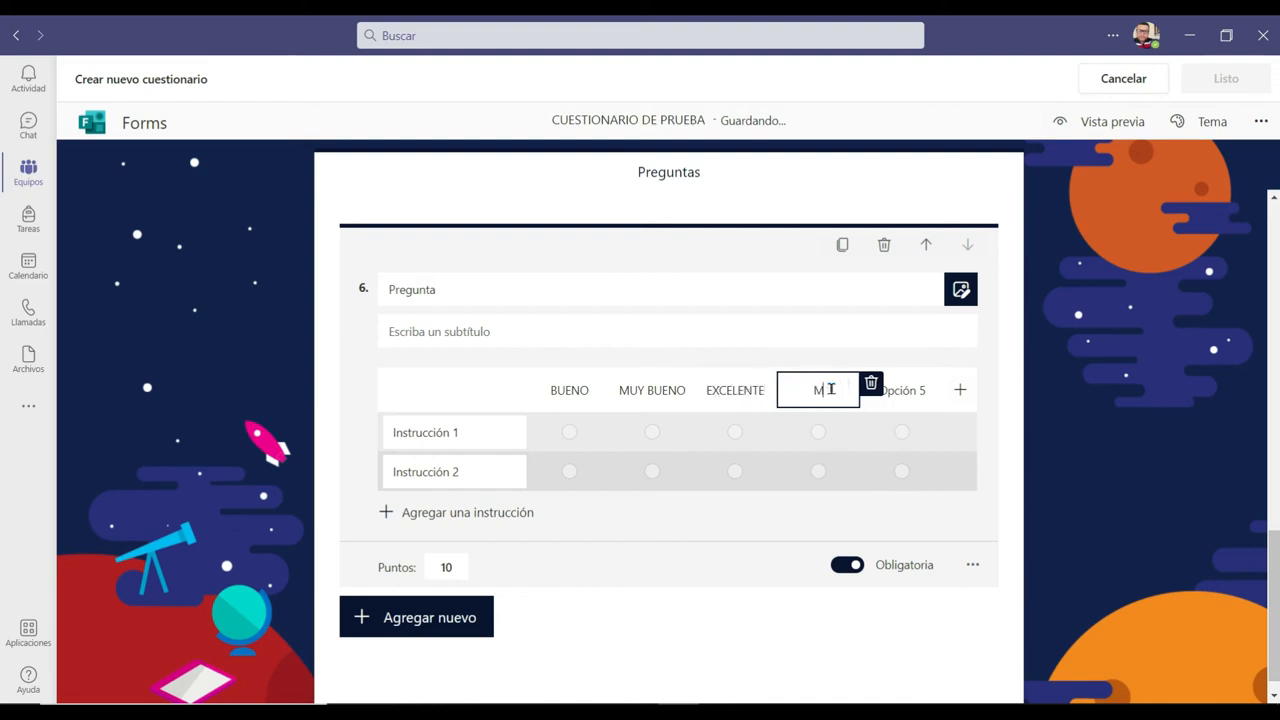
type("AGNIFICO")
left_click(897, 391)
left_click(954, 384)
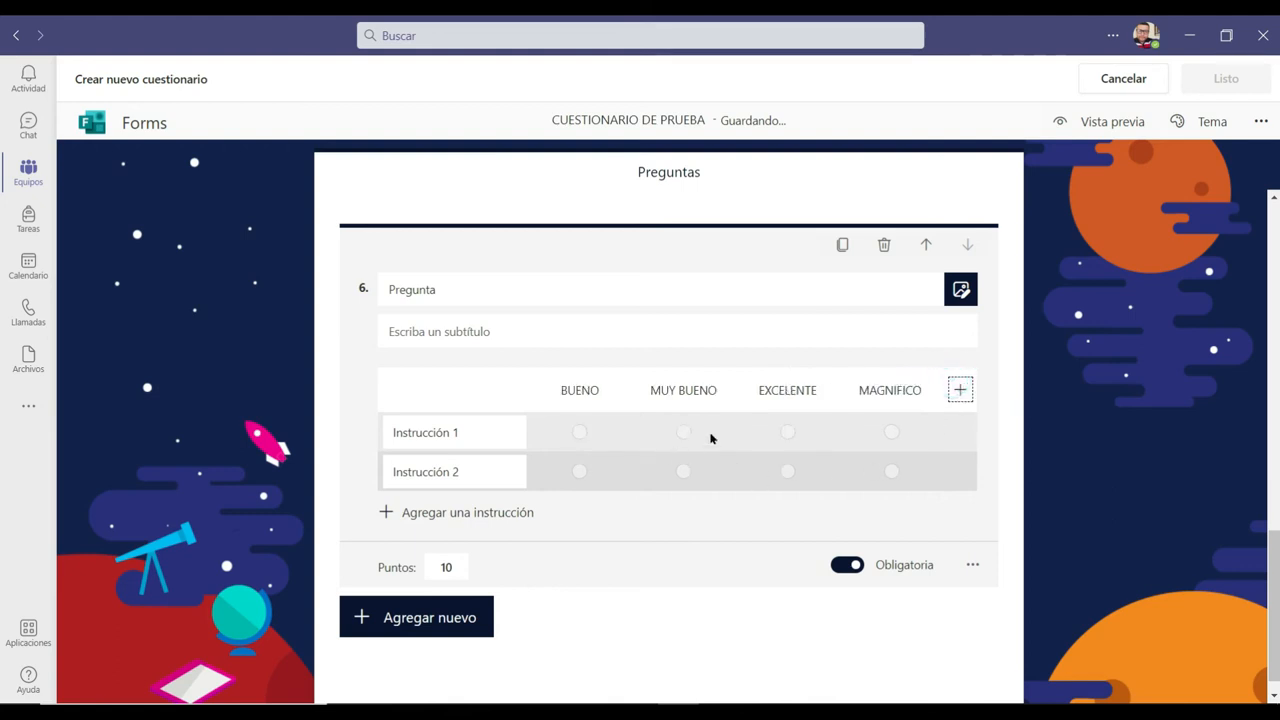
Set the two Likert statements to CUESTIONARIO and EL CANAL DEL PROFE TICS.
left_click(473, 432)
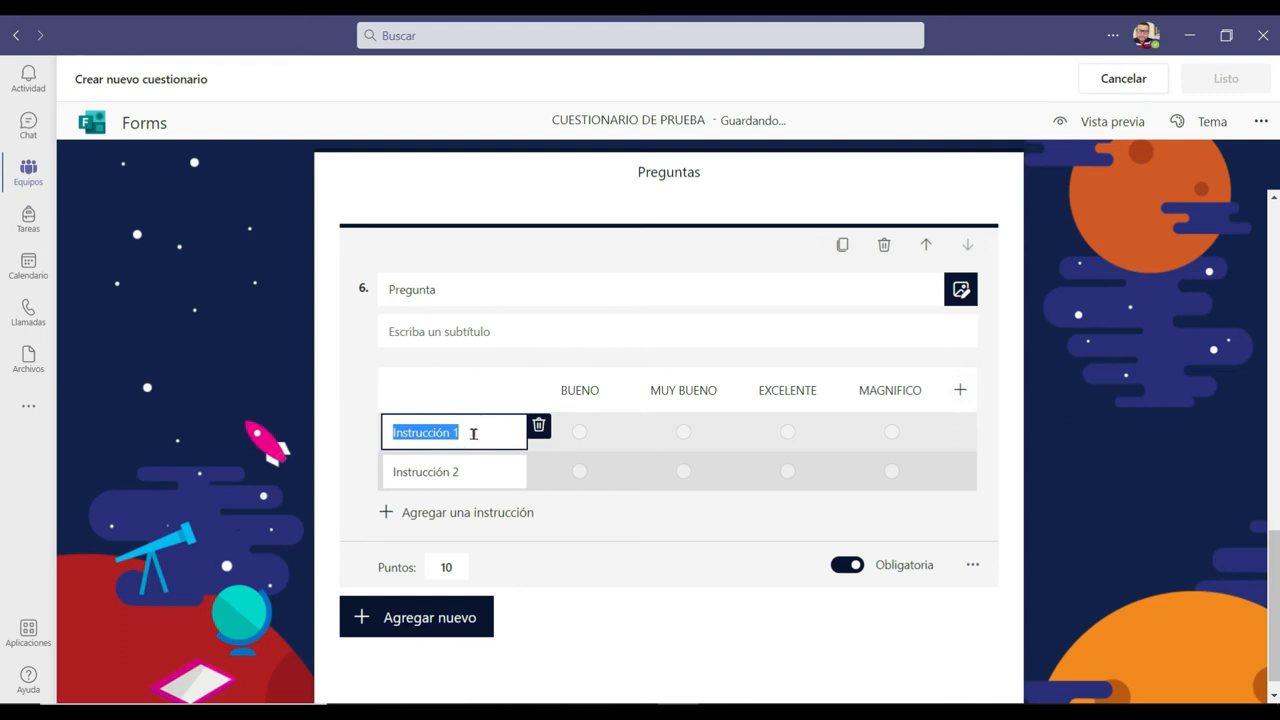
type("CUESTIONARIO")
left_click(644, 502)
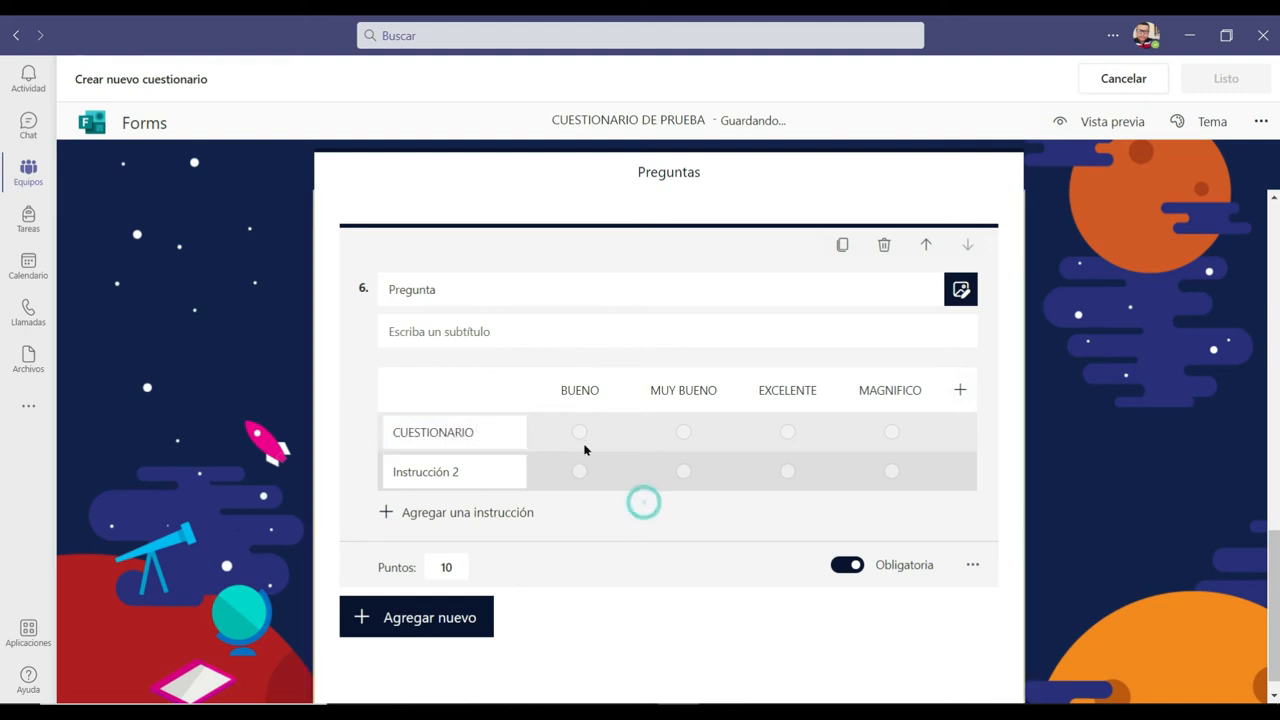
left_click(486, 465)
type("EL")
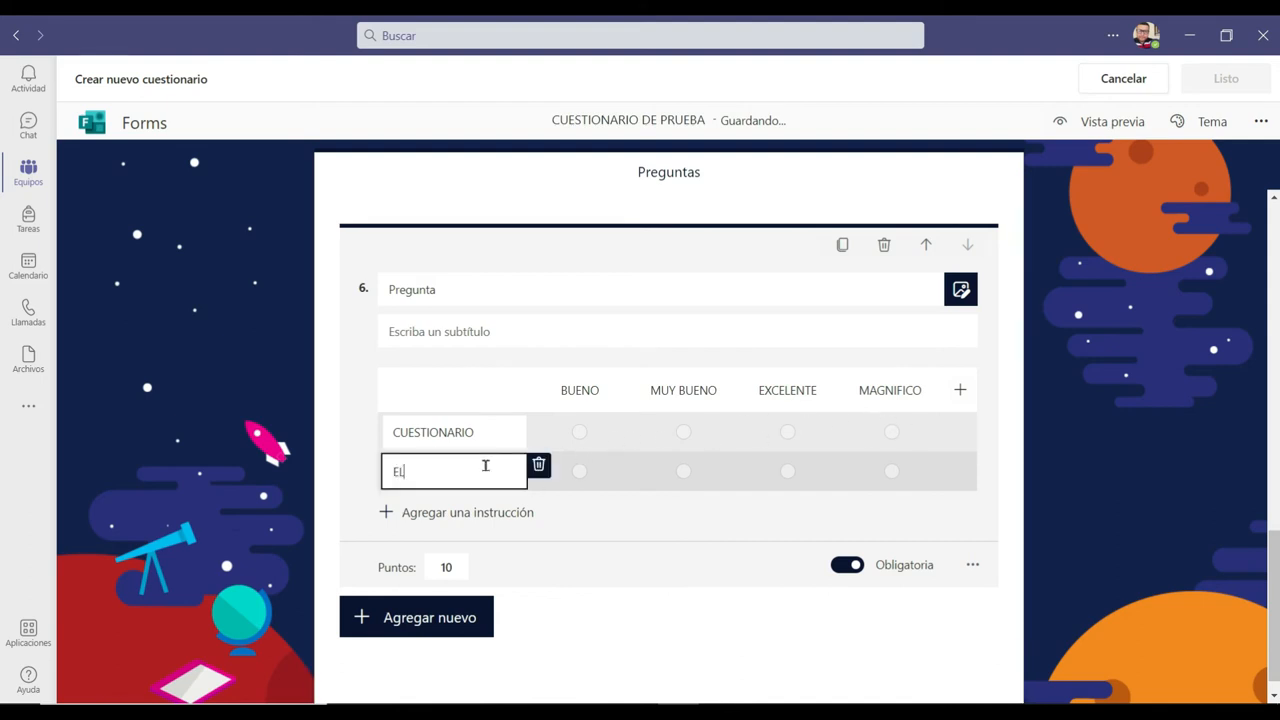
type(" CANAL DEL PROFE TICS")
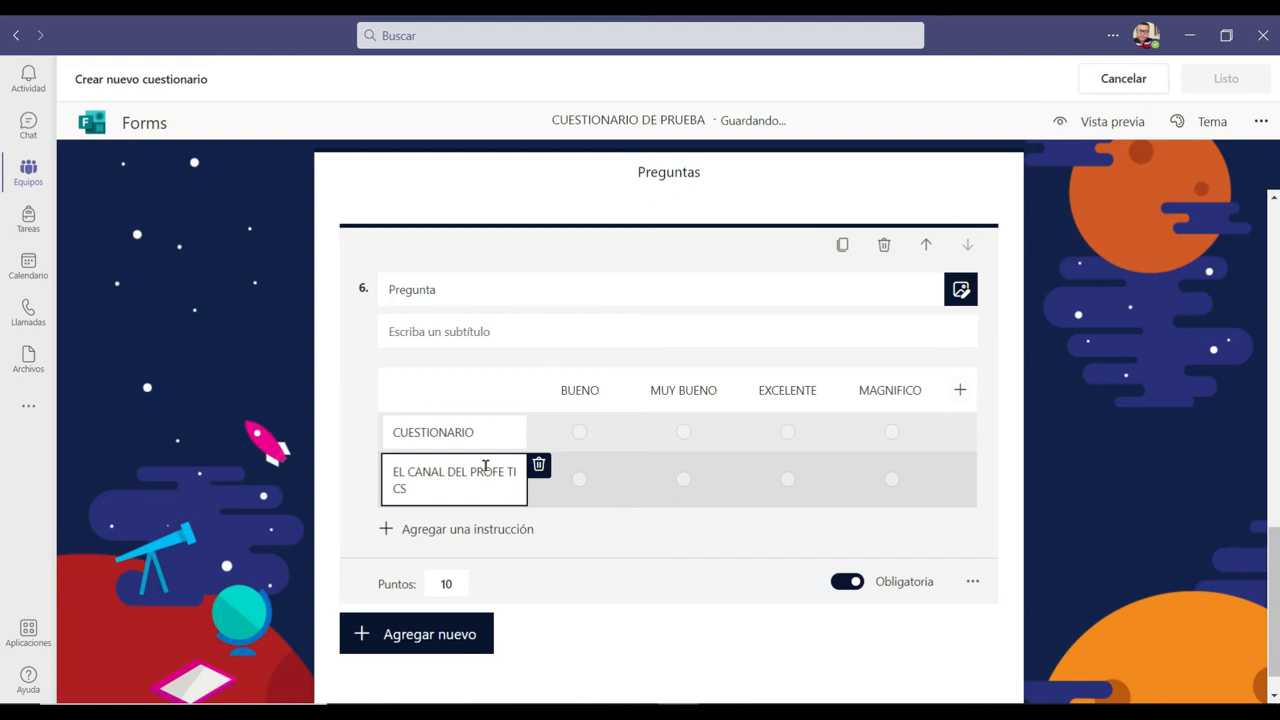
left_click(600, 552)
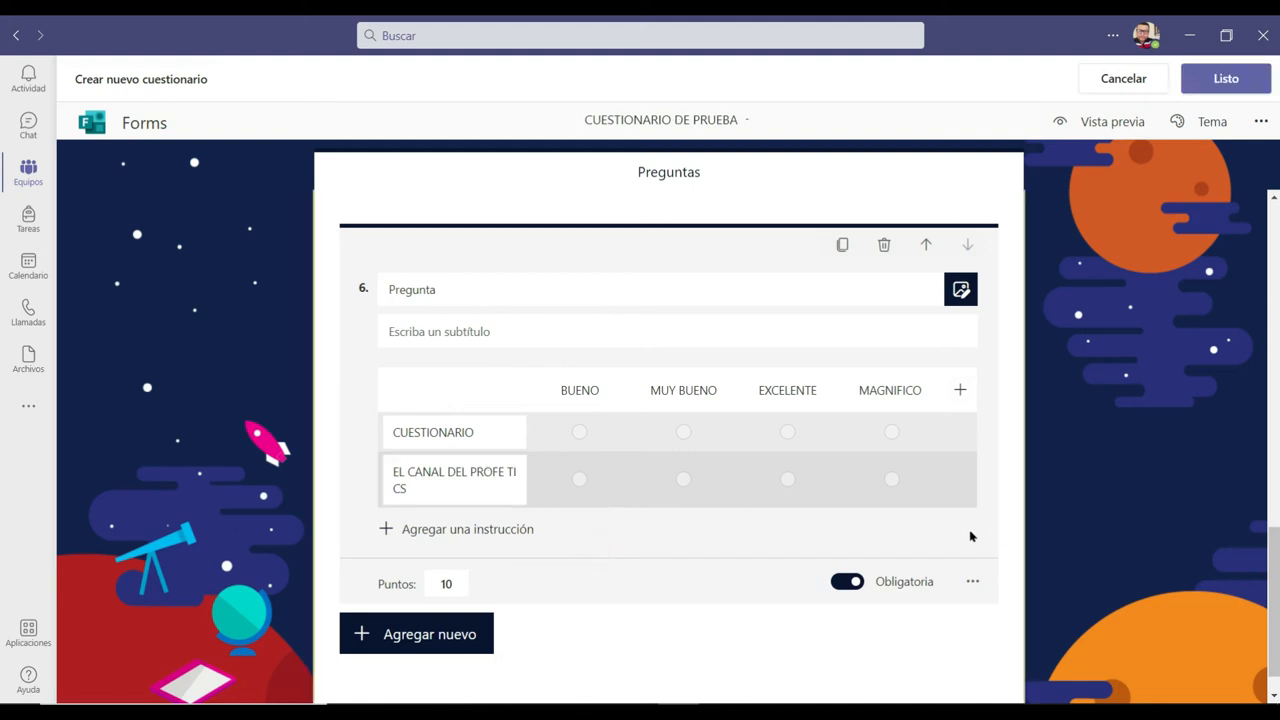
Add a Net Promoter Score question after the Likert question.
left_click(423, 635)
left_click(549, 625)
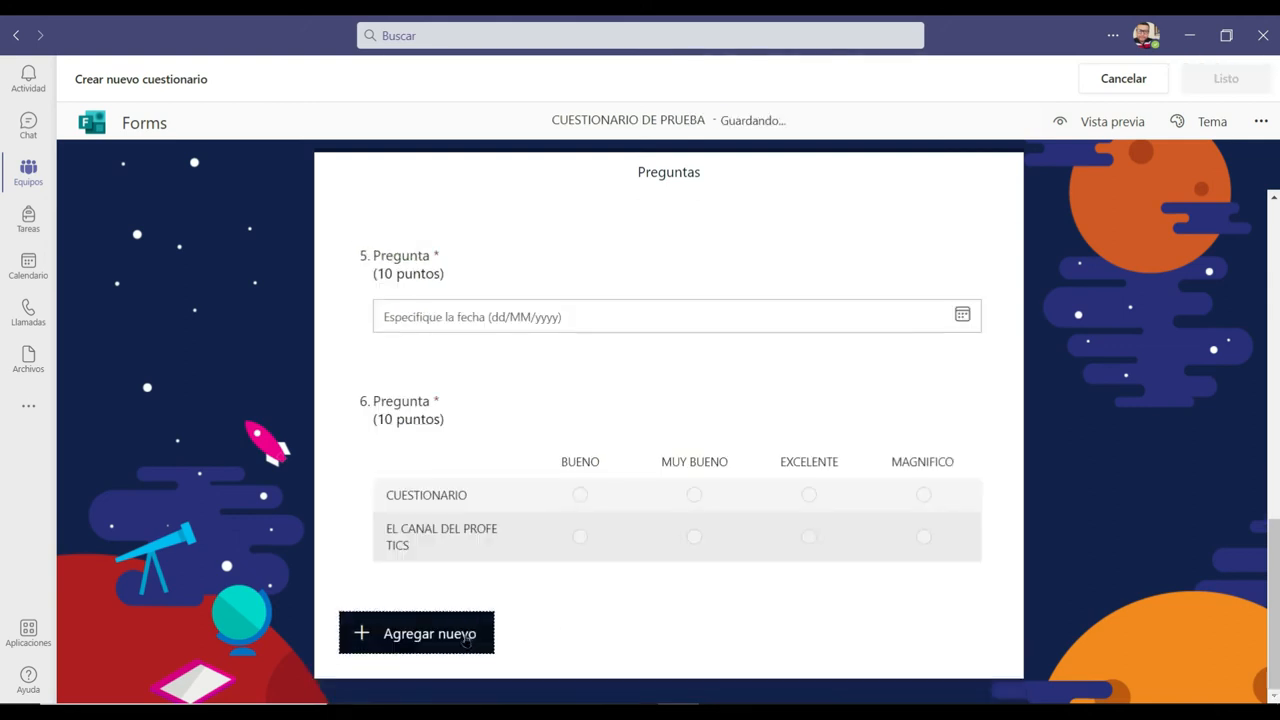
left_click(470, 640)
left_click(873, 641)
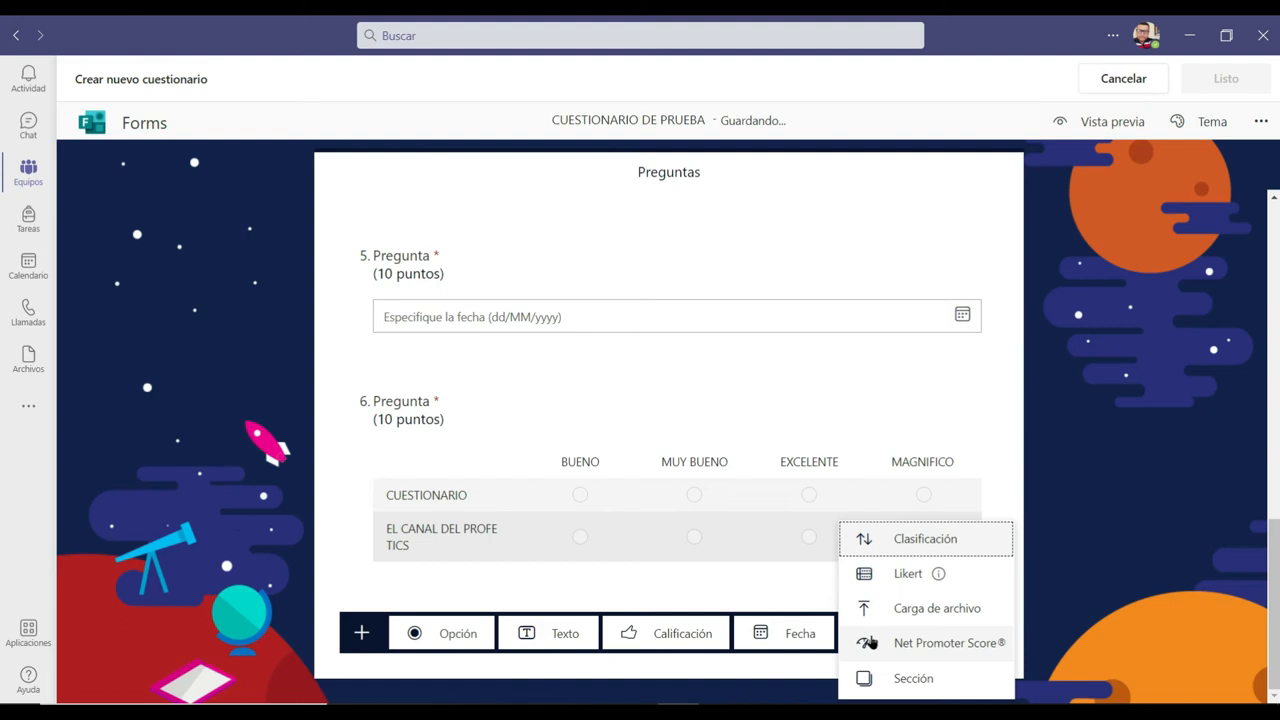
left_click(869, 641)
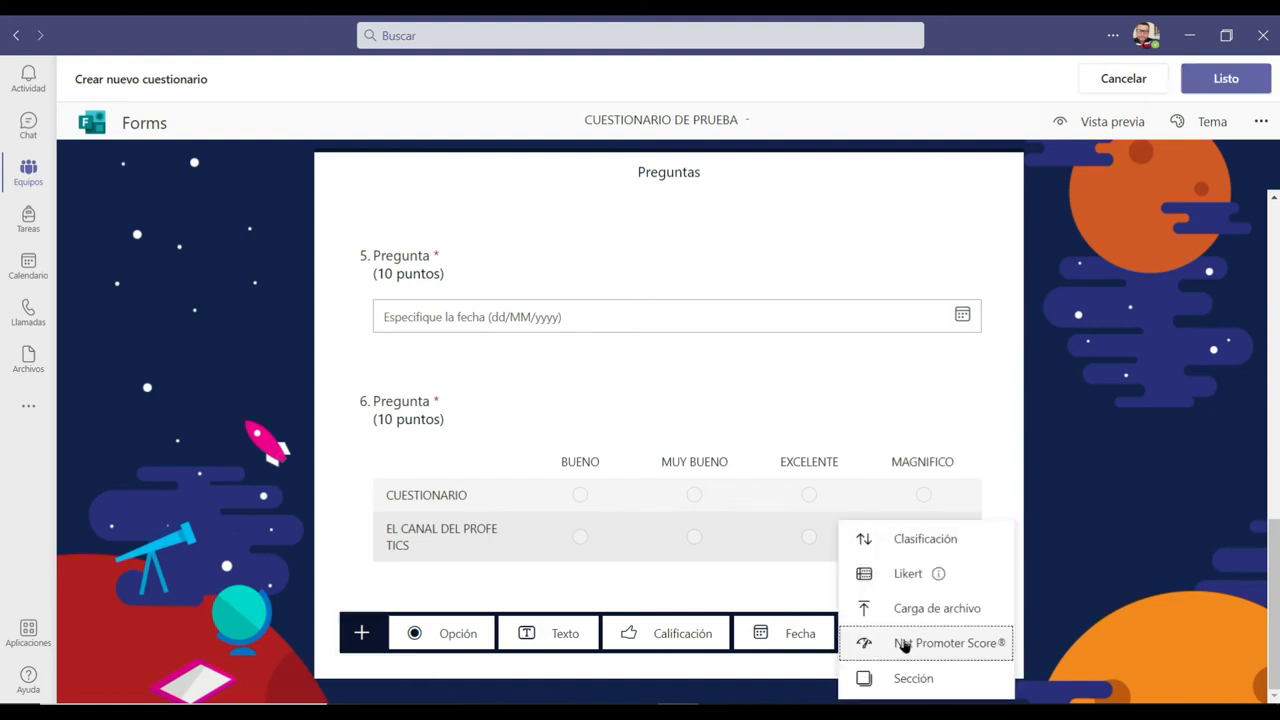
left_click(904, 645)
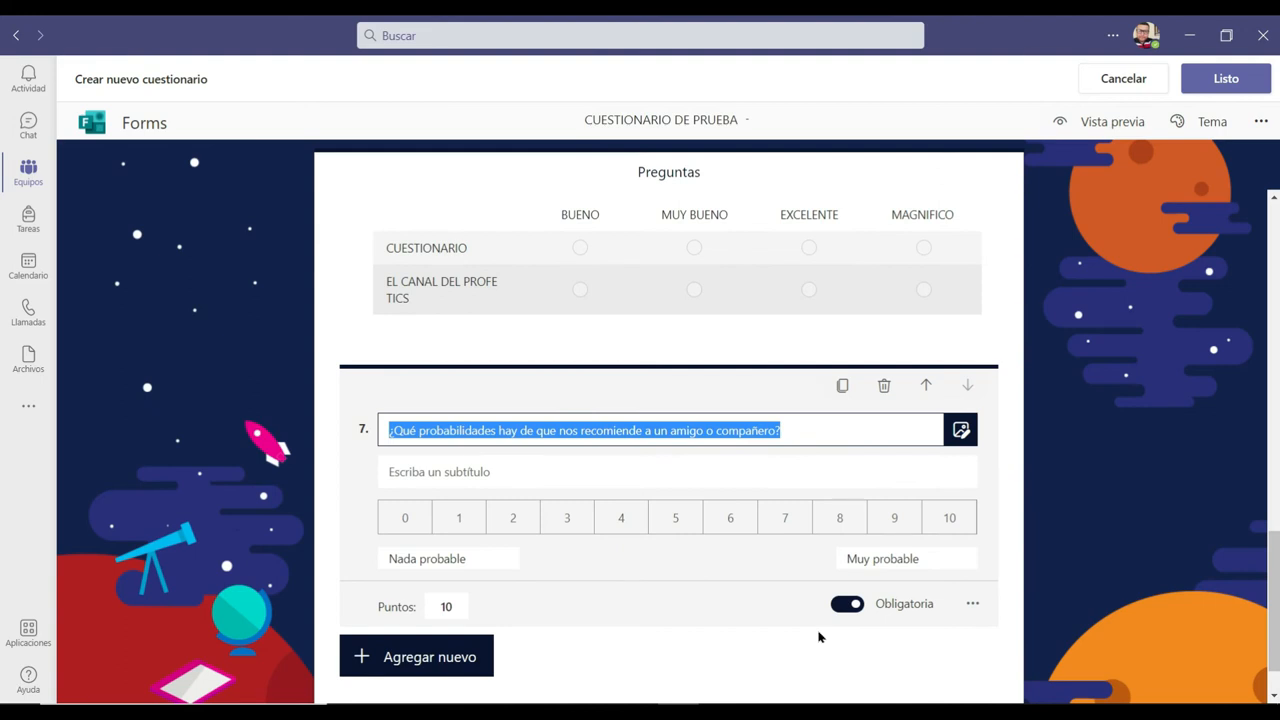
Label the ends of the Net Promoter Score scale NADA SATISFECHO for 0 and MUY SATISFECHO for 10.
left_click(458, 558)
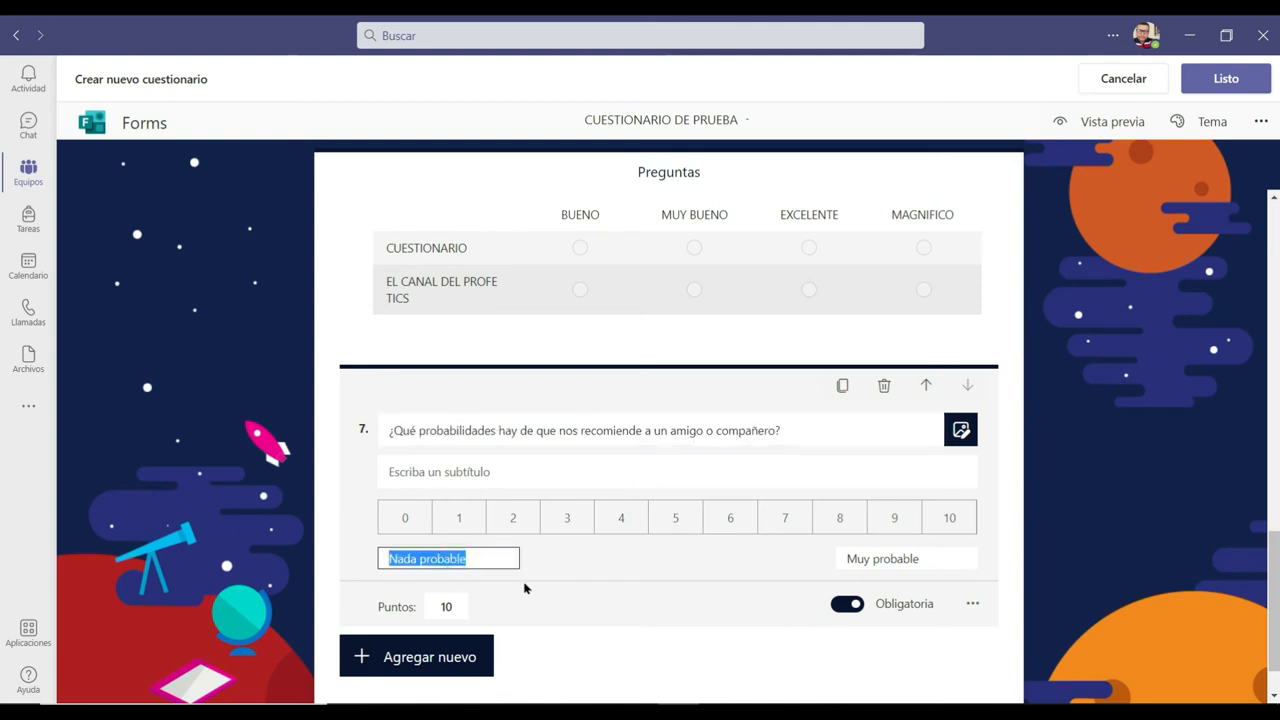
type("NDA")
key("BackSpace")
key("BackSpace")
type("ADA SATISFECHO")
left_click(904, 557)
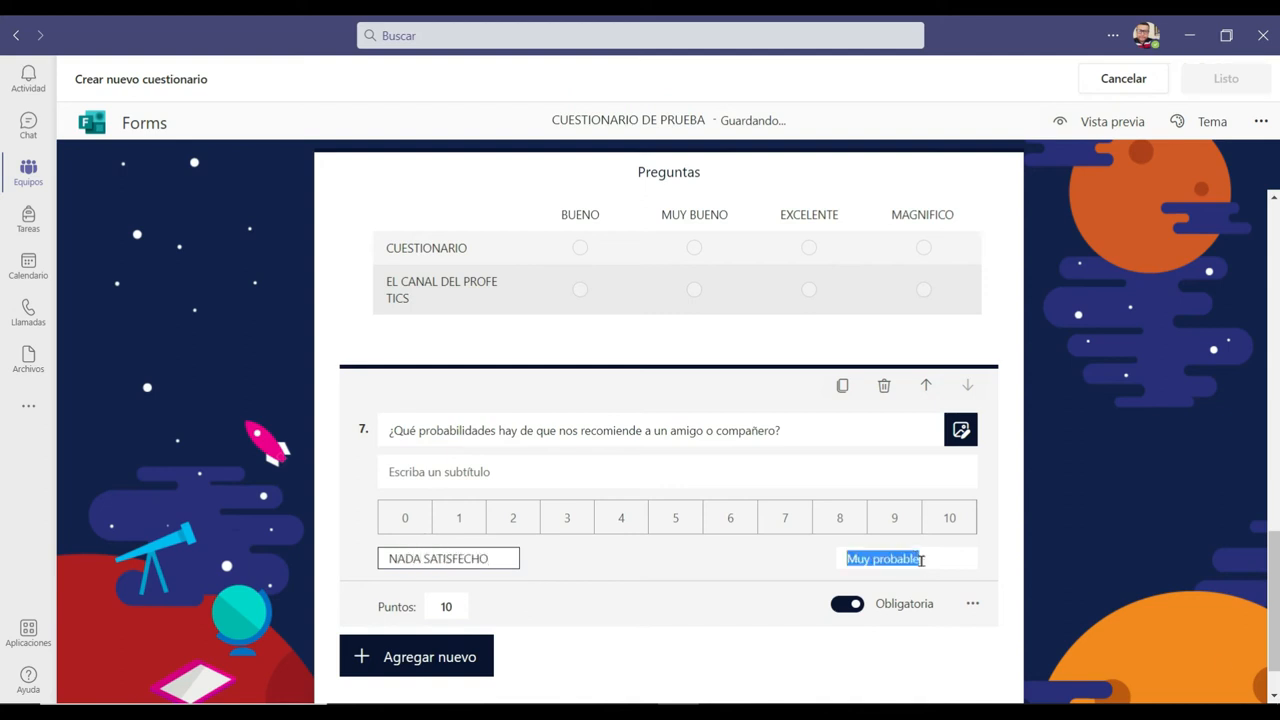
type("MUY SATISFECHO")
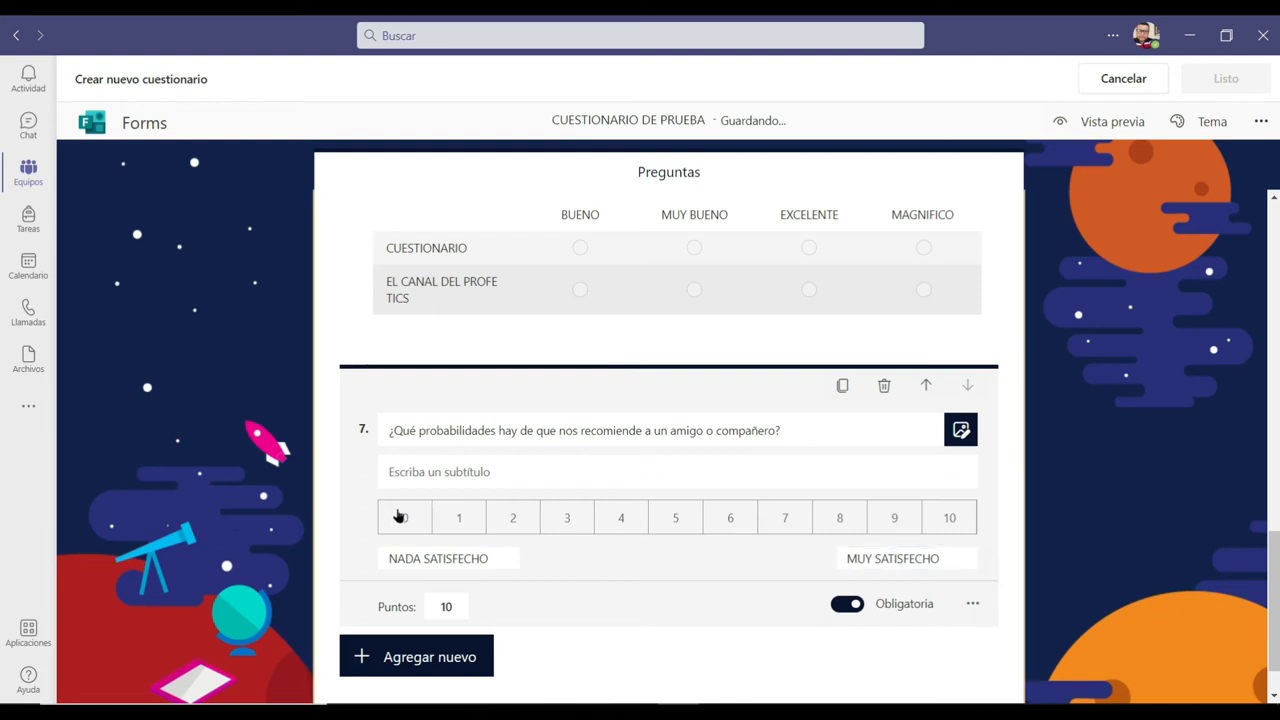
Add a file upload (Carga de archivo) question and accept the creation of its OneDrive folder.
left_click(430, 656)
left_click(859, 660)
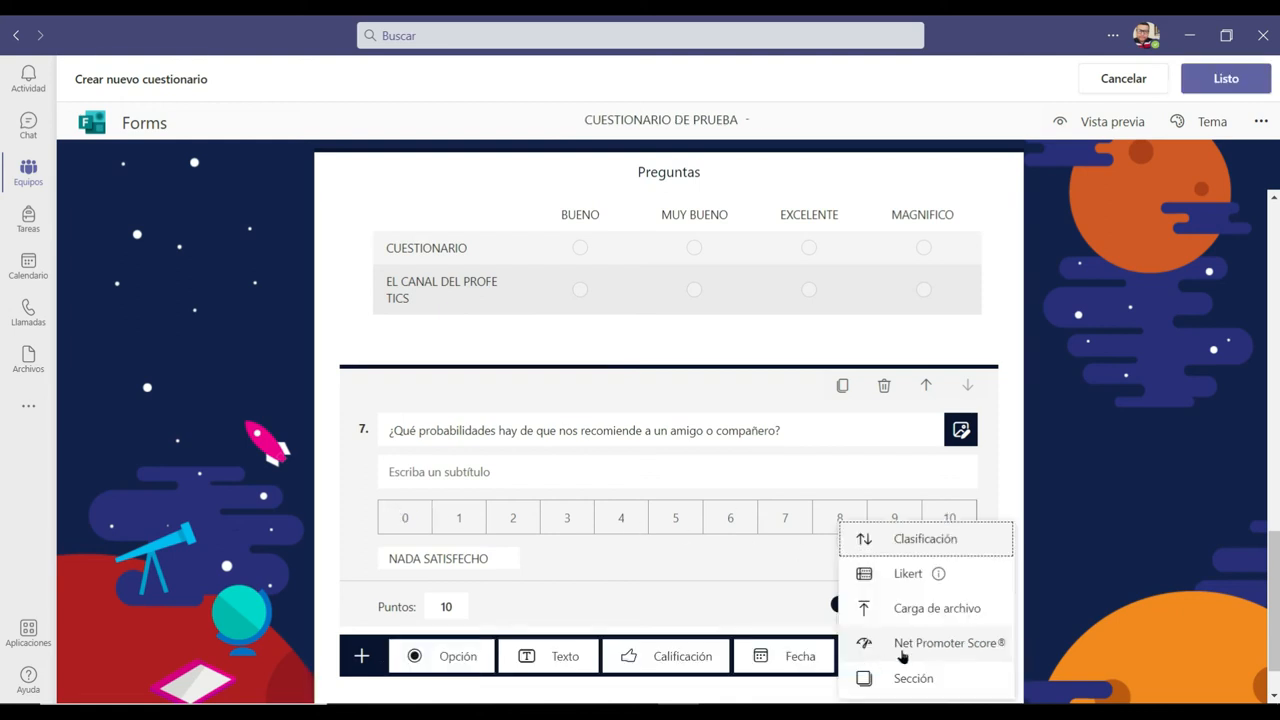
left_click(960, 614)
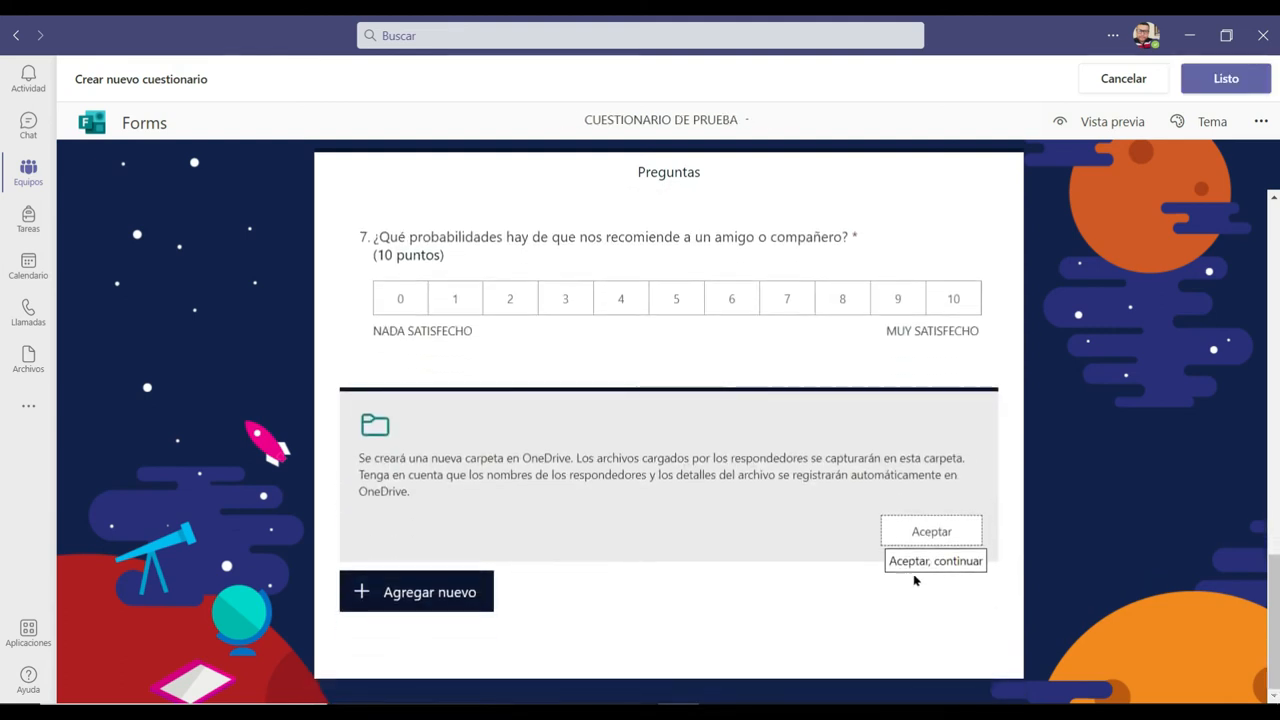
left_click(912, 531)
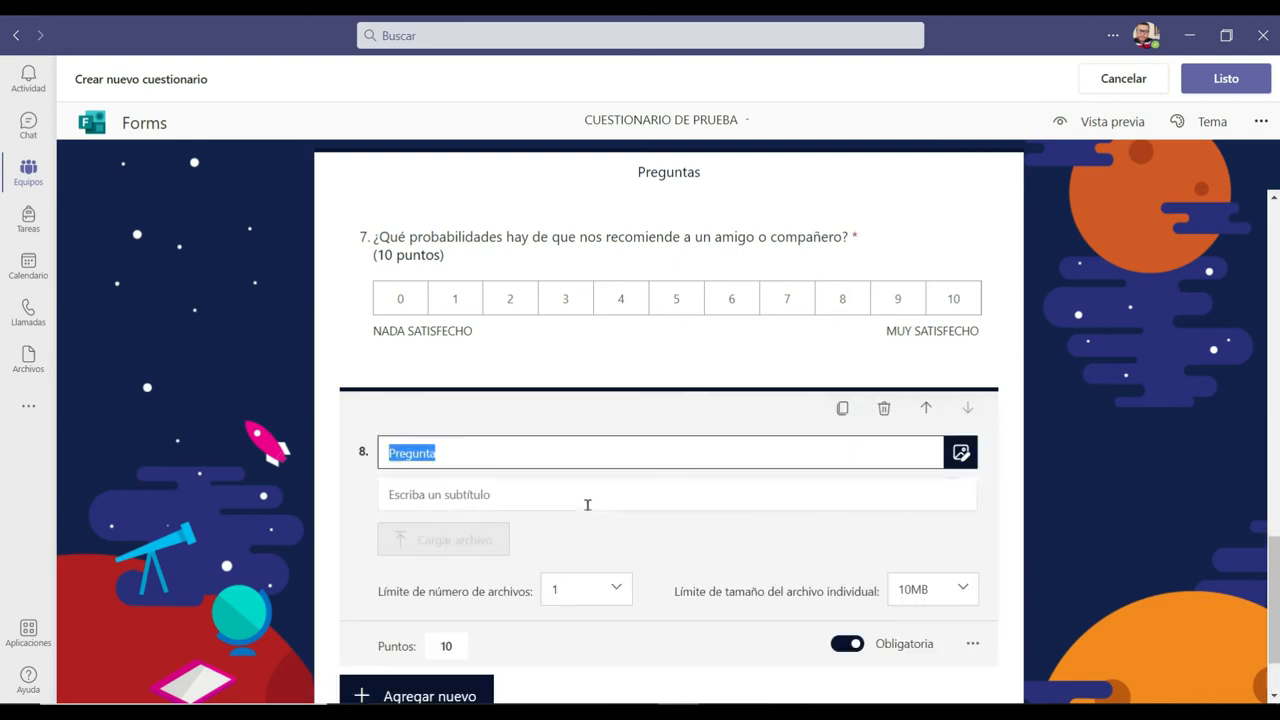
Set the file upload question's text to "RESUELVA LA SIGUIENTE ECUACION".
type("RESUELVA LA GISU")
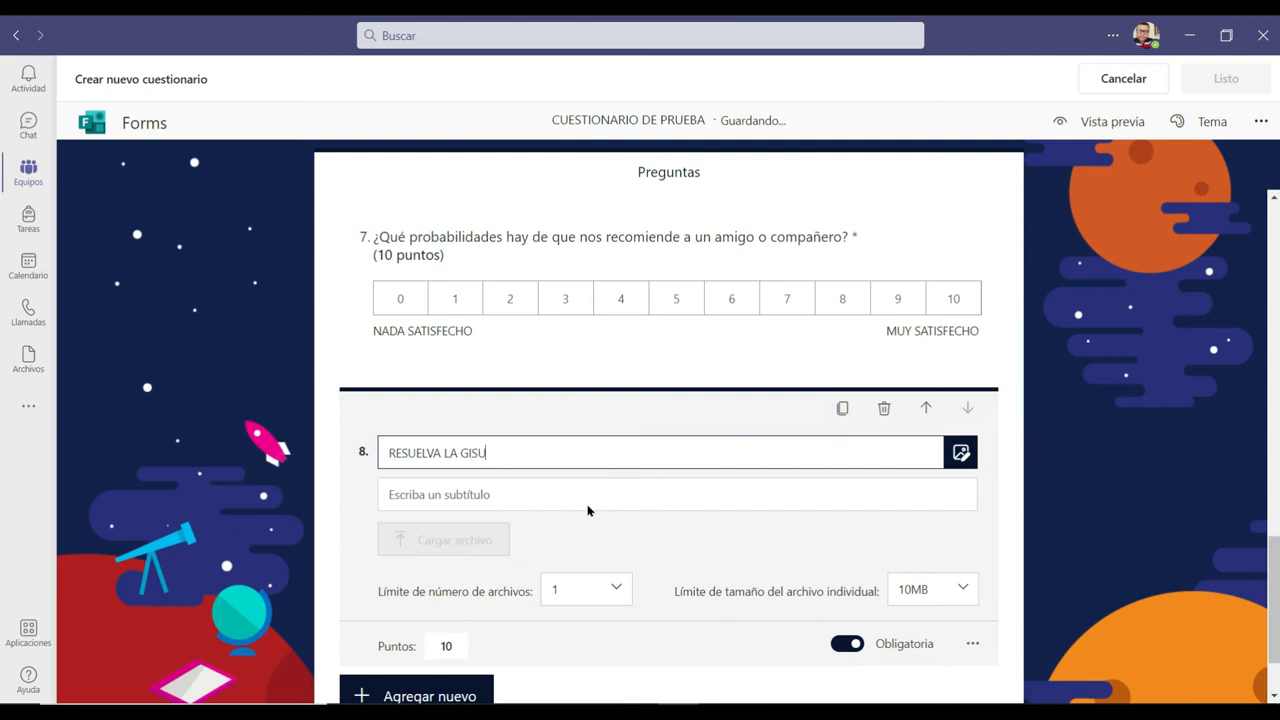
key("BackSpace")
key("BackSpace")
key("BackSpace")
key("BackSpace")
type("SIGUIENTE ECUACION")
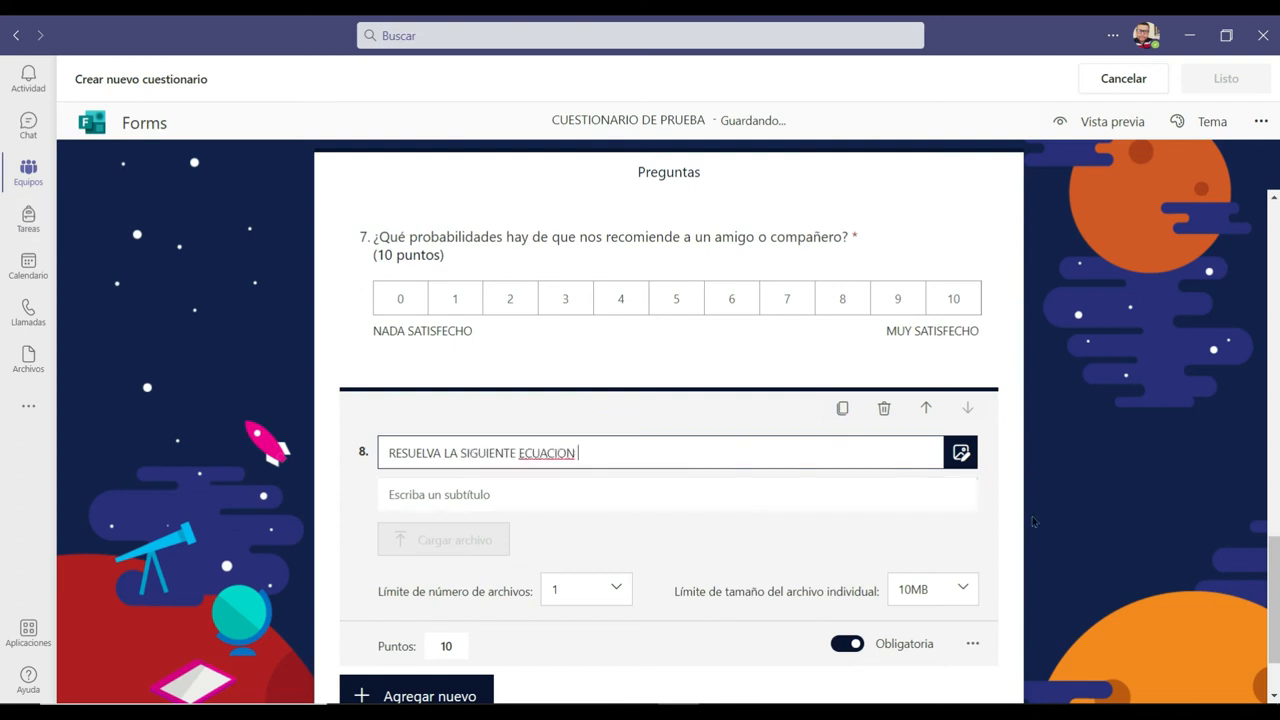
Upload the desktop image img_como_resolver_problemas_m (the fraction sum) into question 8, "RESUELVA LA SIGUIENTE ECUACION".
left_click(960, 452)
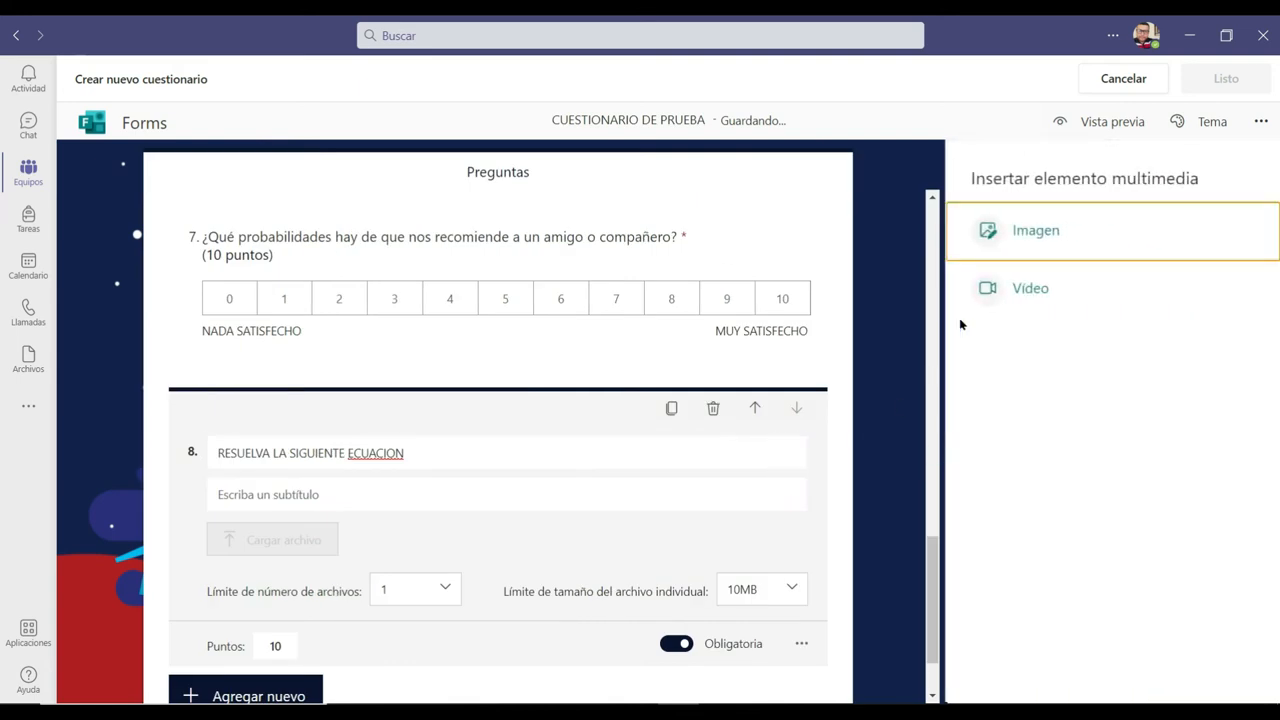
left_click(1048, 236)
left_click(1120, 218)
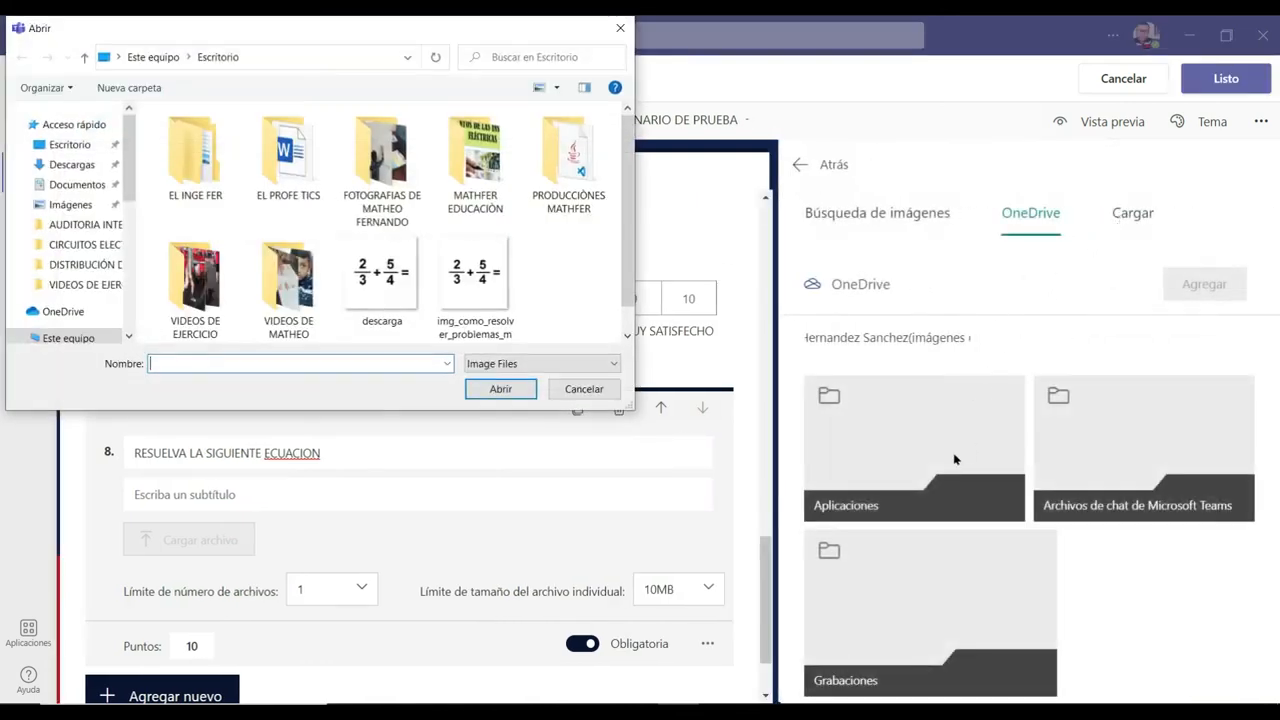
double_click(486, 277)
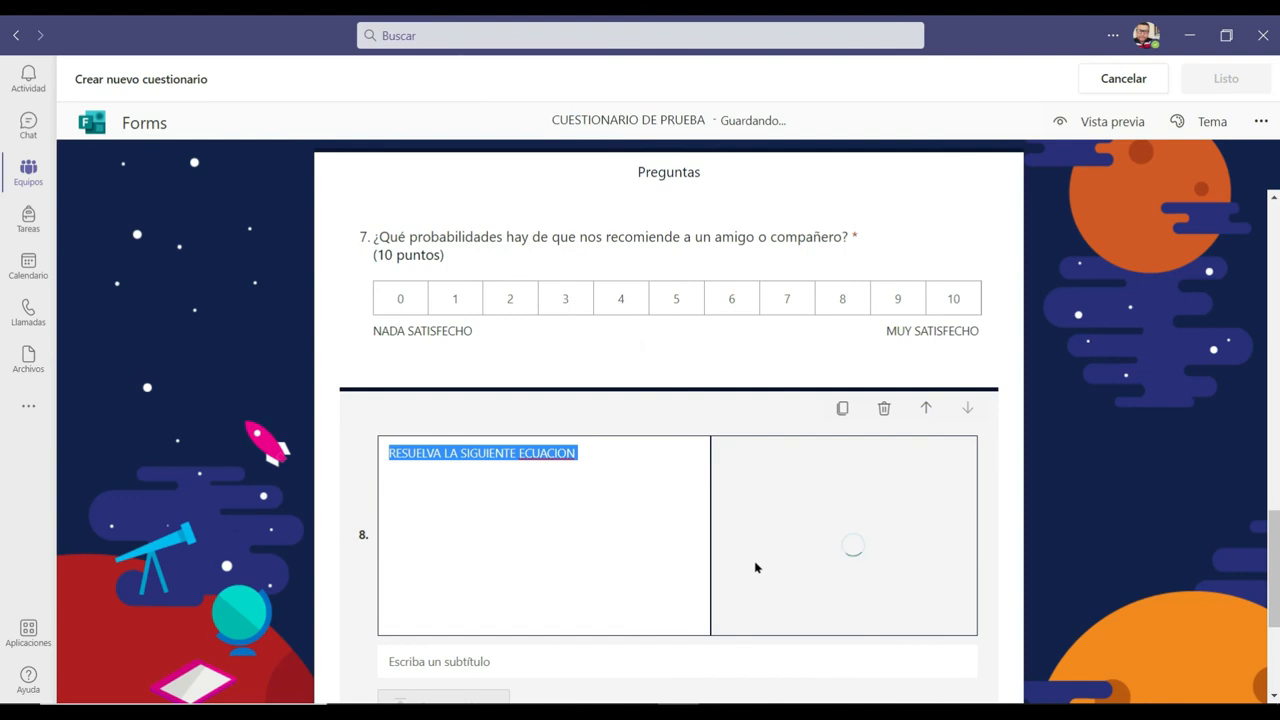
left_click(546, 459)
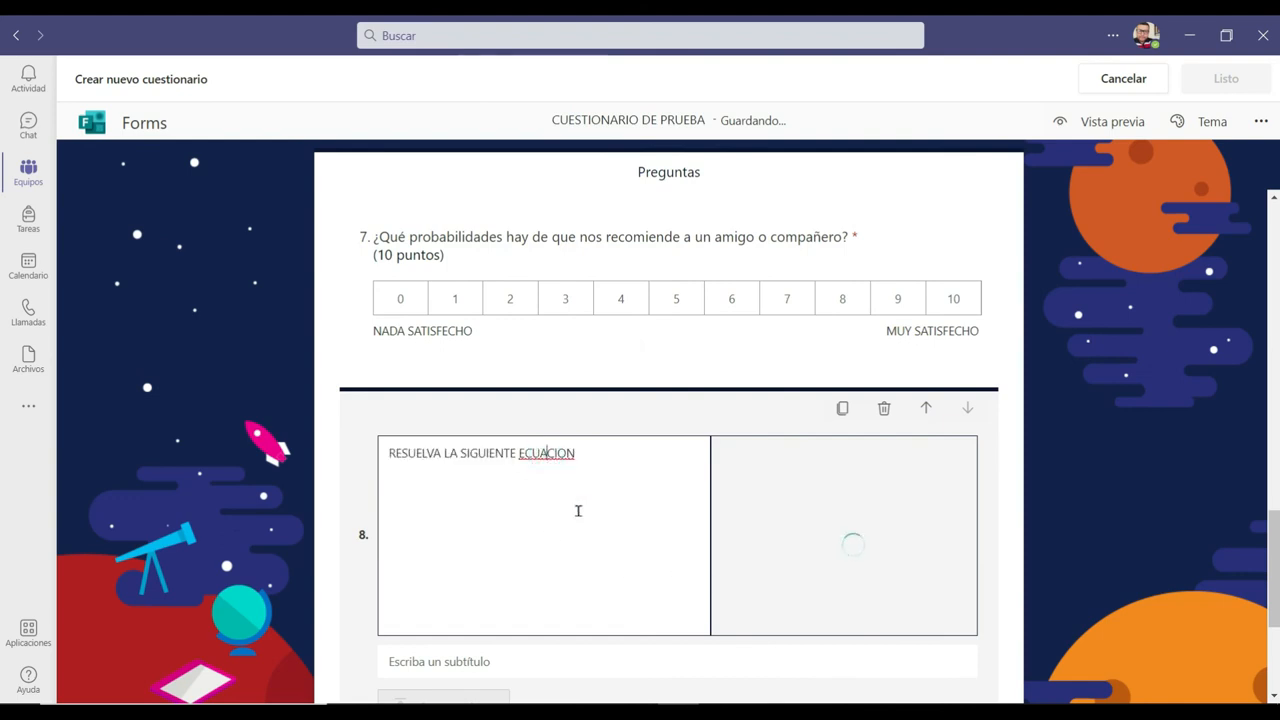
scroll(655, 566, "down", 2)
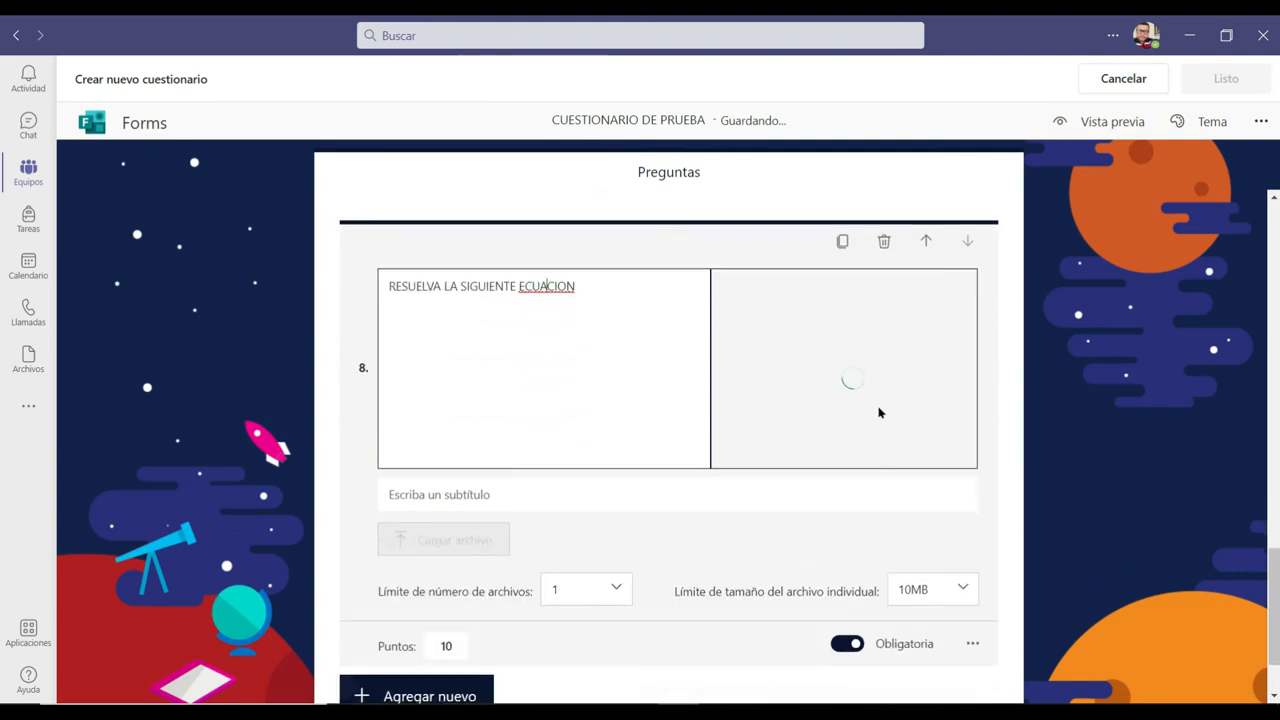
scroll(634, 560, "down", 5)
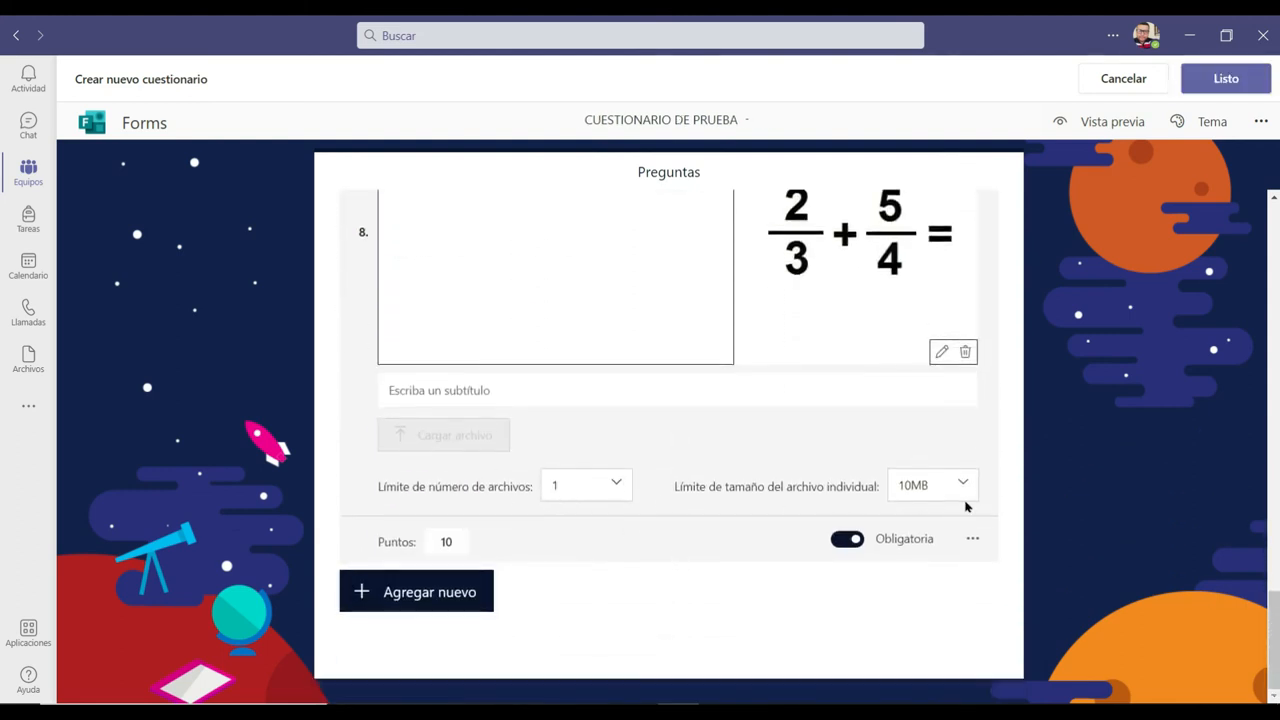
scroll(966, 508, "up", 1)
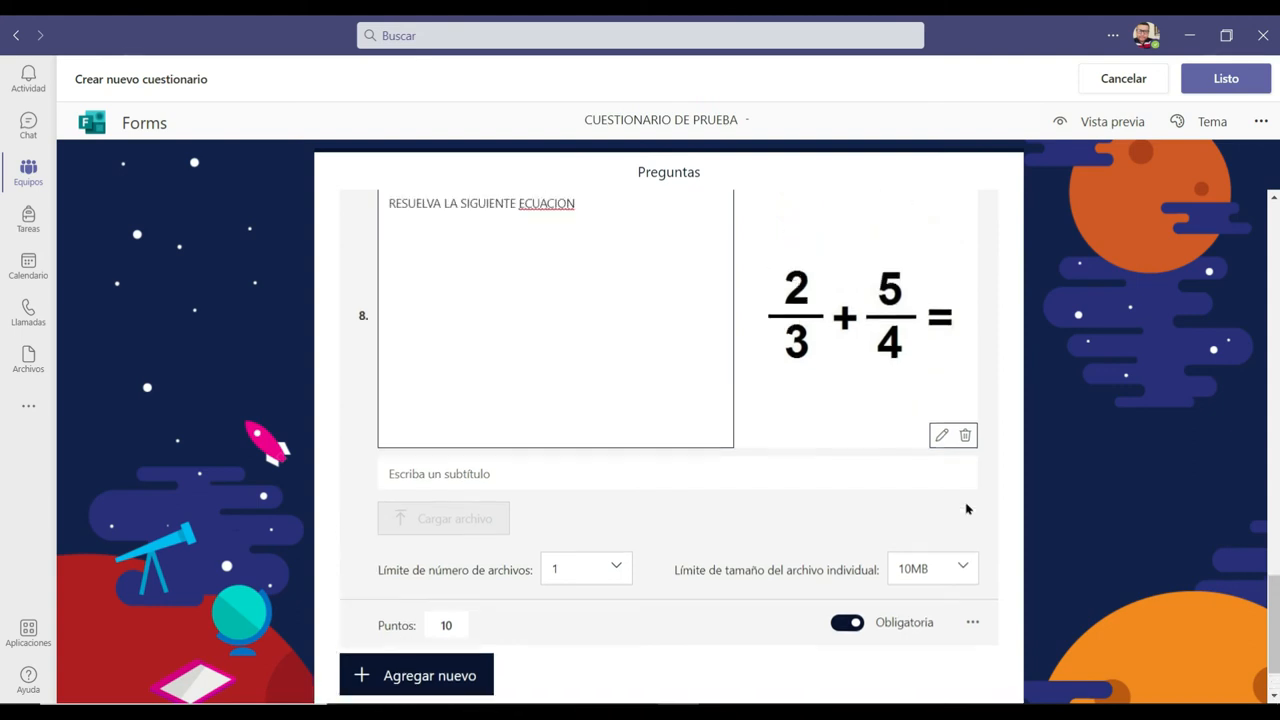
Upload the same fraction-sum image from the desktop into question 1, "DE QUE COLOR ES EL CIELO".
scroll(823, 428, "up", 10)
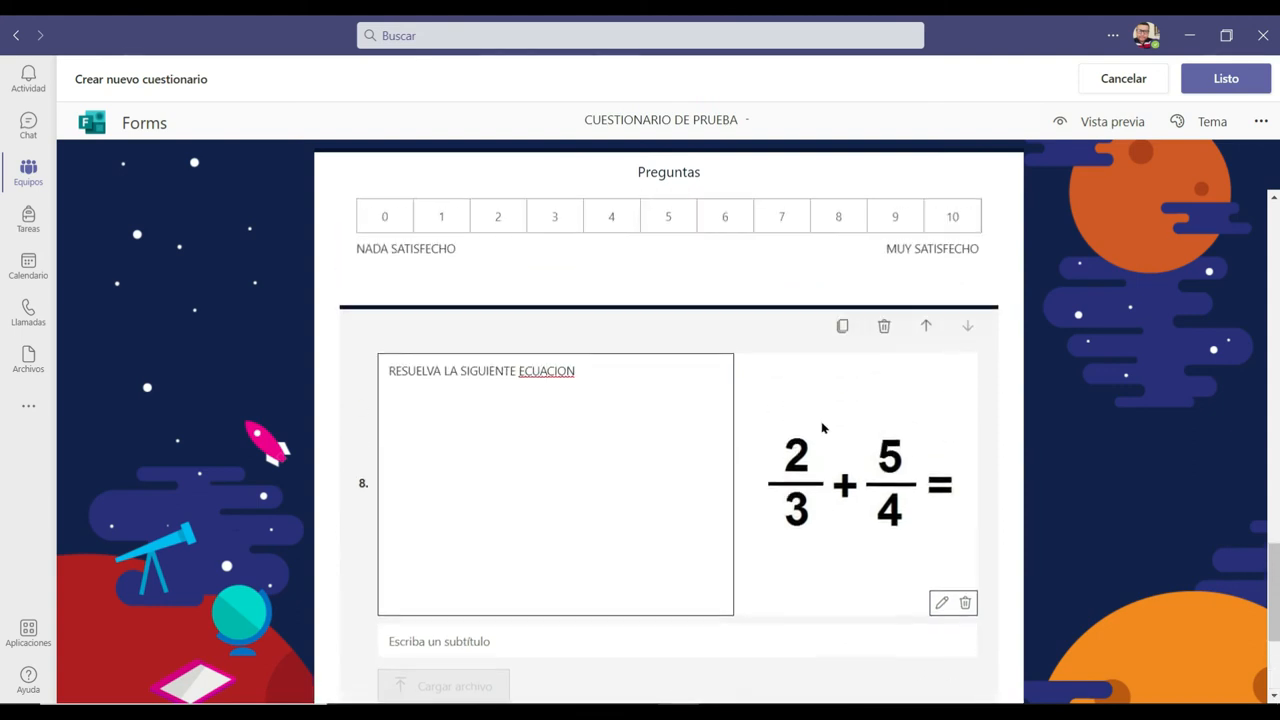
scroll(819, 425, "up", 15)
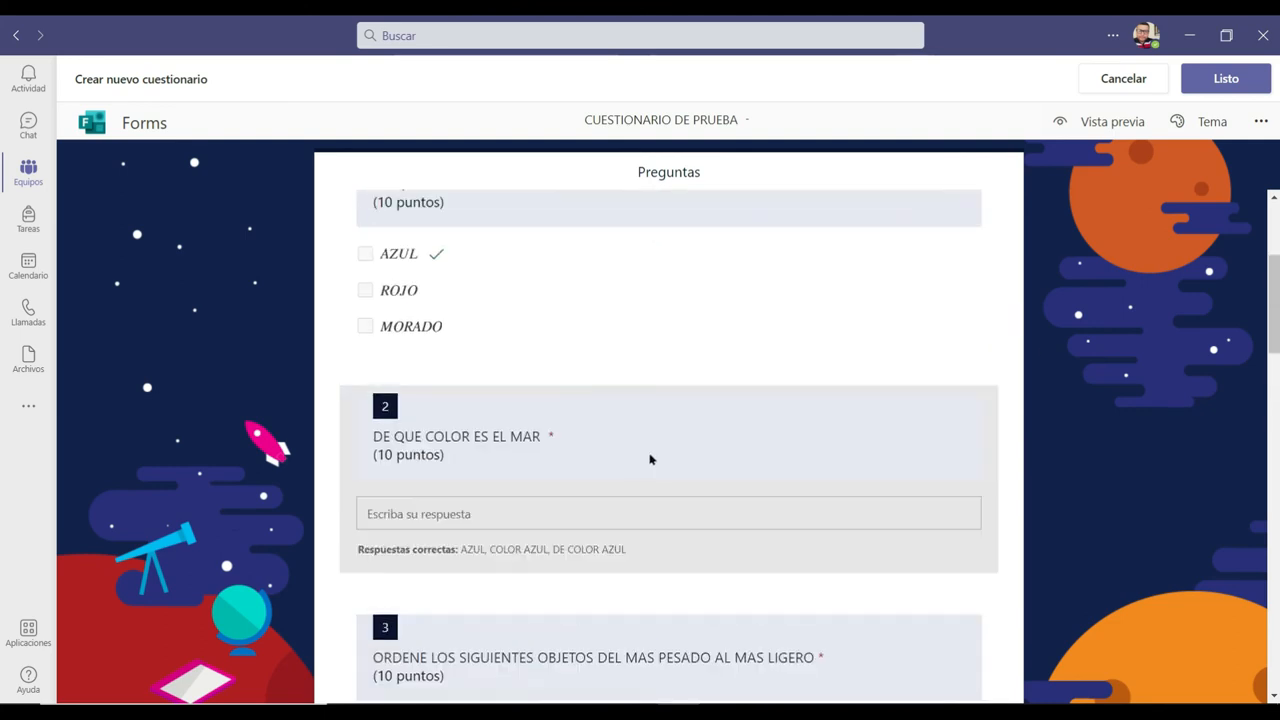
left_click(417, 470)
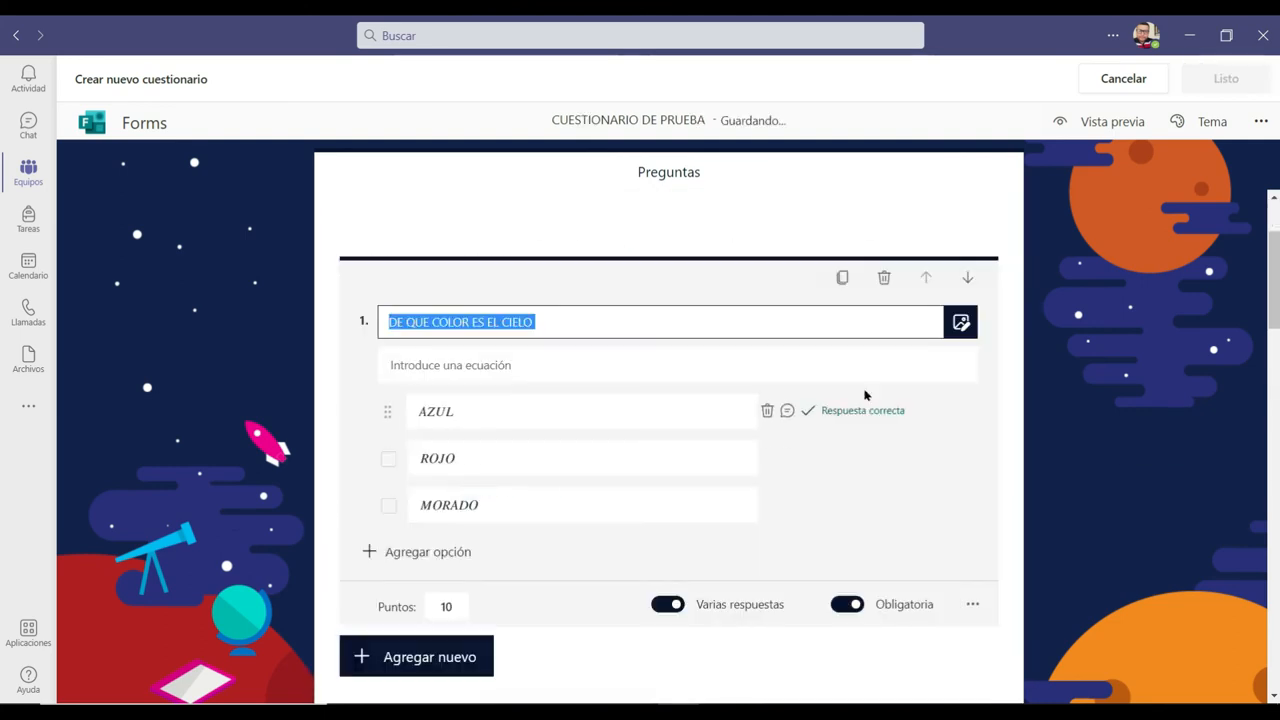
left_click(960, 322)
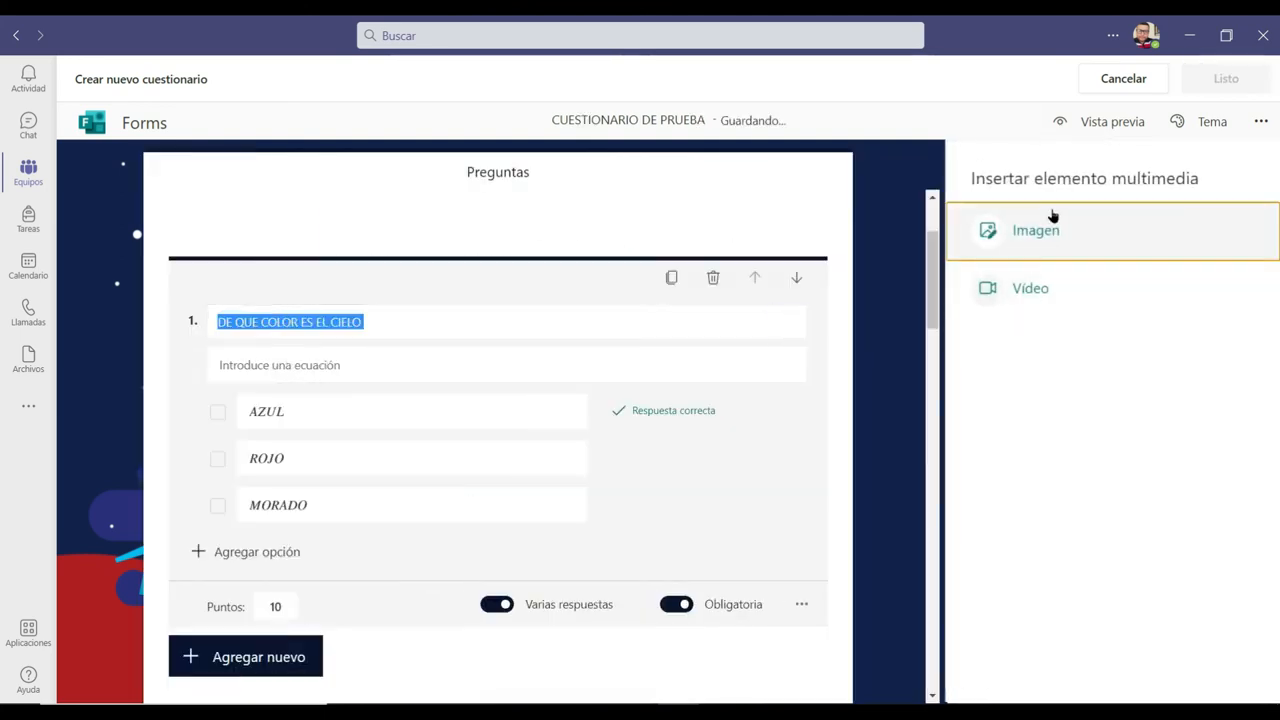
left_click(1051, 216)
left_click(1138, 218)
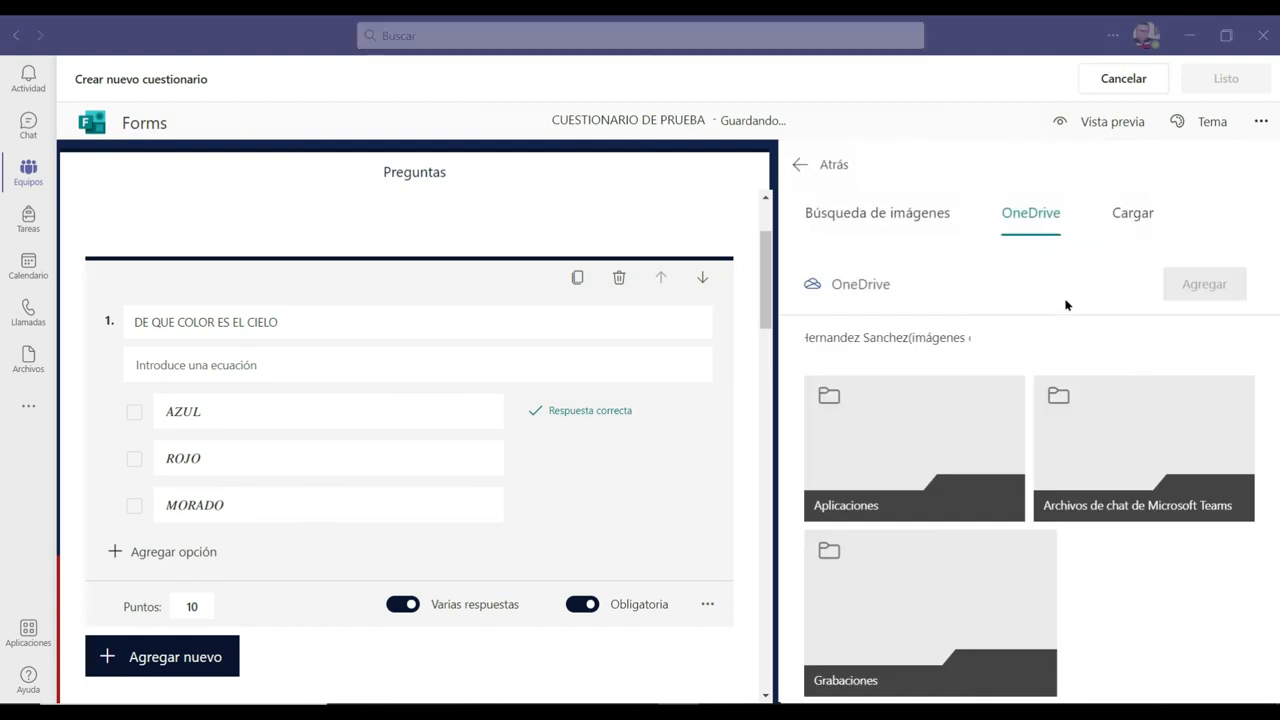
double_click(470, 285)
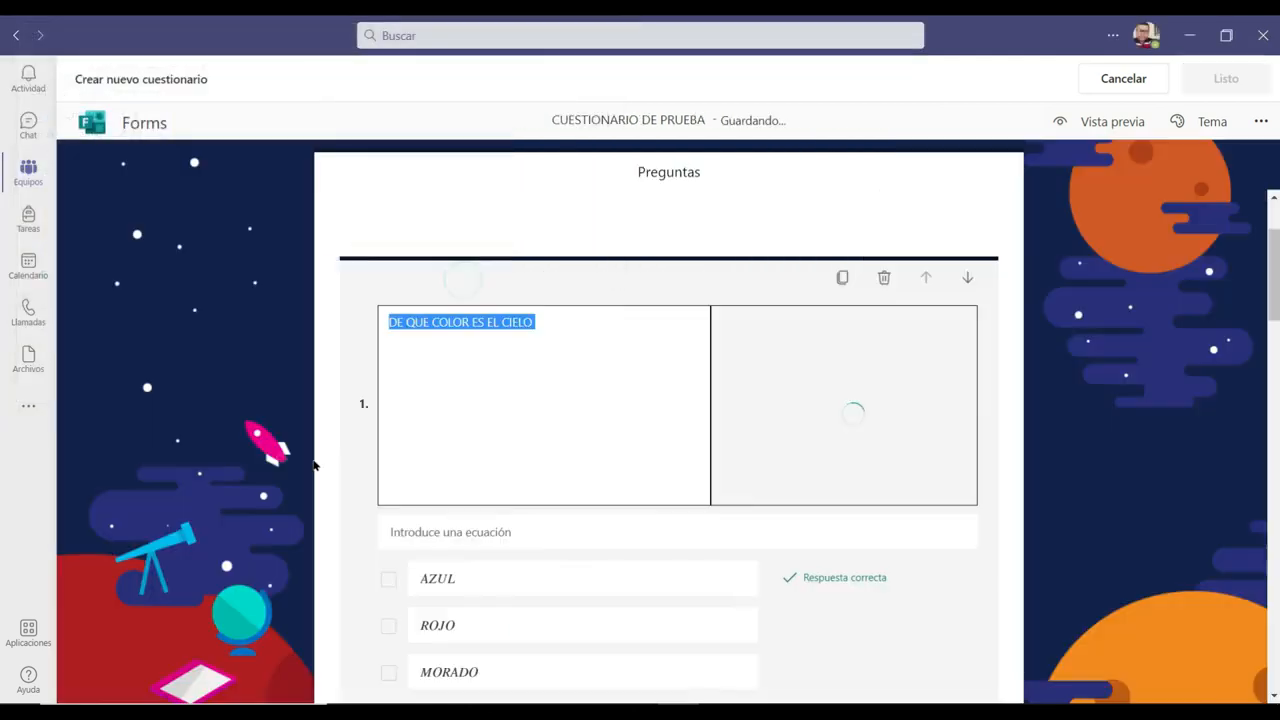
scroll(573, 561, "down", 2)
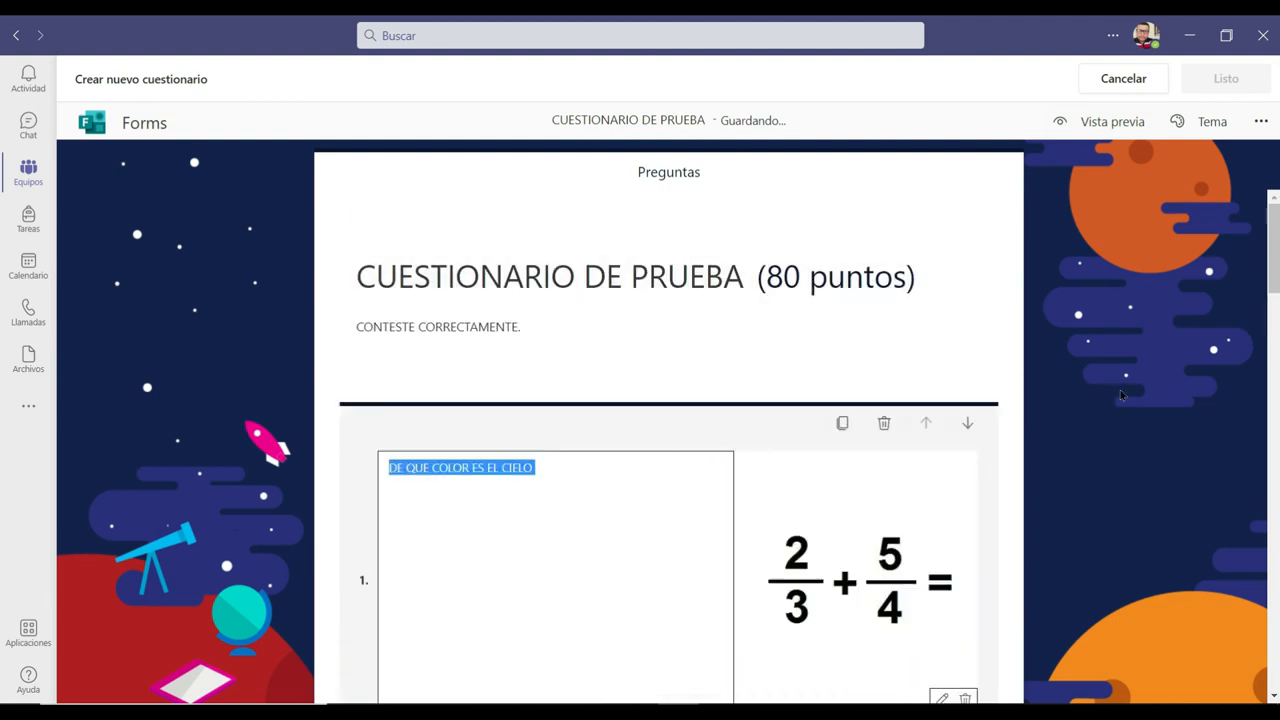
Review the quiz questions from question 2 through the file upload question at the end.
scroll(1120, 388, "down", 10)
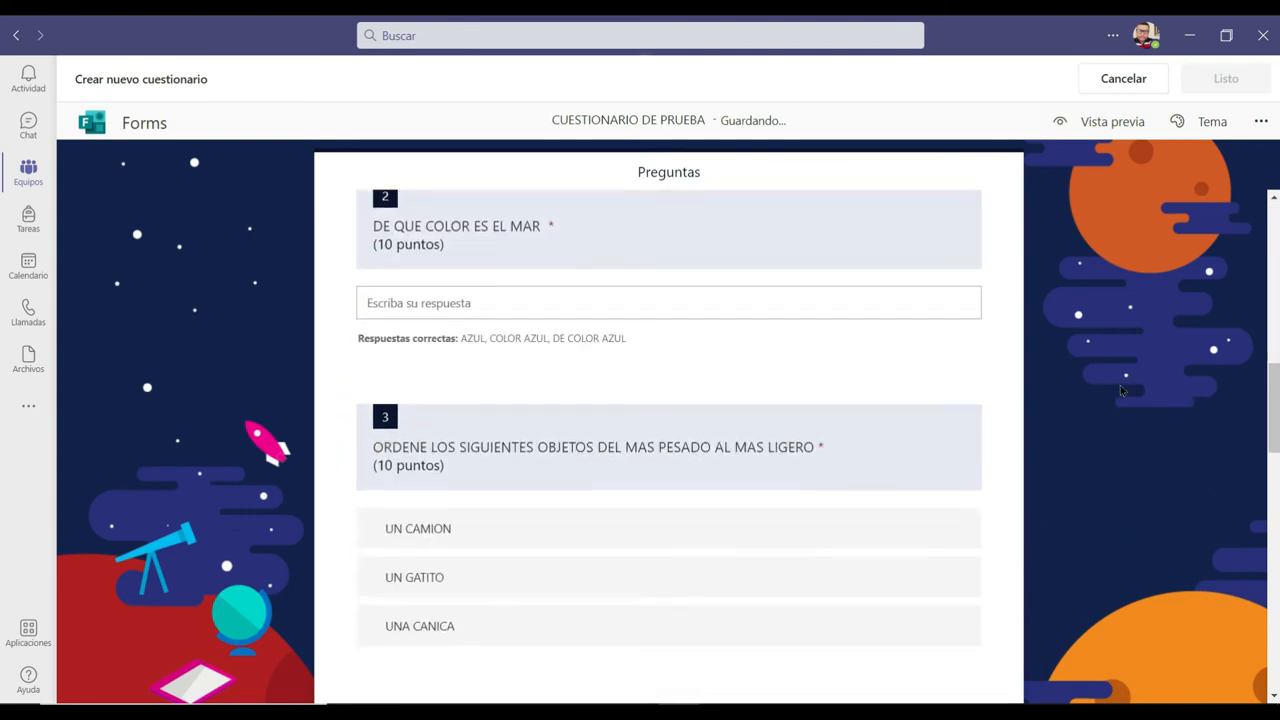
scroll(1120, 385, "down", 5)
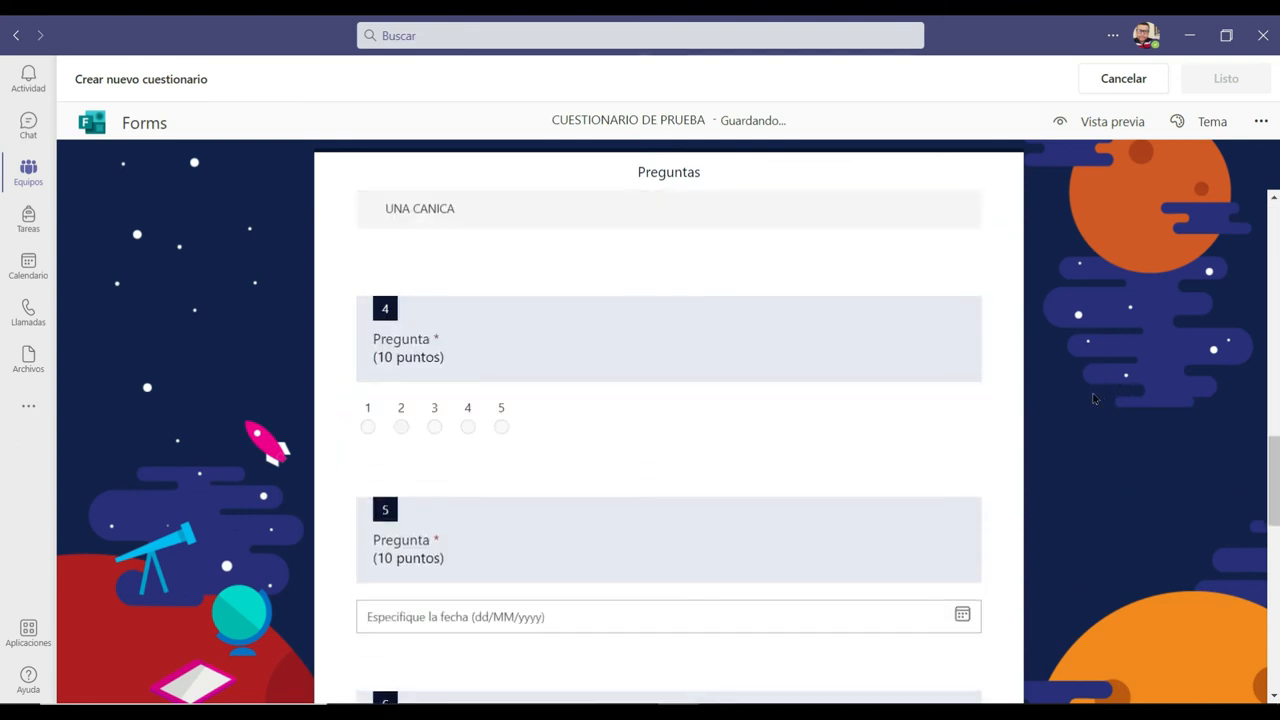
scroll(1087, 400, "down", 3)
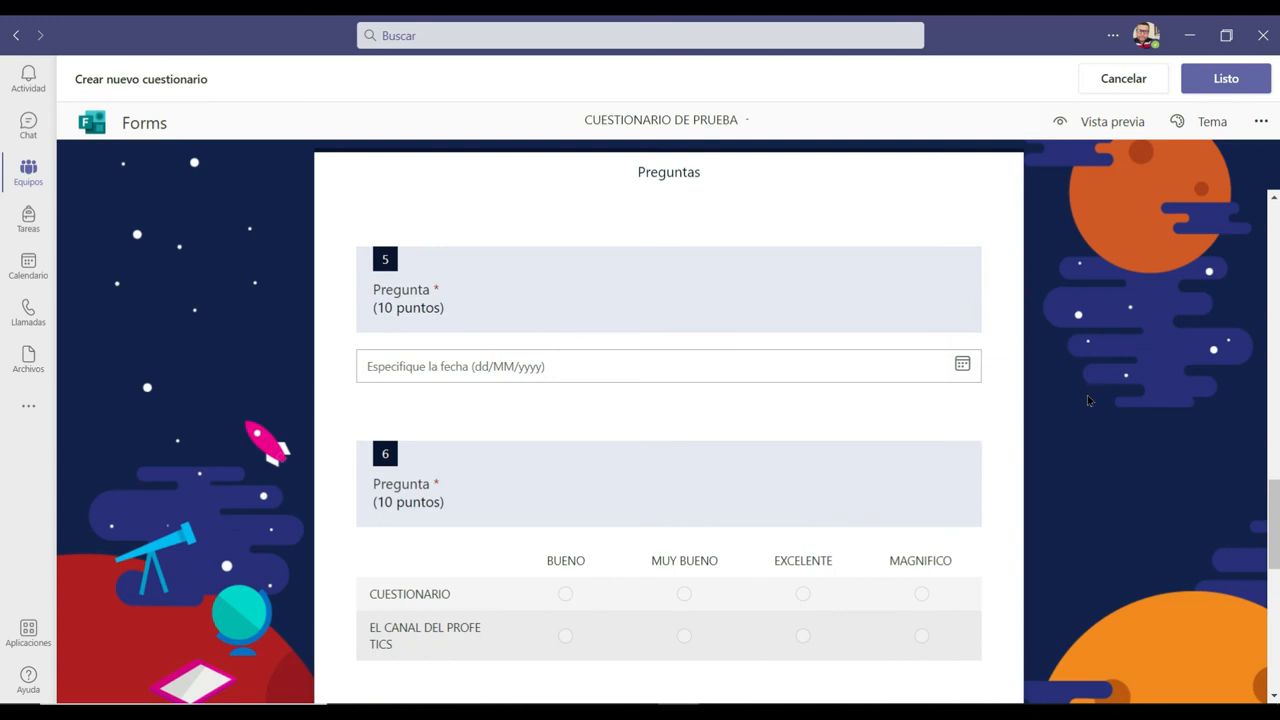
scroll(1090, 398, "down", 5)
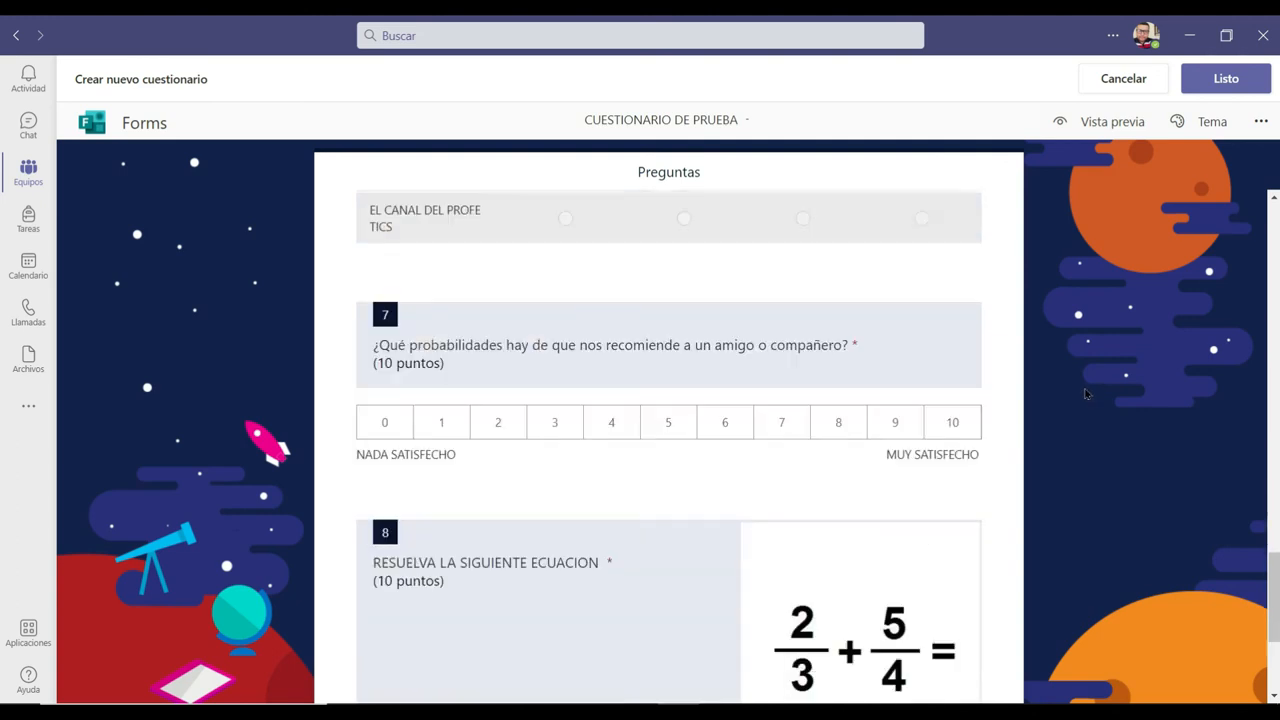
scroll(1087, 393, "down", 3)
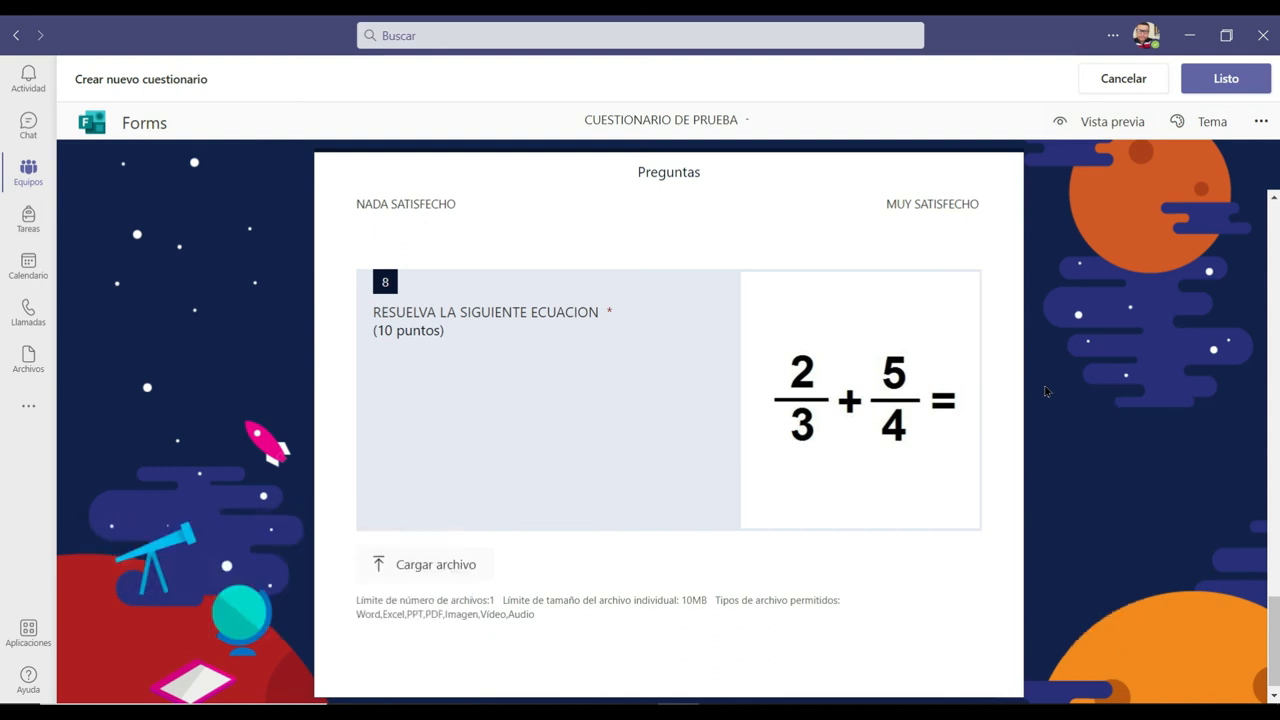
Preview the whole quiz as respondents see it, first in the PC view and then in the mobile (Móvil) view.
left_click(1077, 125)
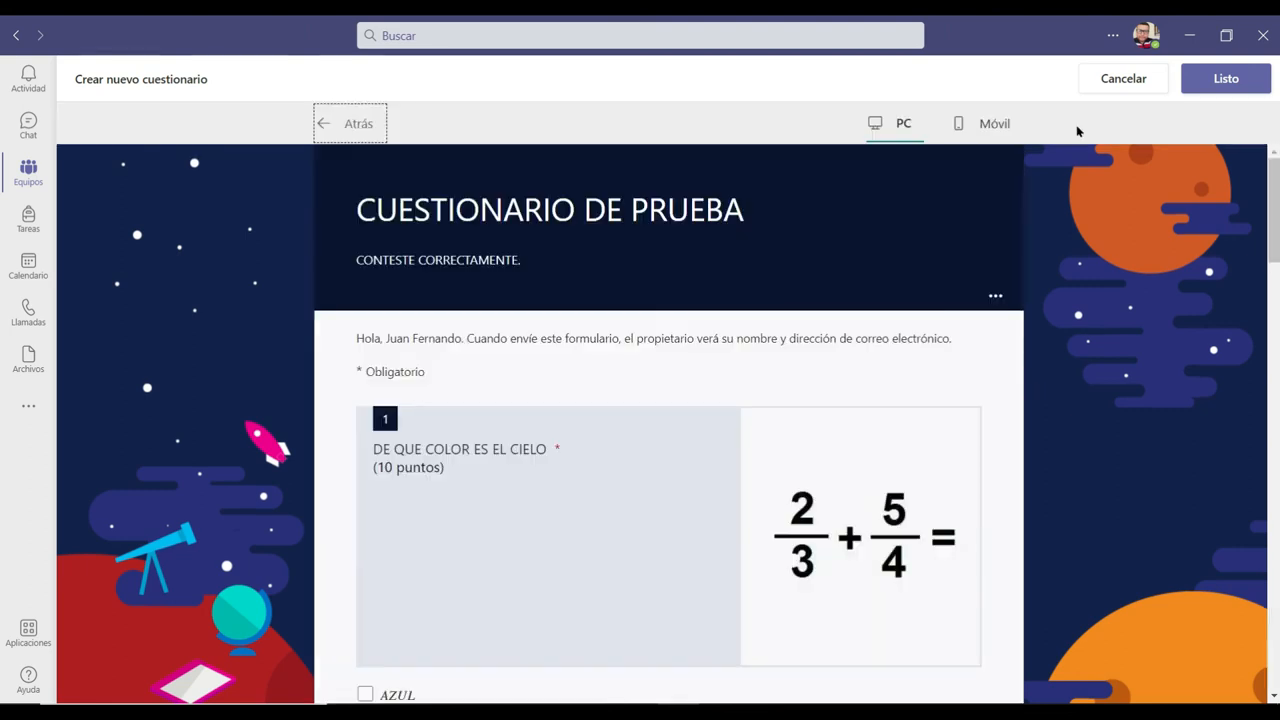
scroll(1090, 445, "down", 20)
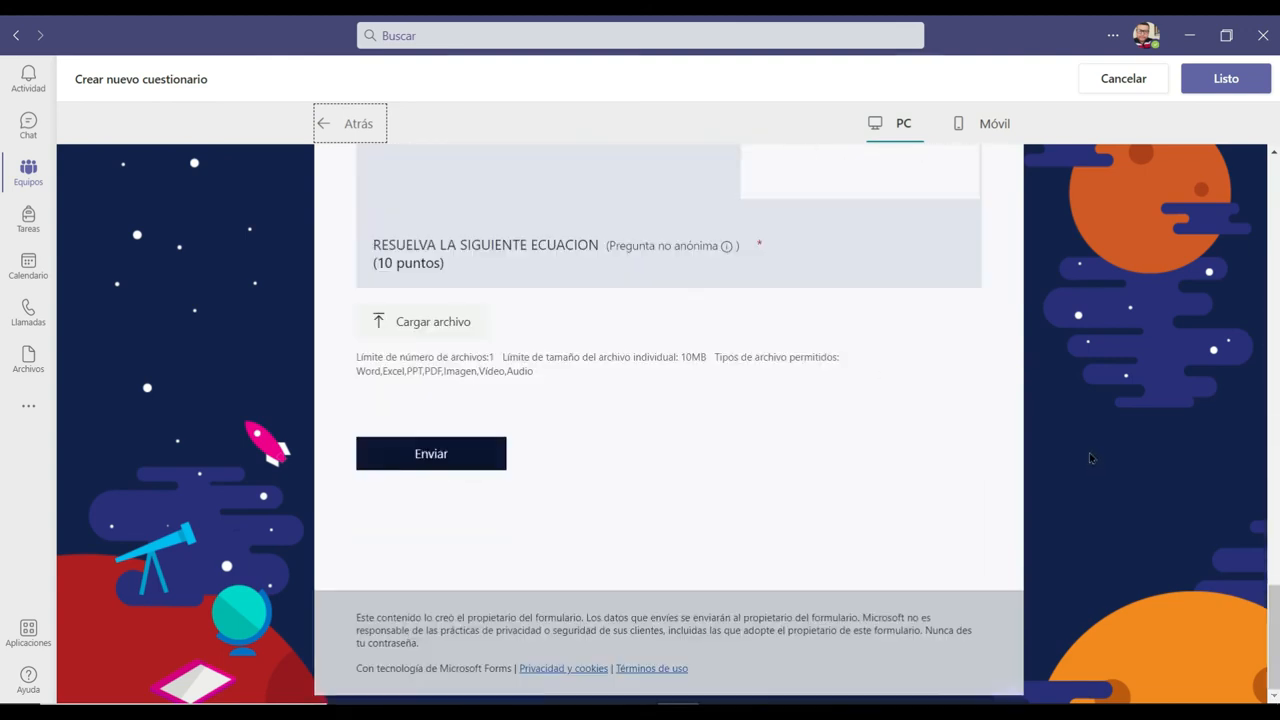
scroll(1090, 458, "up", 20)
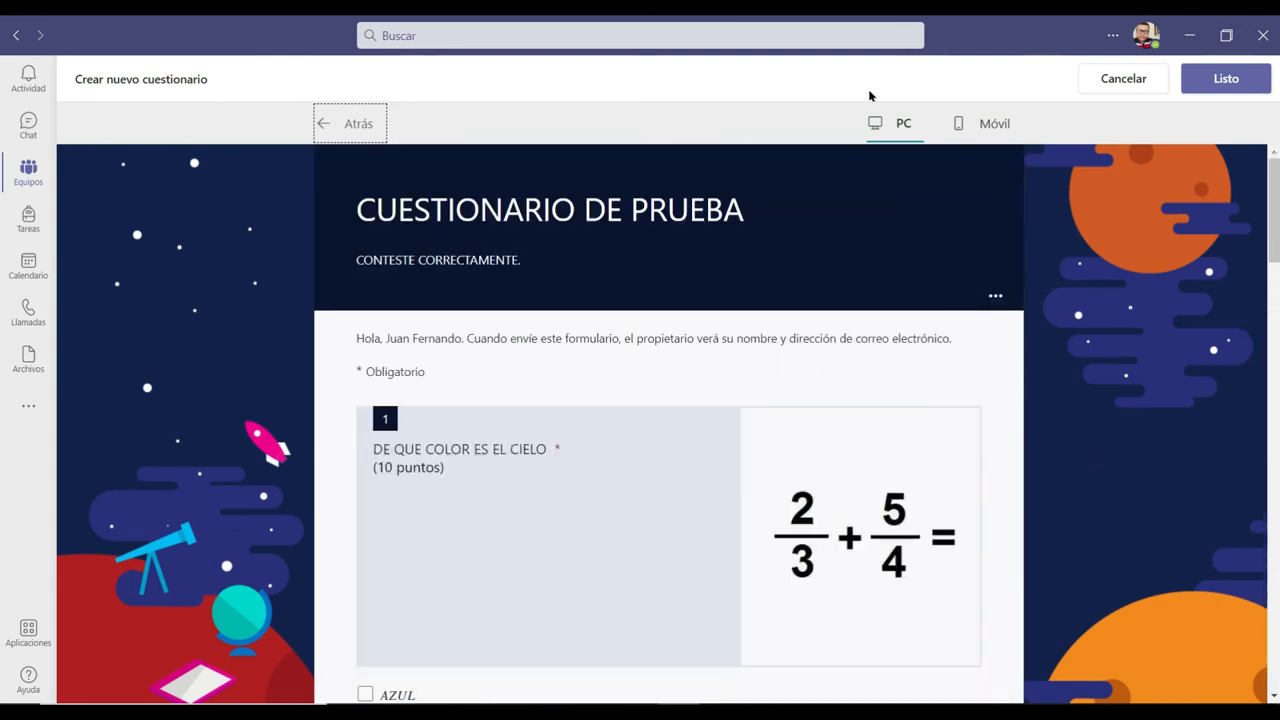
left_click(980, 123)
scroll(929, 369, "down", 2)
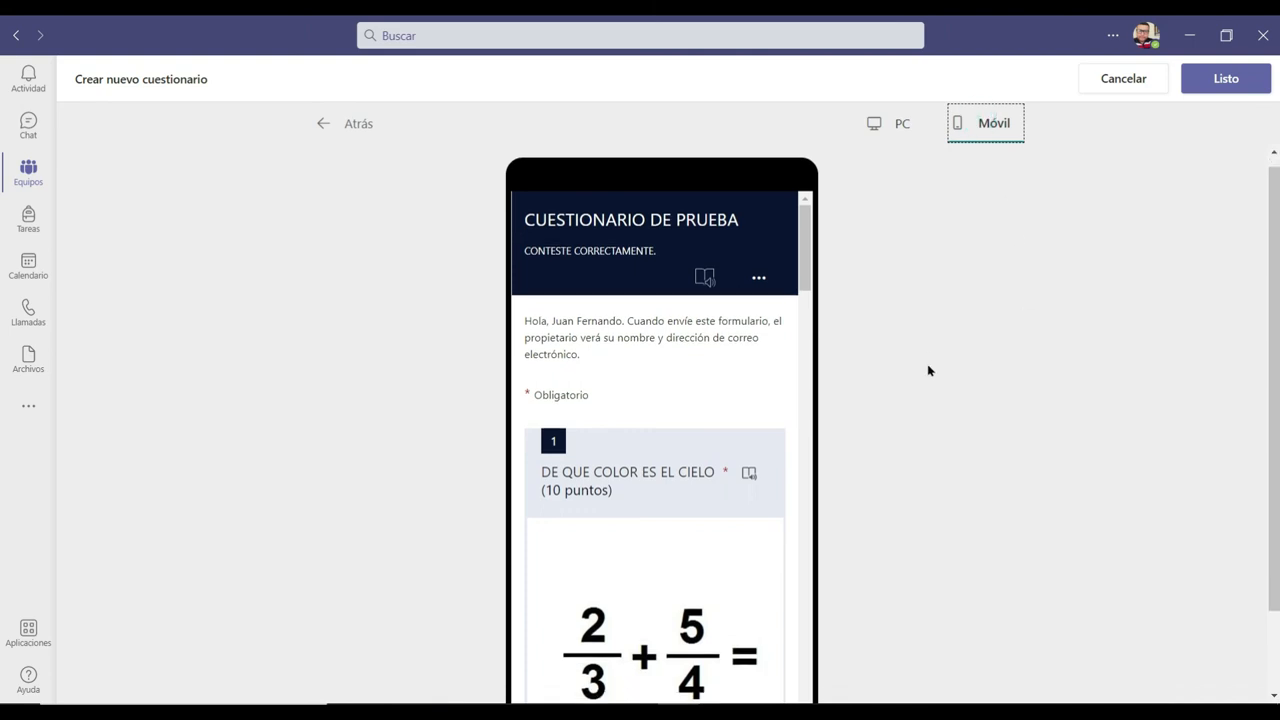
left_click_drag(806, 190, 866, 160)
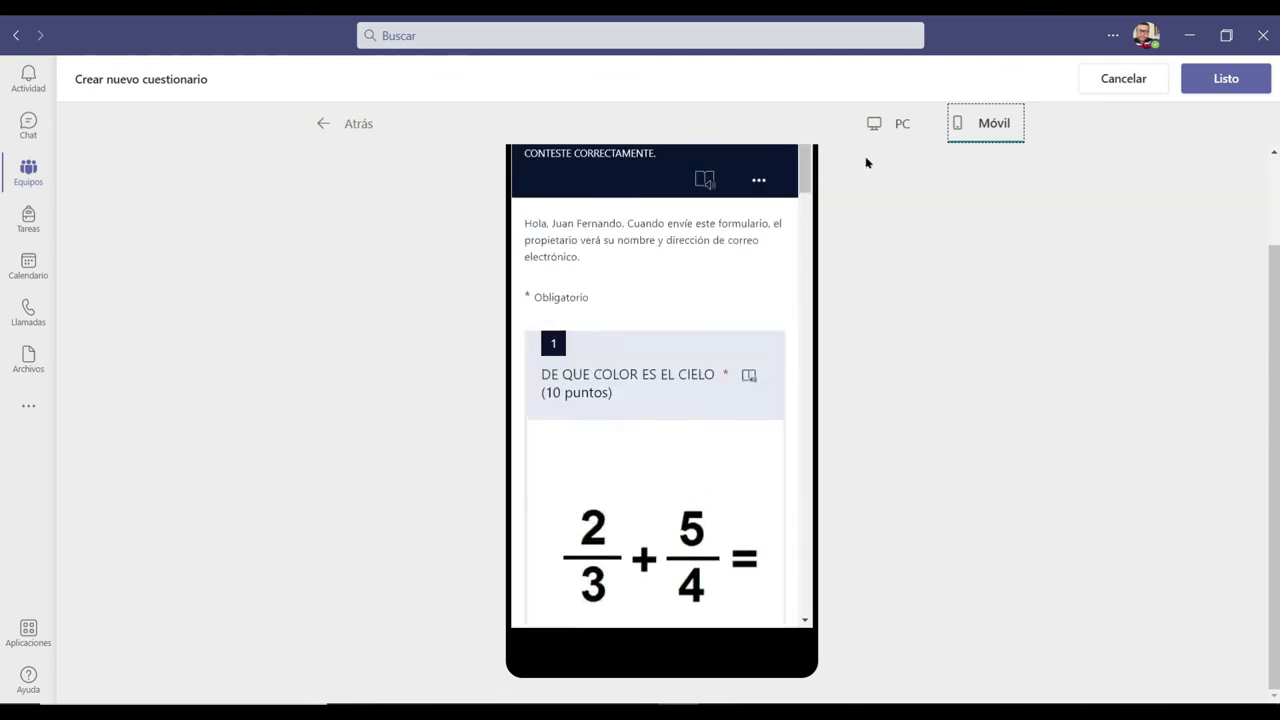
Finish the quiz to attach it to the new assignment, and open the assignment's instructions for editing.
left_click(1205, 82)
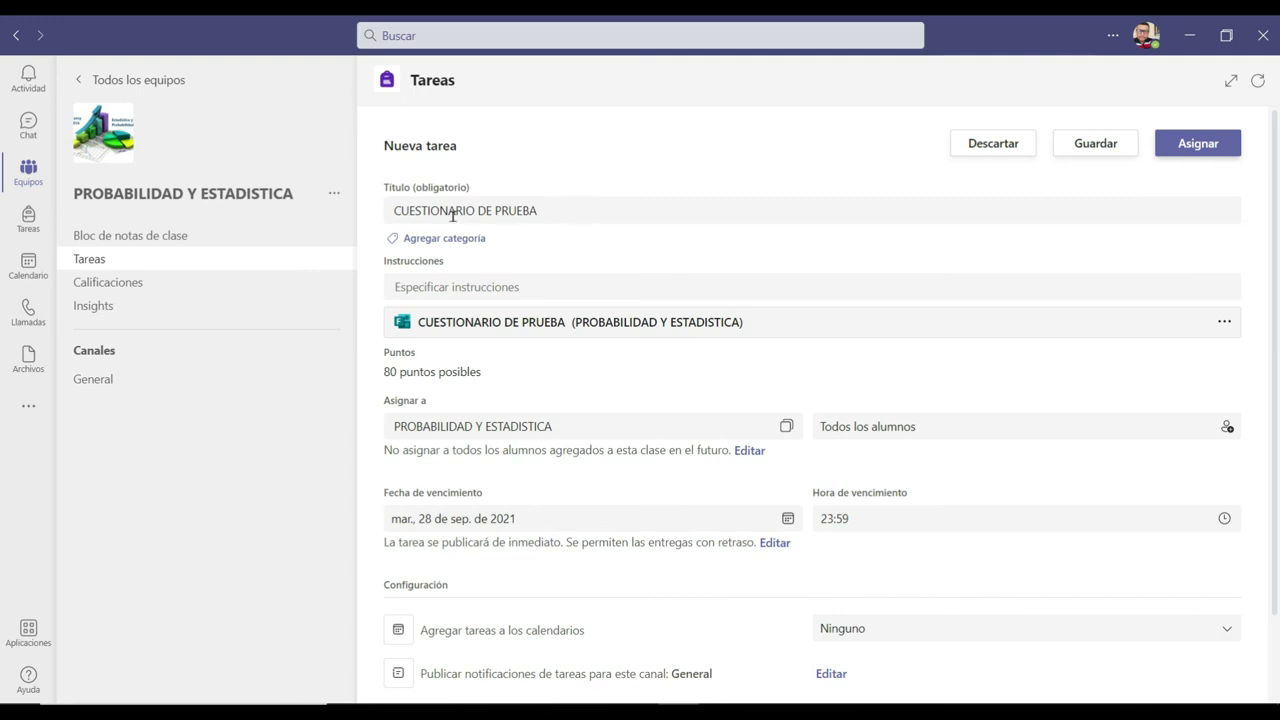
left_click(538, 286)
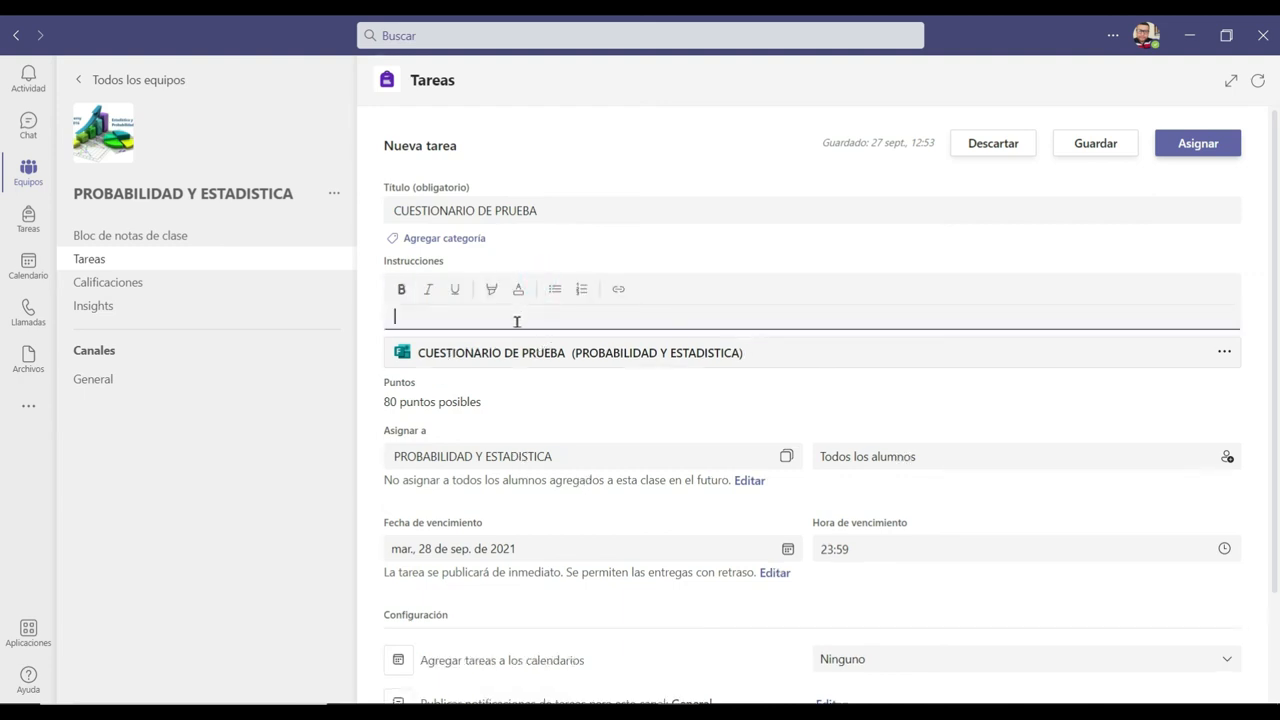
scroll(521, 321, "down", 3)
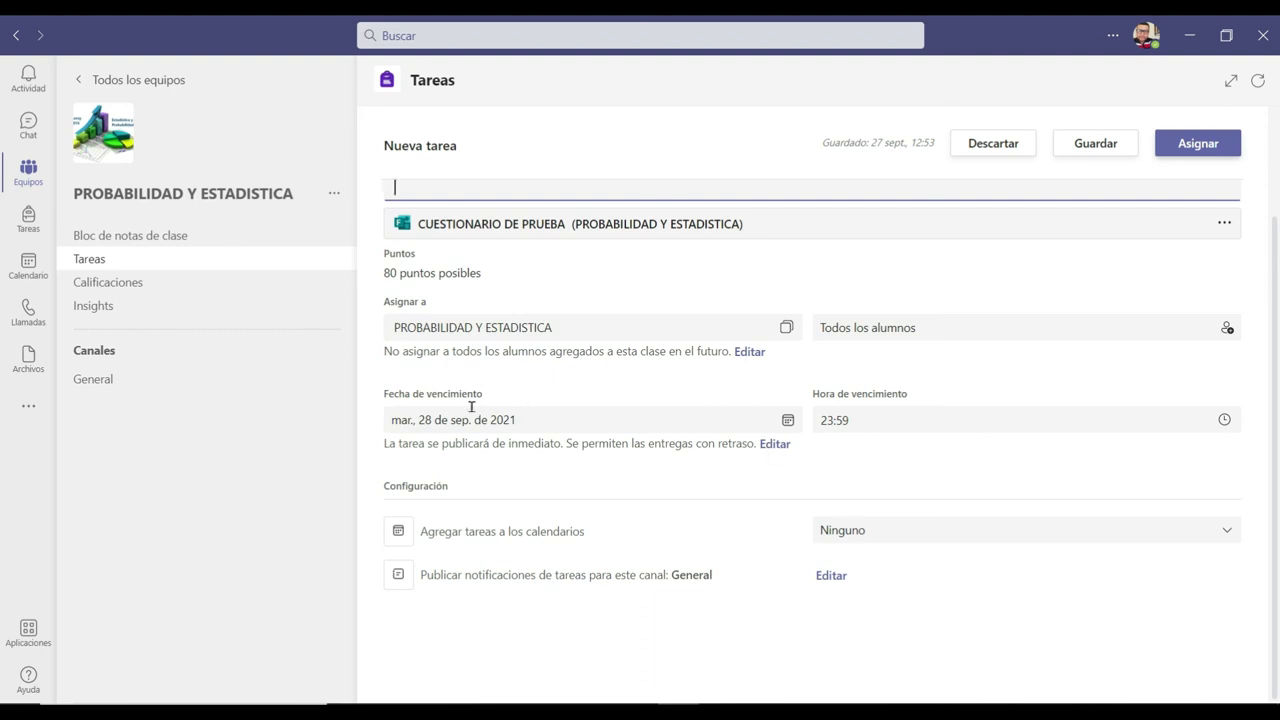
In the assignment timeline, schedule the assignment for future publication on 29 September 2021 at 15:00.
left_click(775, 444)
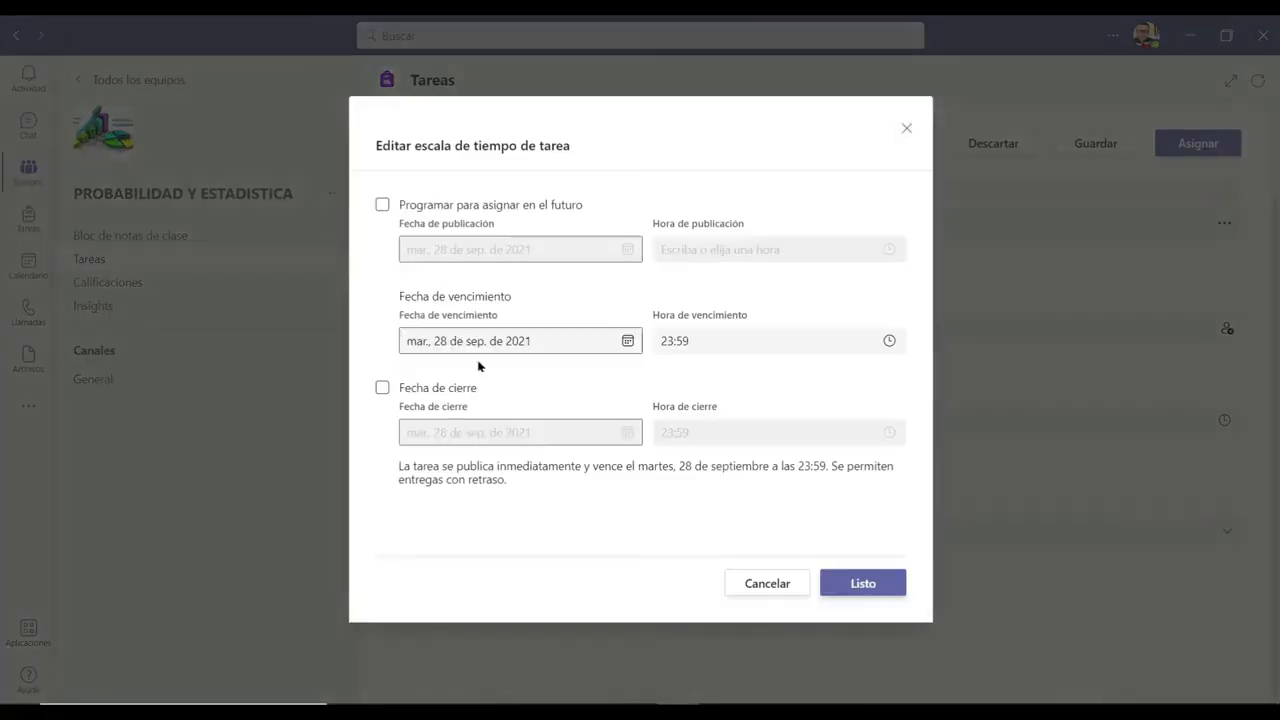
left_click(381, 205)
left_click(610, 252)
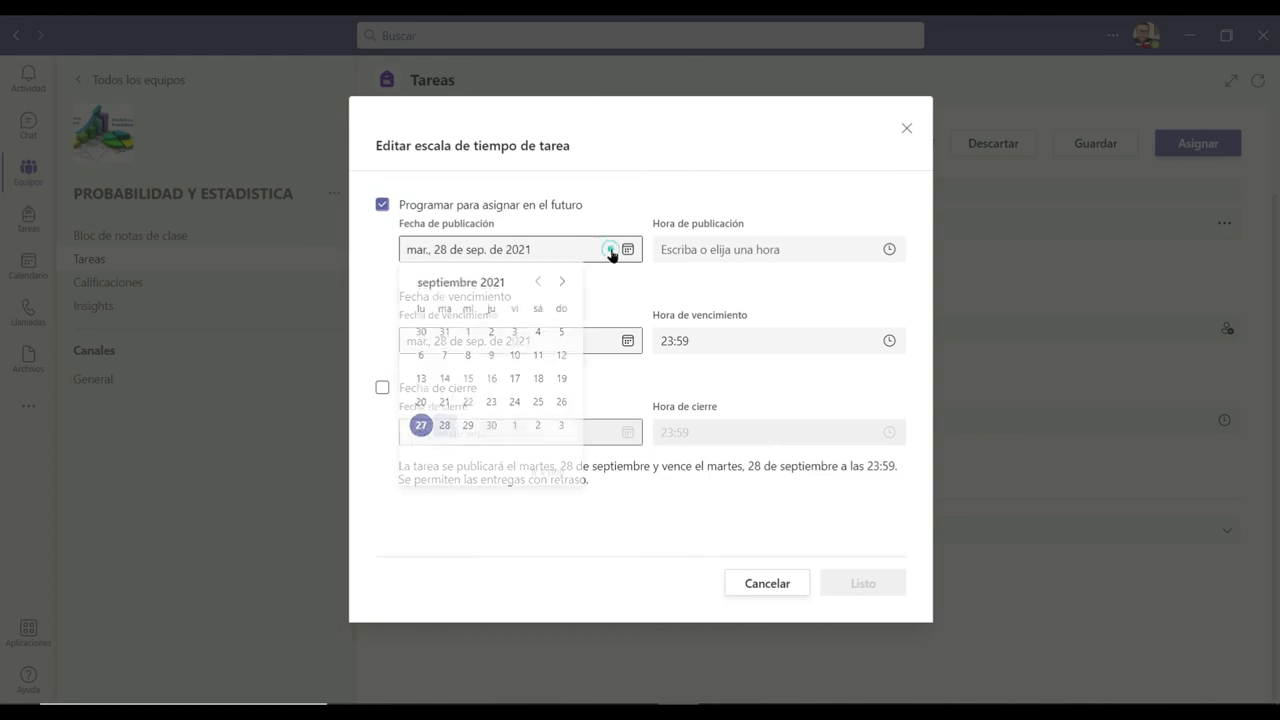
left_click(467, 428)
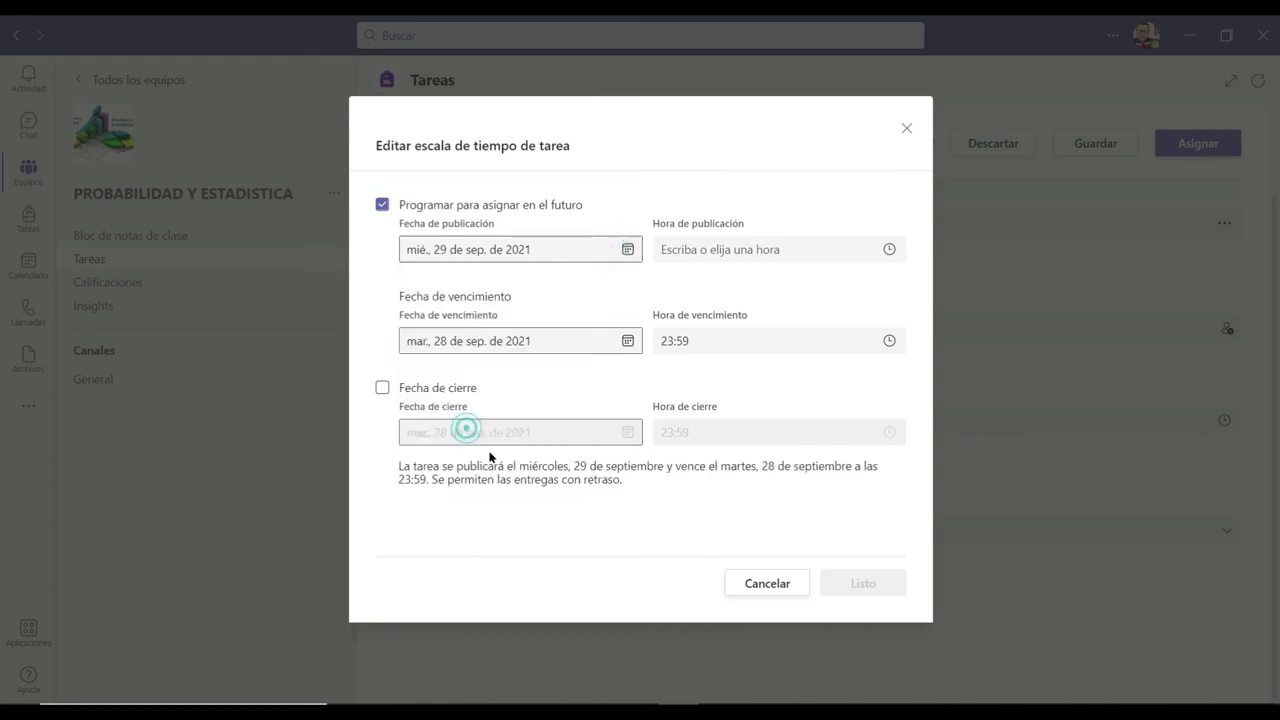
left_click(760, 249)
left_click(889, 249)
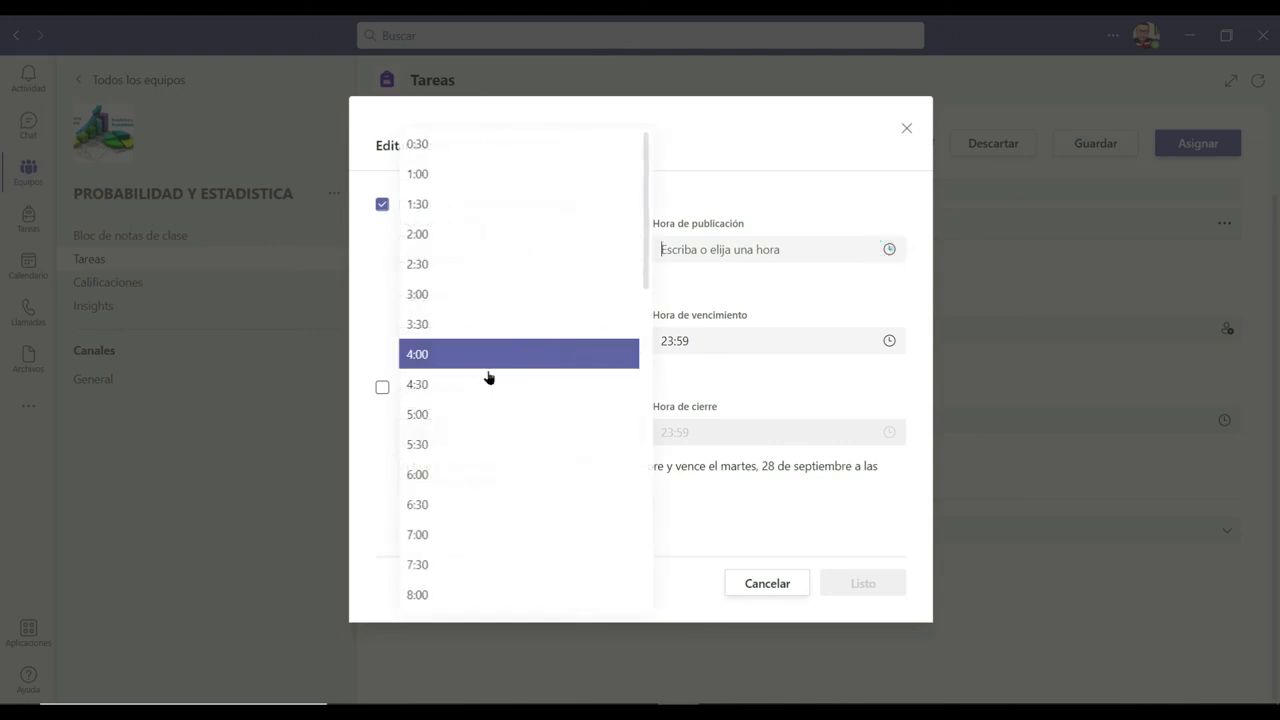
scroll(486, 374, "down", 3)
scroll(475, 482, "down", 2)
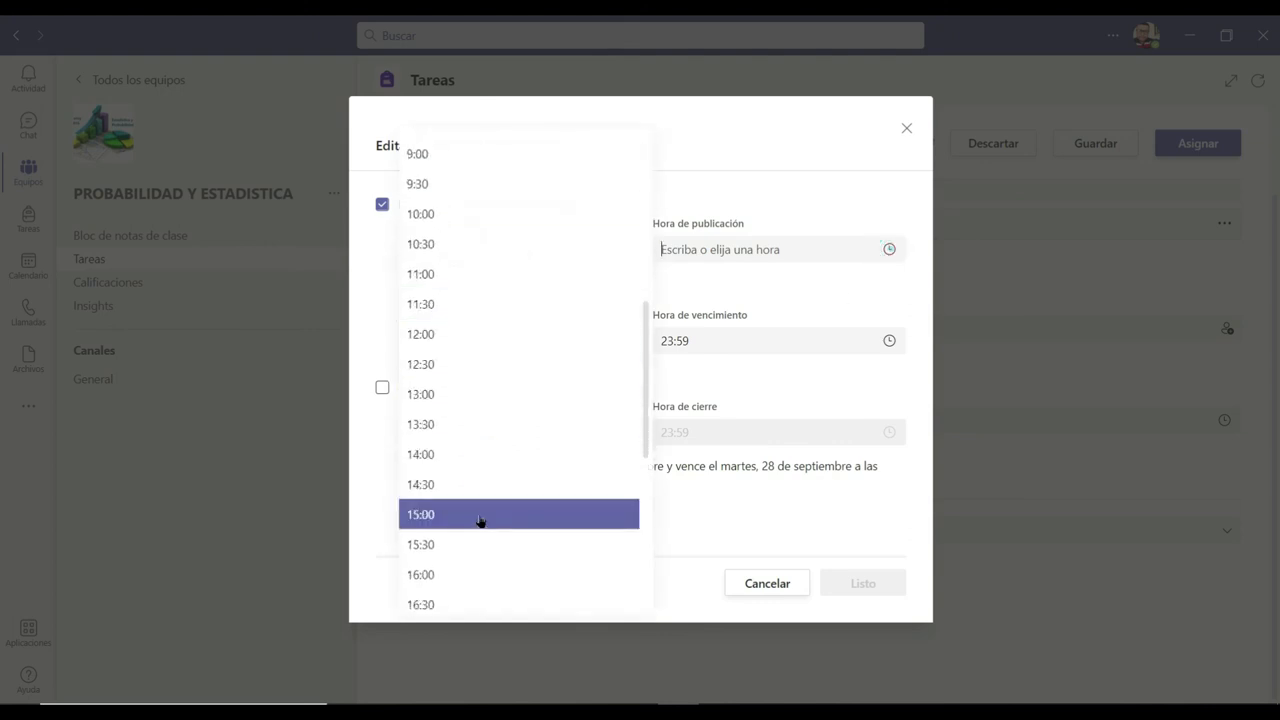
left_click(483, 516)
Set the assignment's due date to 29 September 2021 at 17:00, enable the closing date, and apply the timeline.
left_click(627, 340)
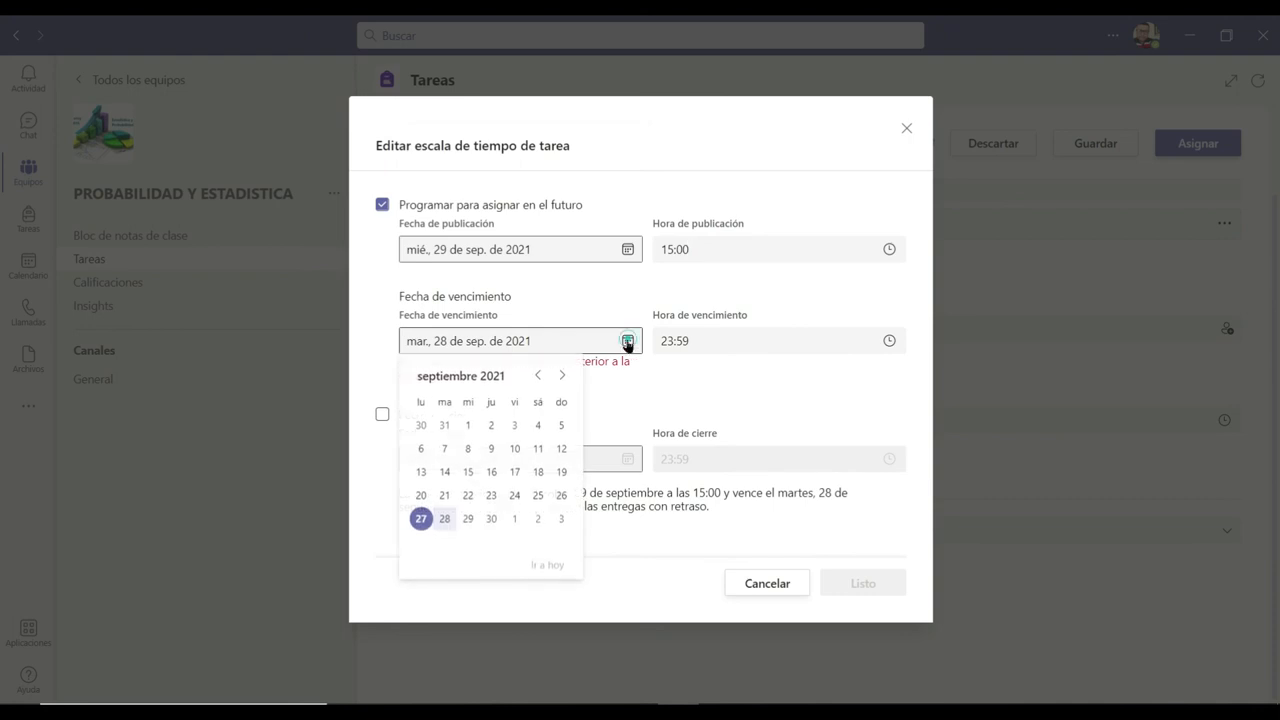
left_click(467, 519)
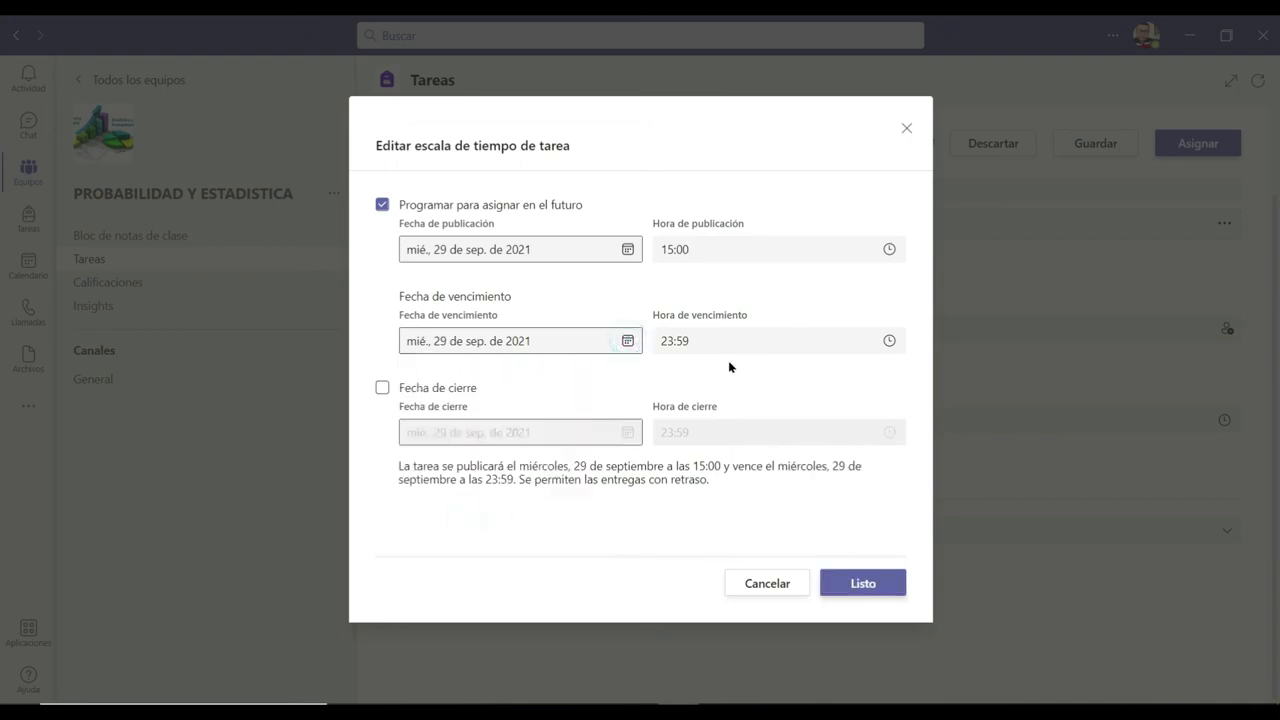
left_click(889, 340)
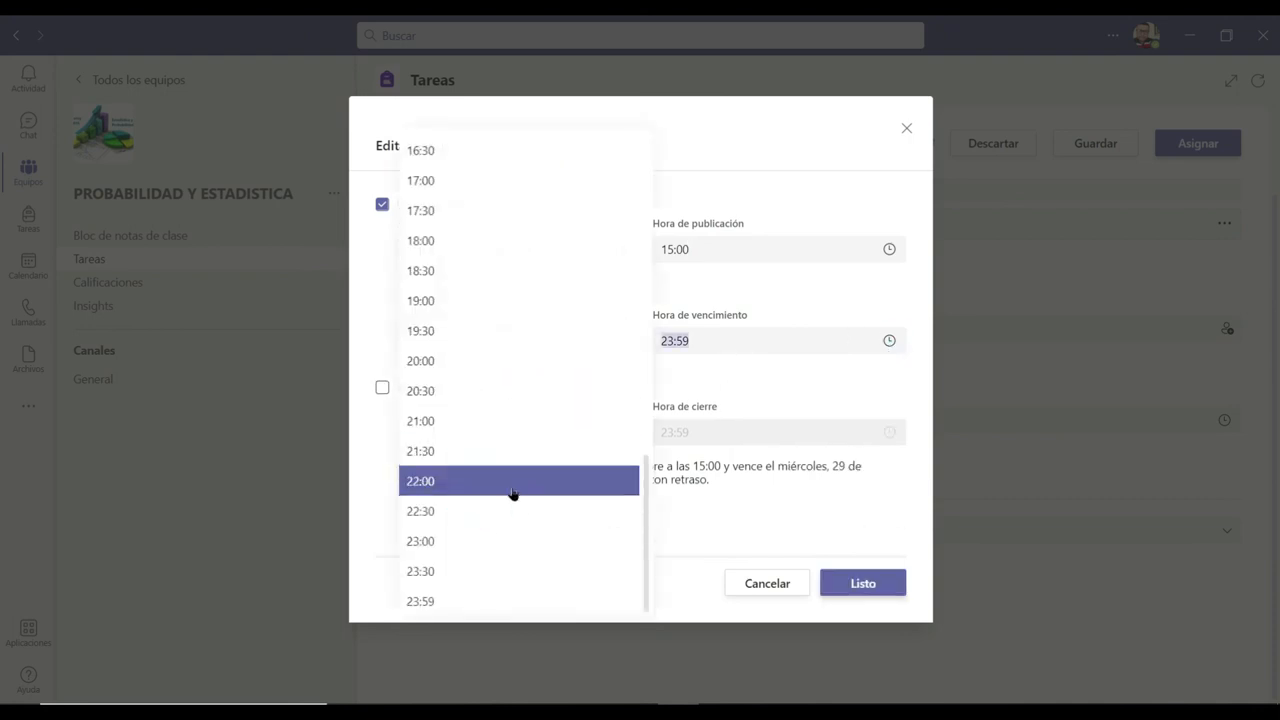
scroll(504, 471, "up", 1)
scroll(470, 350, "up", 1)
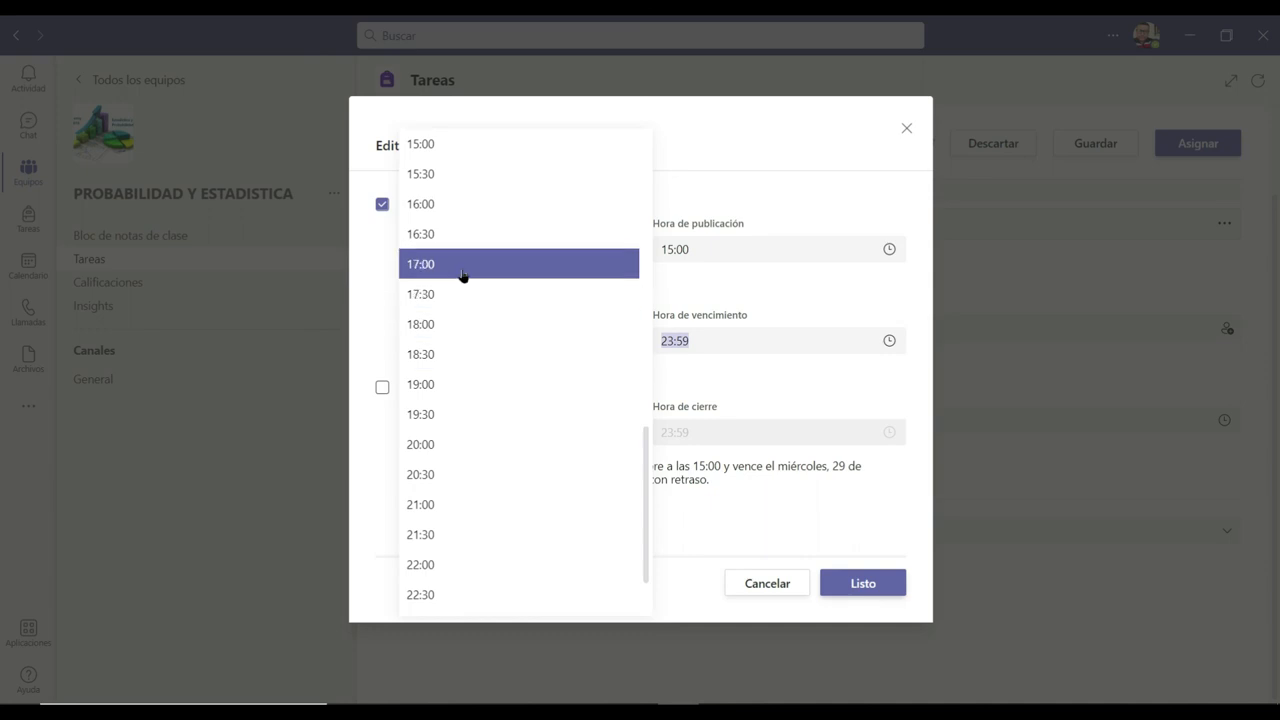
left_click(461, 275)
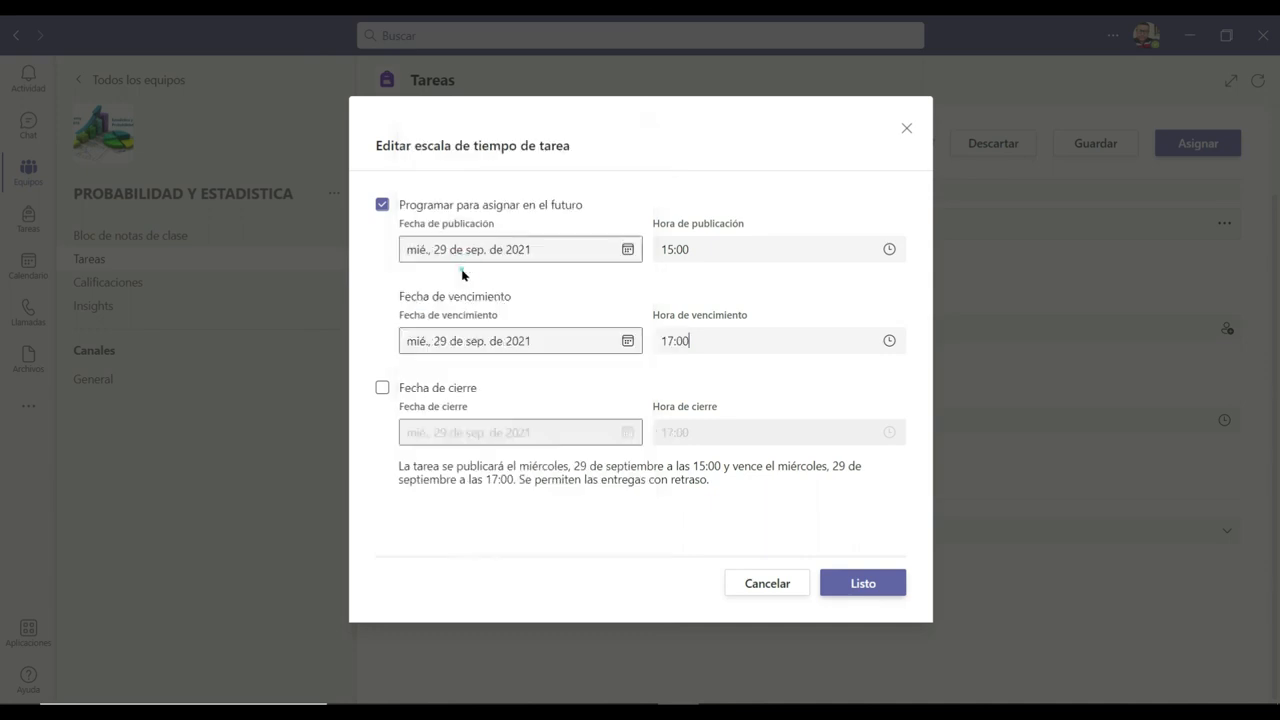
left_click(382, 388)
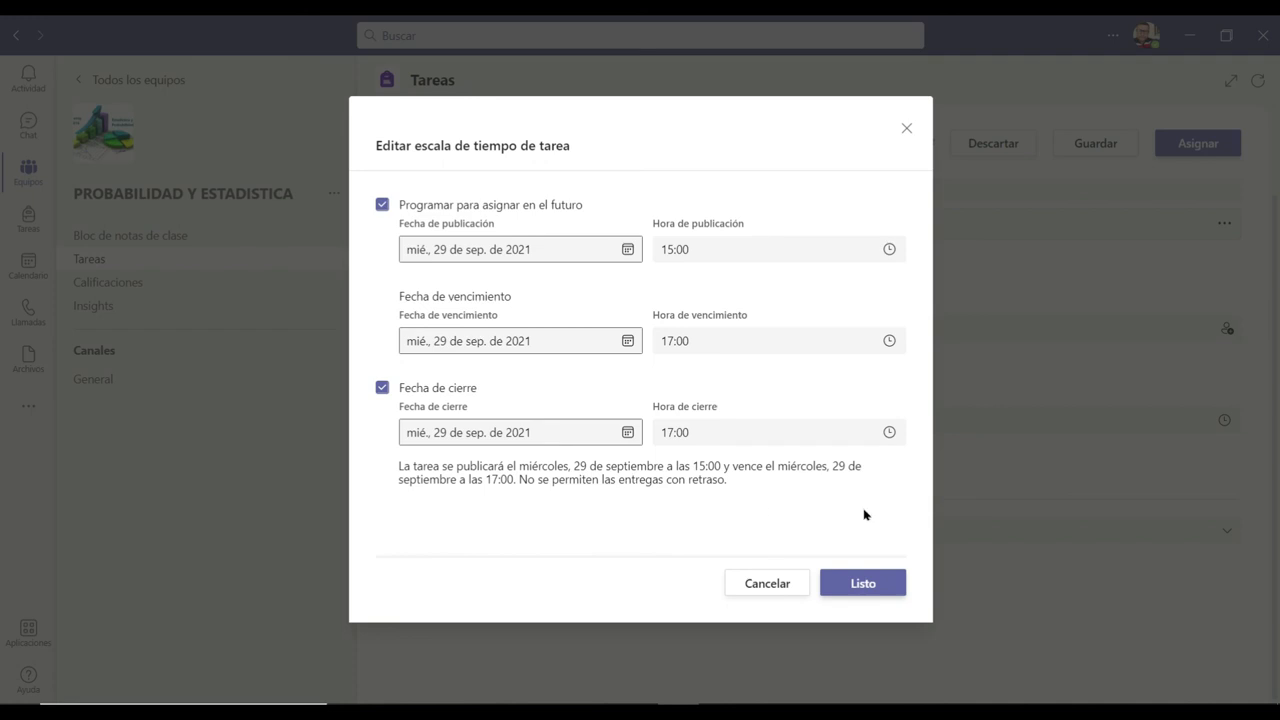
left_click(878, 586)
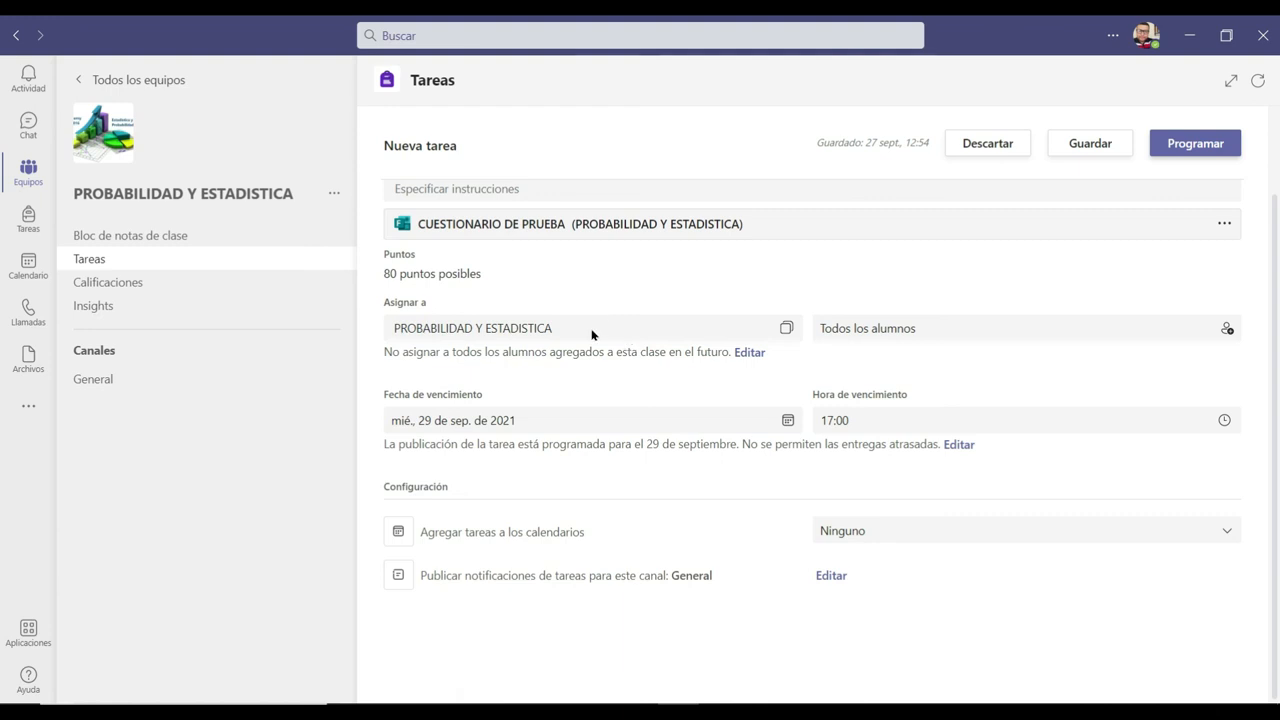
Check the available classes, keep Todos los alumnos of PROBABILIDAD Y ESTADISTICA as recipients, and schedule the assignment.
left_click(785, 328)
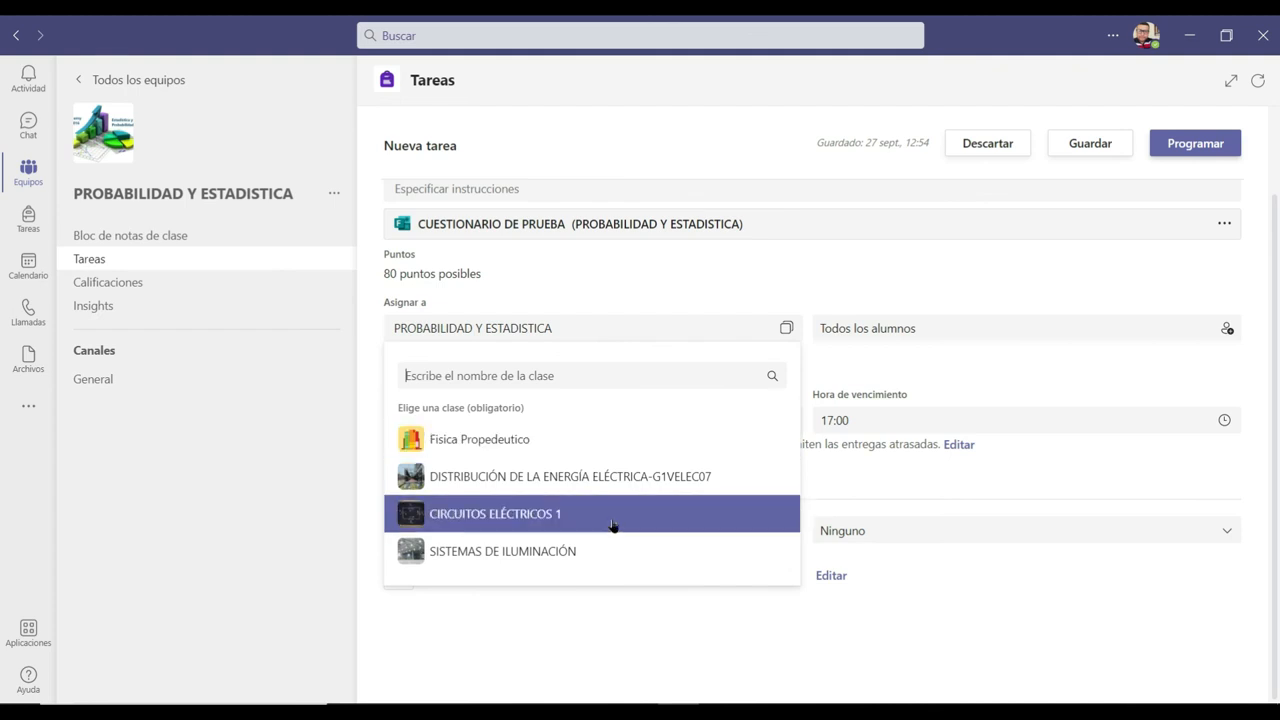
left_click(866, 276)
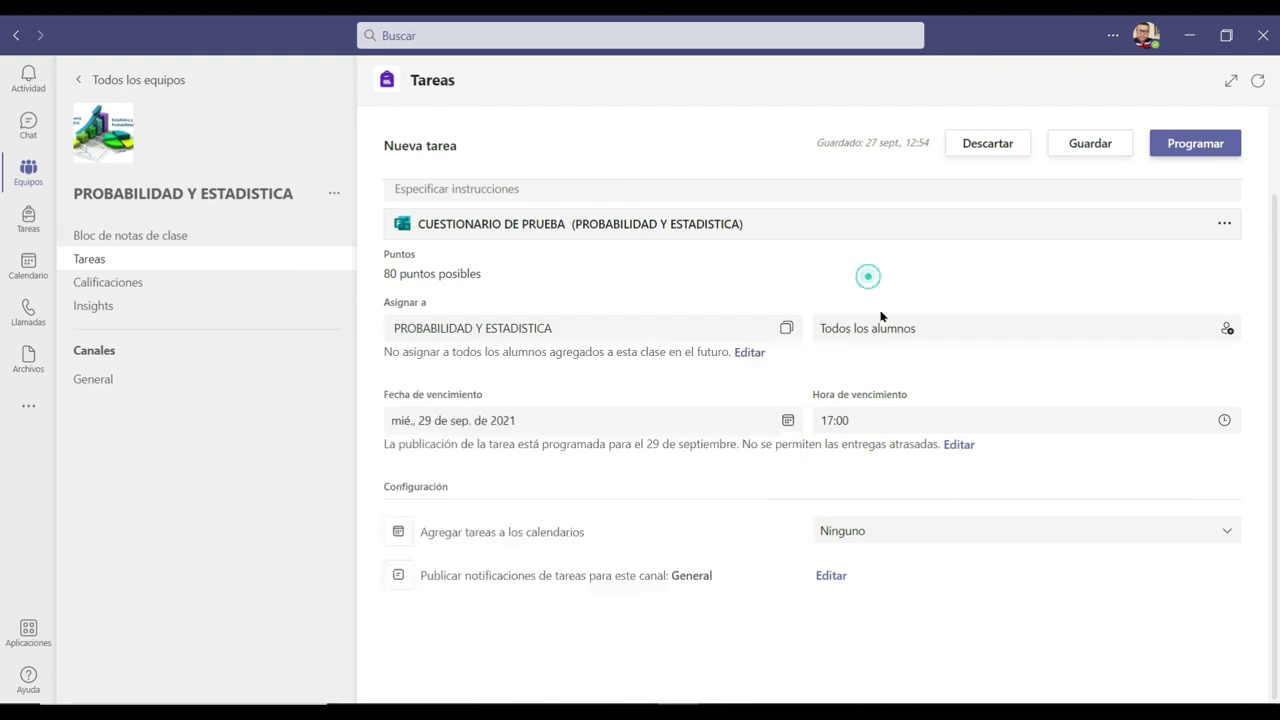
left_click(1226, 329)
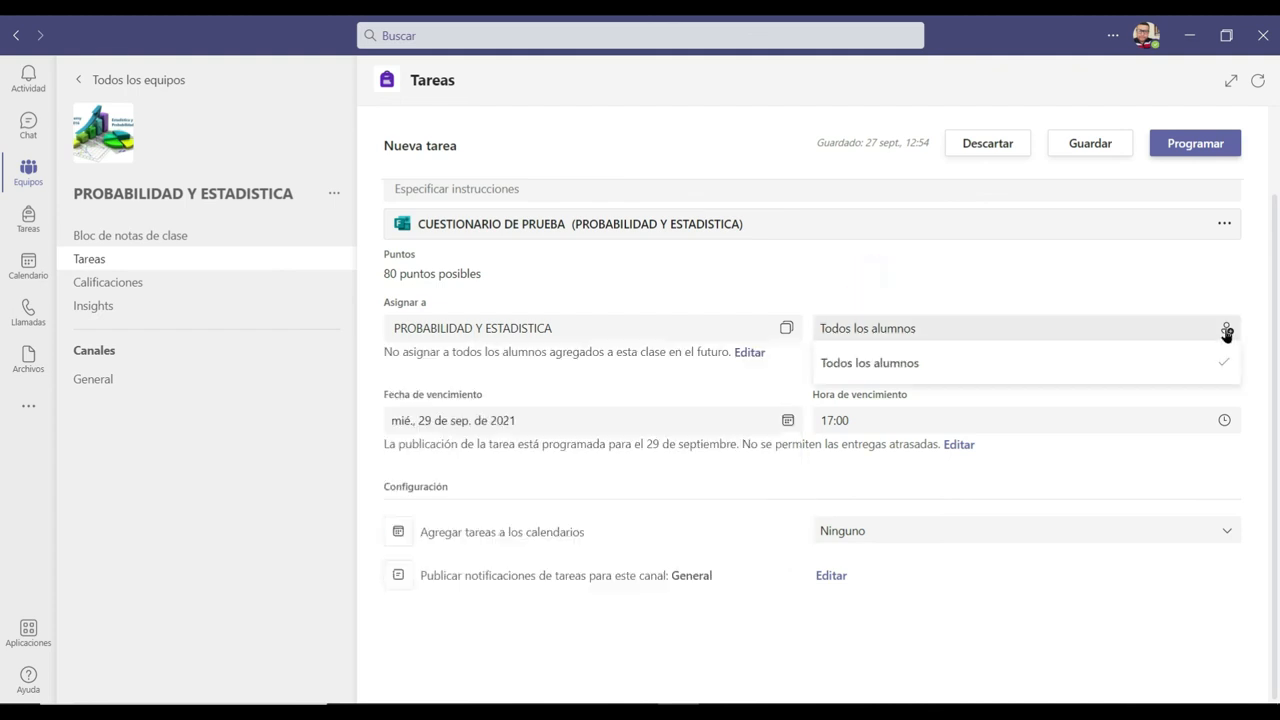
left_click(904, 366)
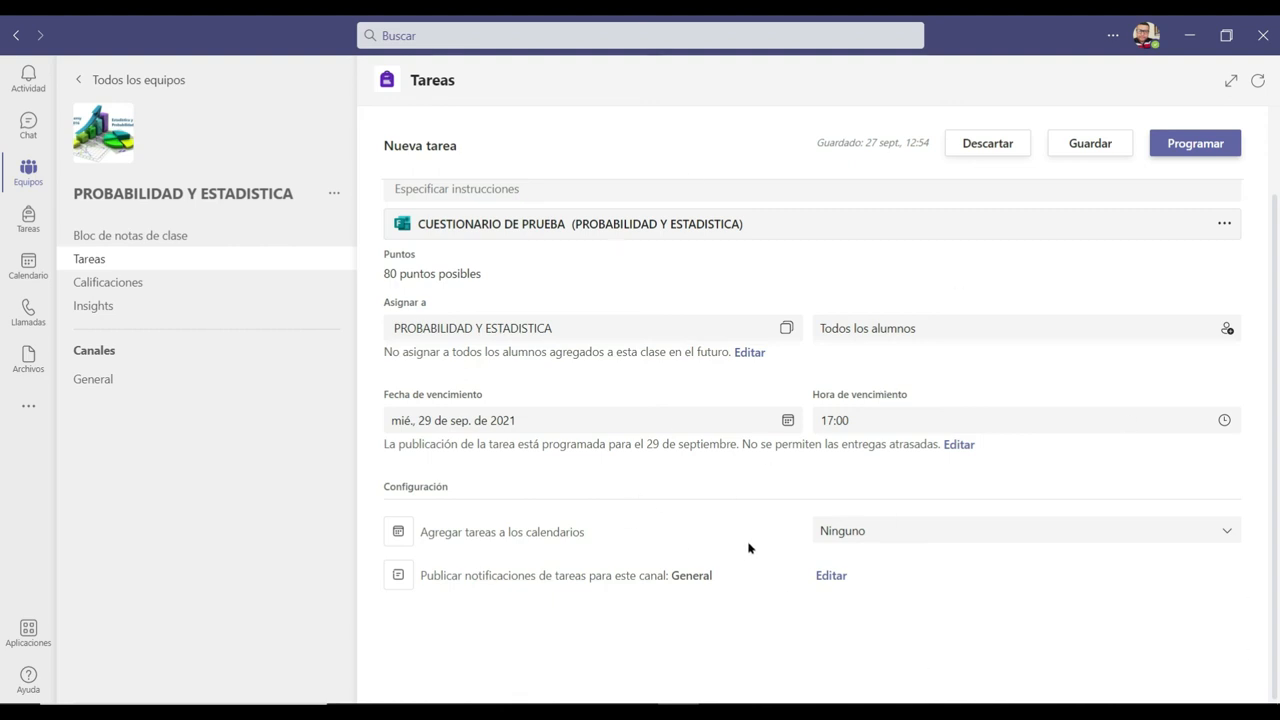
left_click(1172, 148)
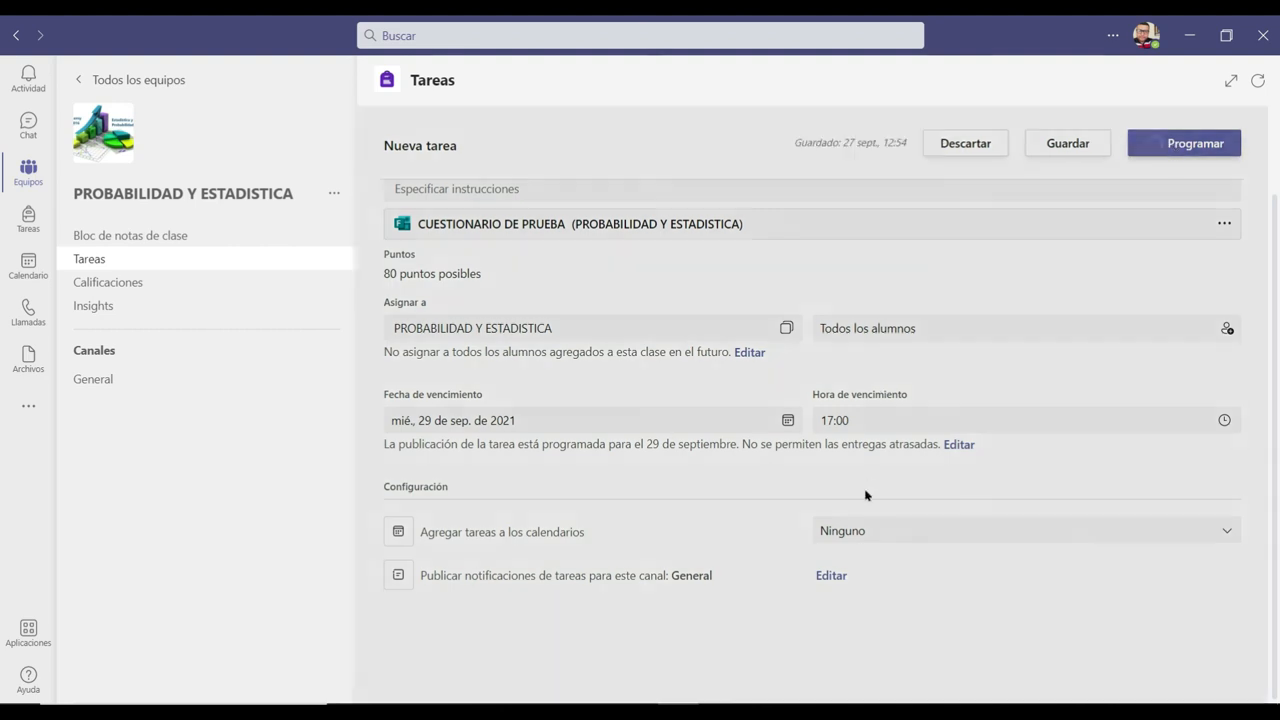